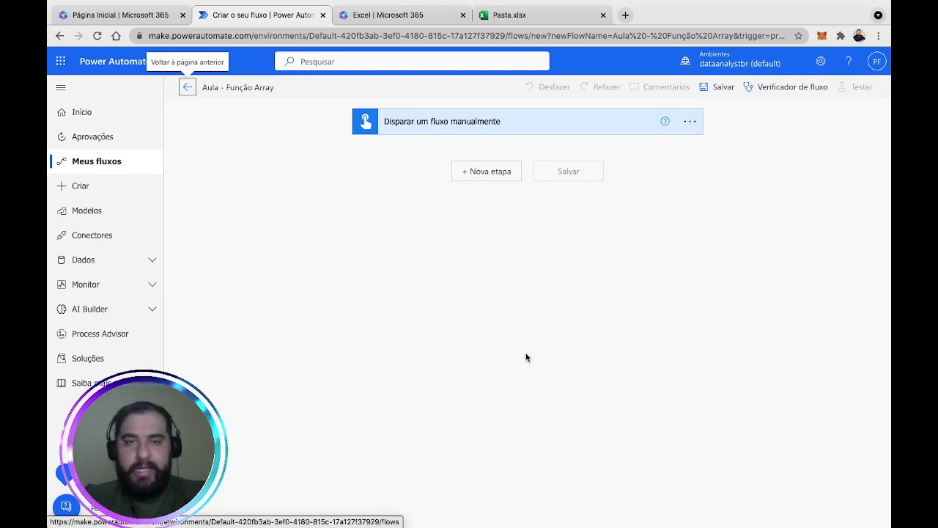
# Add an Initialize variable step: string variable vNome holding a sample full name.
pyautogui.click(501, 172)
pyautogui.write('v')
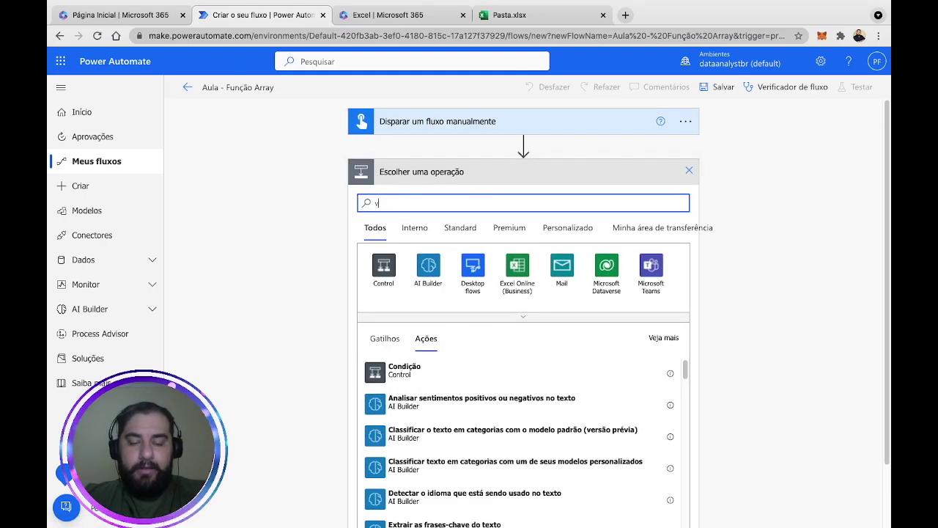
pyautogui.write('ar')
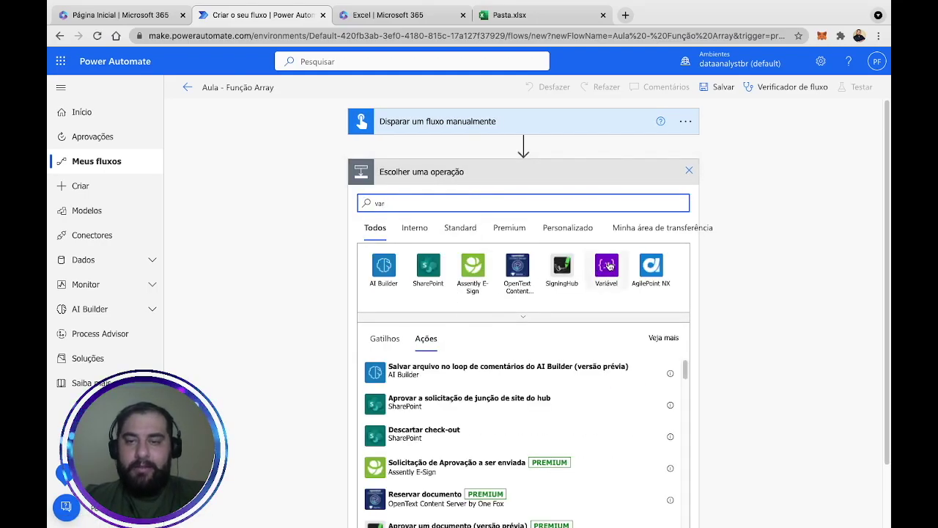
pyautogui.click(606, 266)
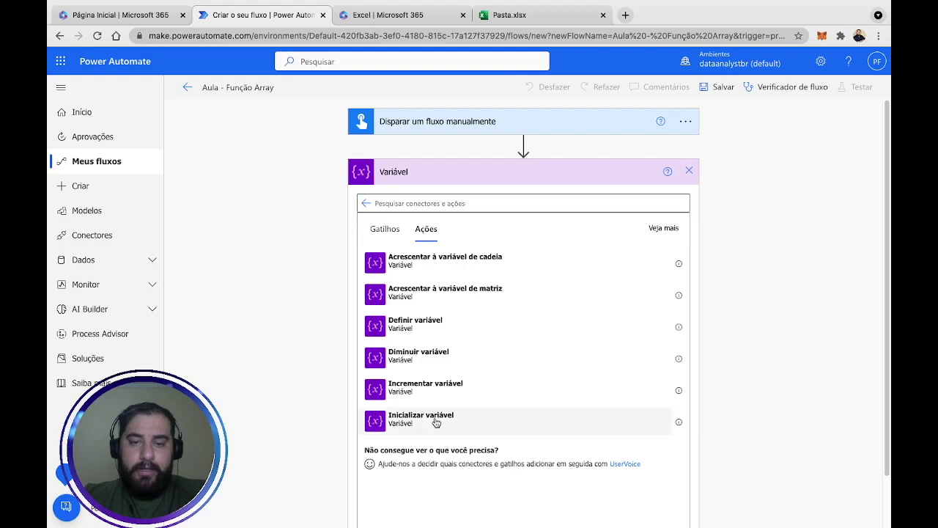
pyautogui.click(477, 199)
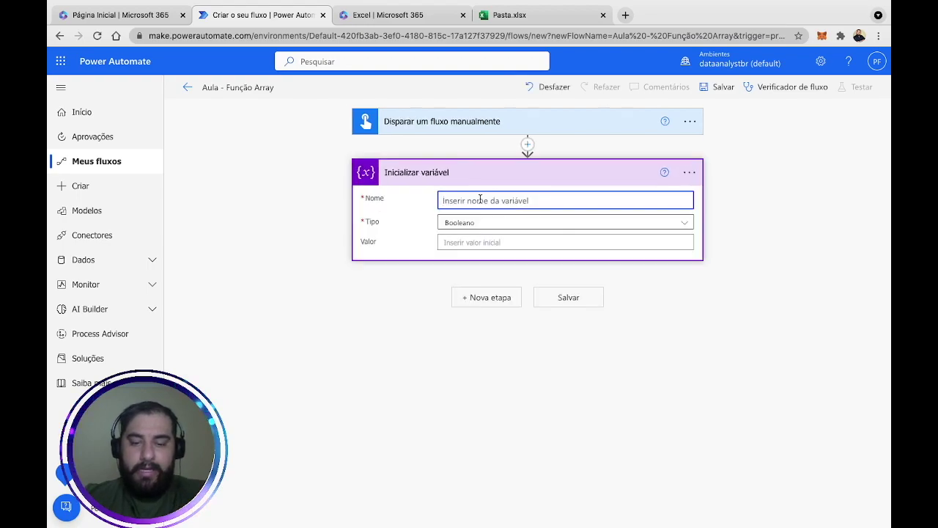
pyautogui.write('vNome')
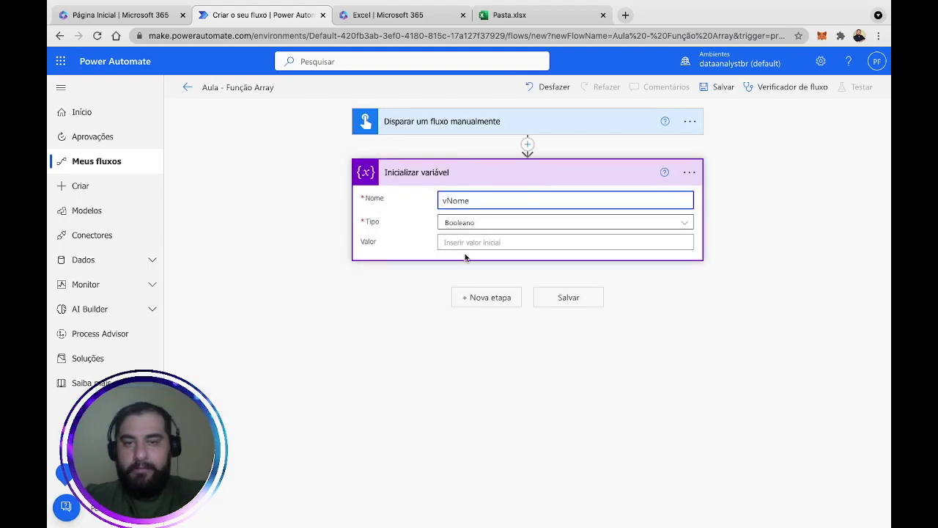
pyautogui.click(500, 222)
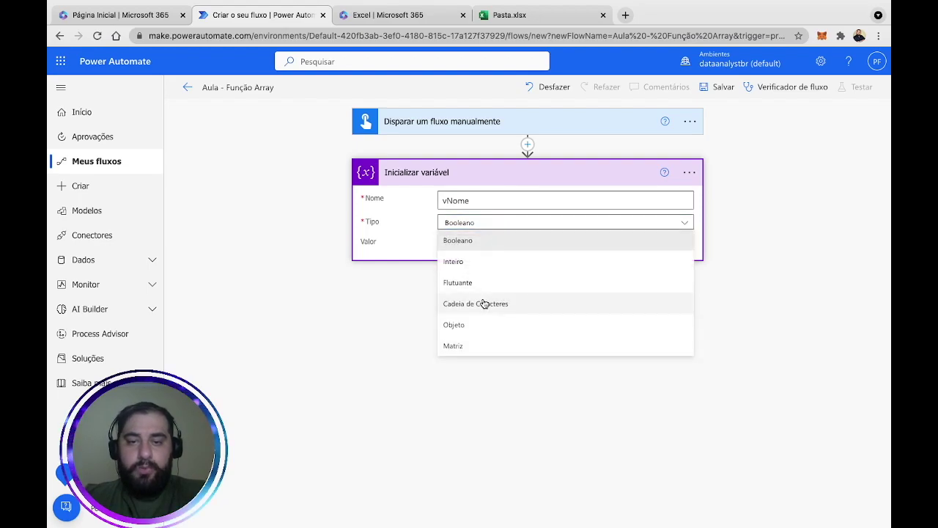
pyautogui.click(484, 303)
pyautogui.click(498, 242)
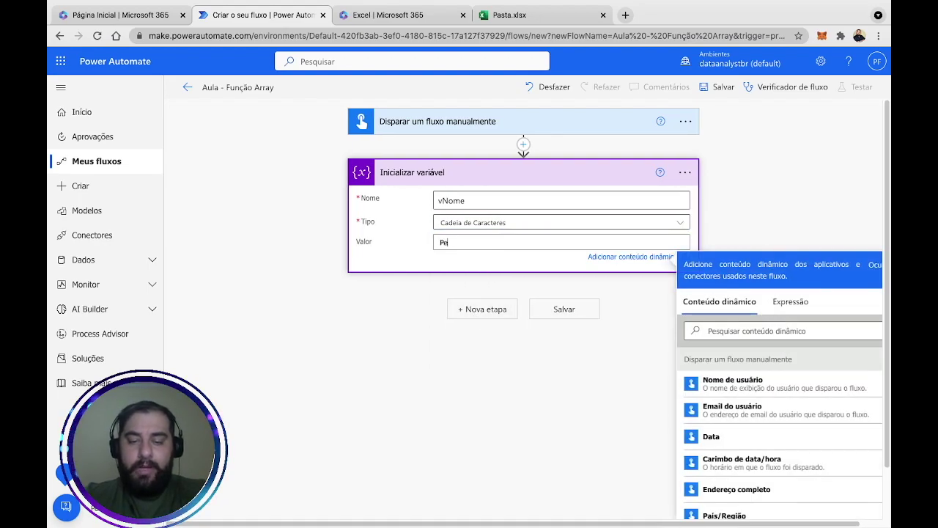
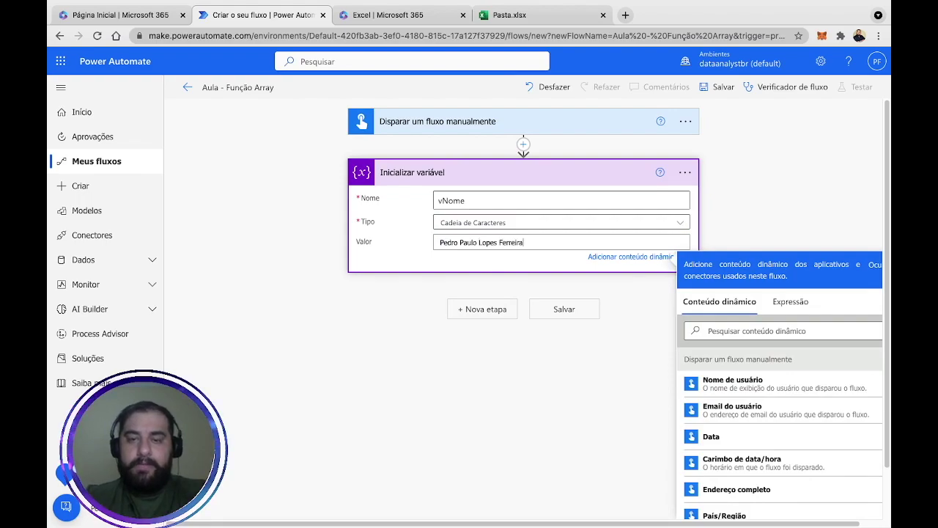
pyautogui.click(743, 182)
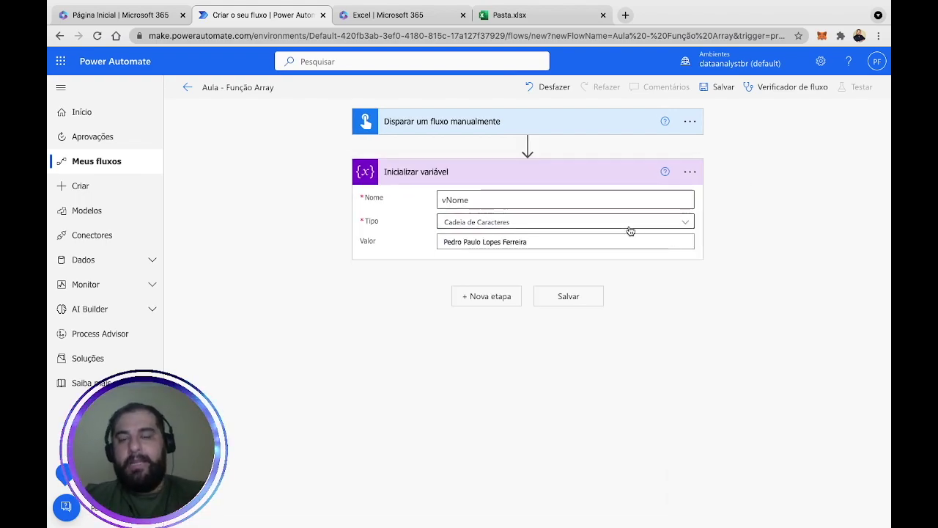
# Rename the variable step to 'vNome Completo'.
pyautogui.click(691, 174)
pyautogui.click(554, 192)
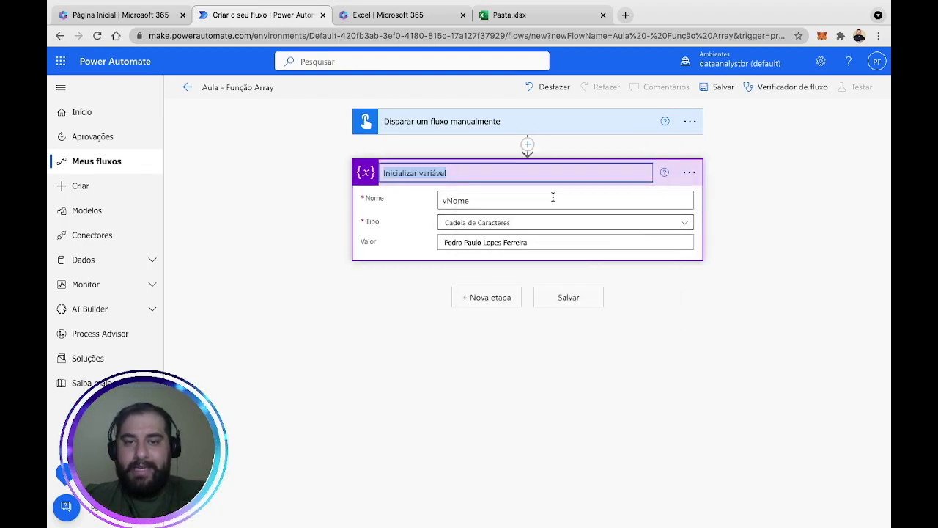
pyautogui.write('vNome Completo')
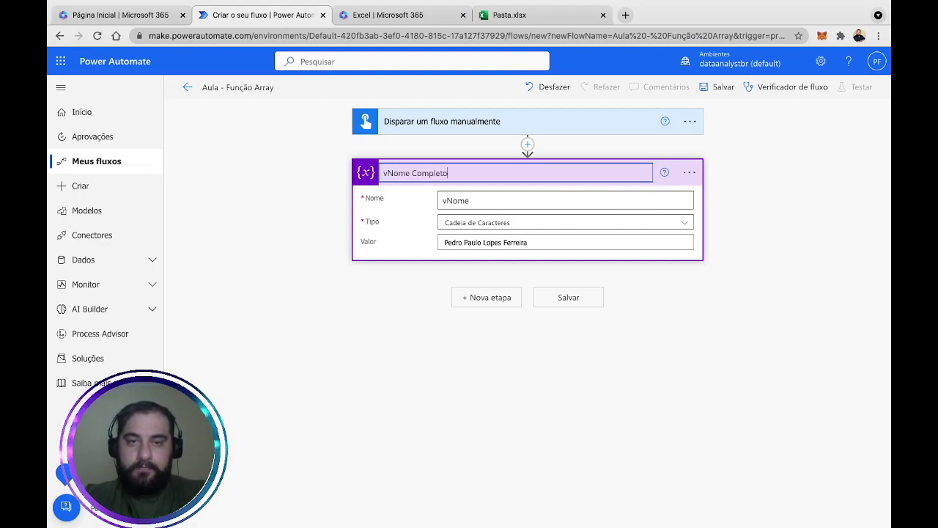
pyautogui.press('Return')
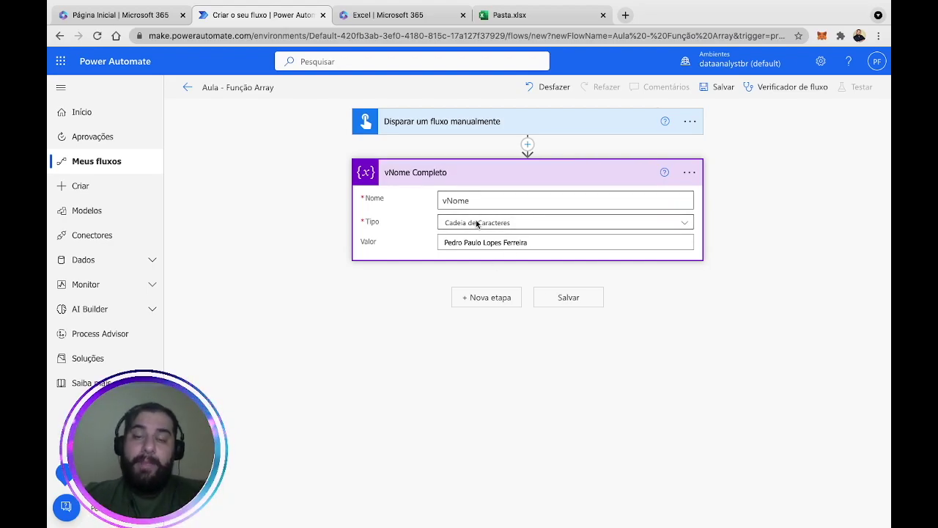
# Add an Office 365 Outlook 'Send an email (V2)' step addressed to the suggested recipient.
pyautogui.click(484, 300)
pyautogui.write('outlook')
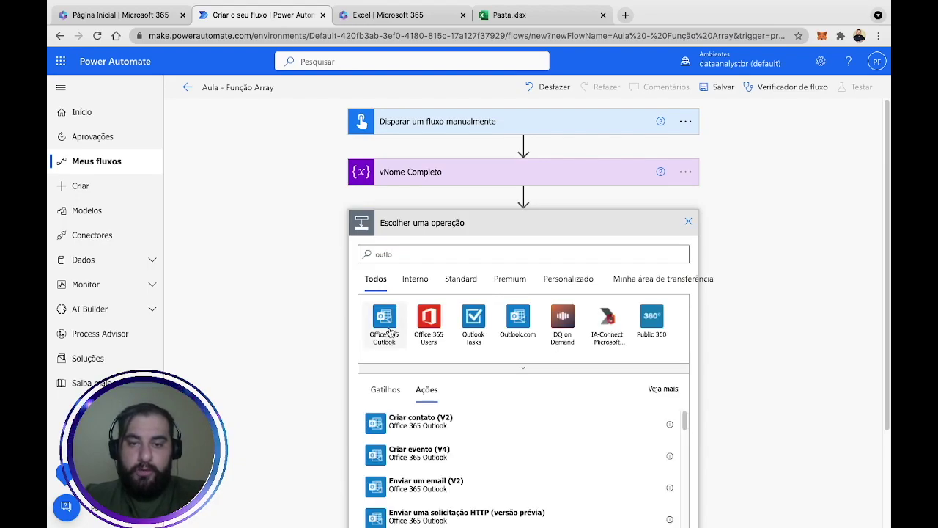
pyautogui.click(386, 322)
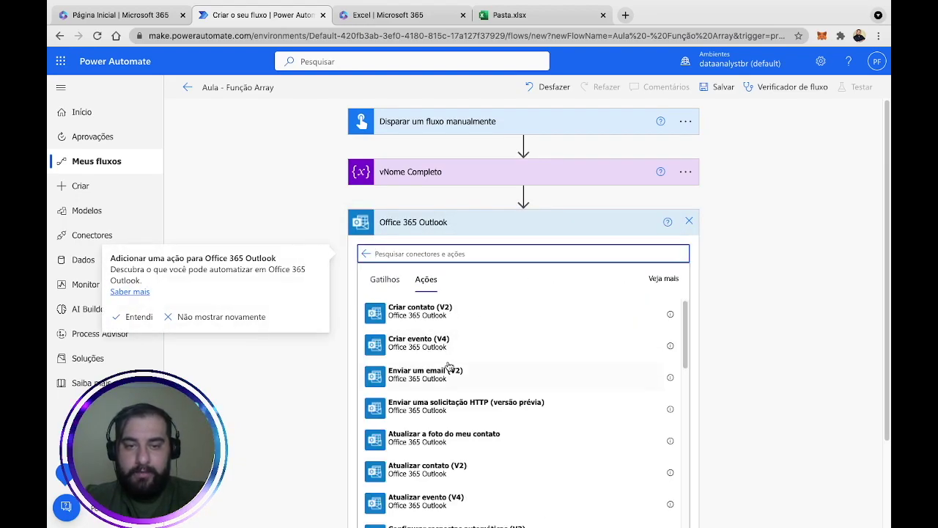
pyautogui.click(445, 373)
pyautogui.click(482, 249)
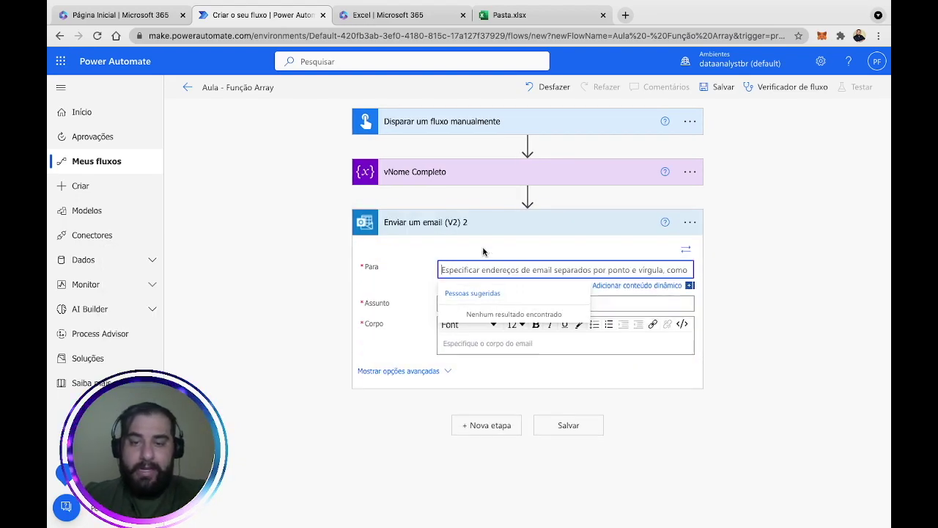
pyautogui.write('pedro-paulo')
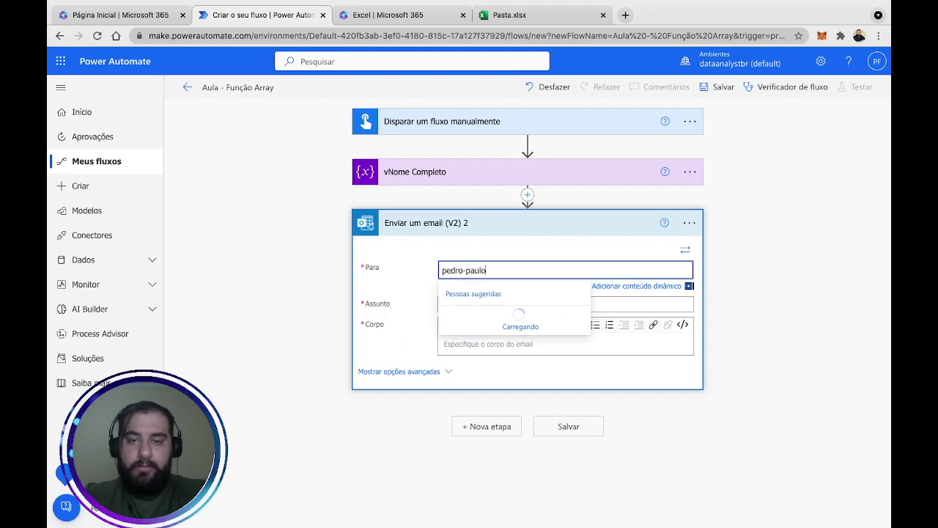
pyautogui.click(487, 323)
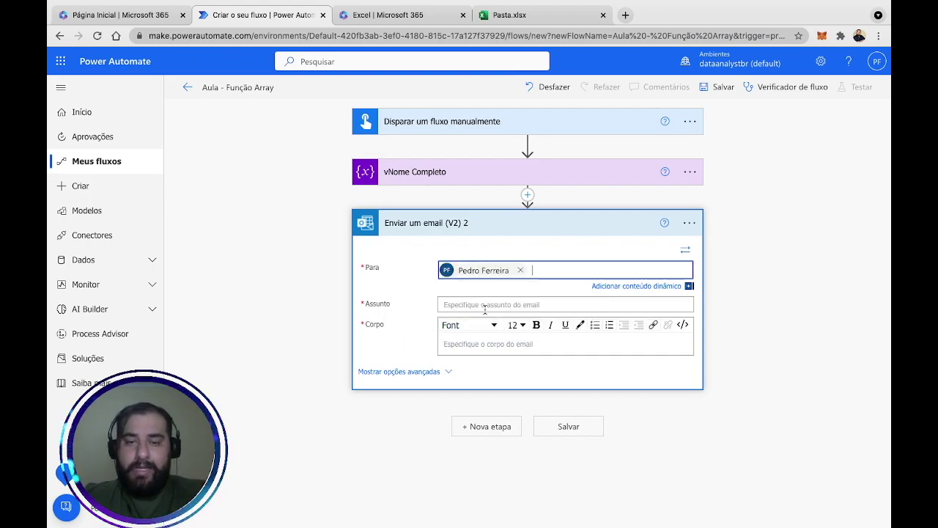
# Set subject 'Teste' and body 'Olá' plus the vNome token with a sign-off, then save.
pyautogui.click(488, 302)
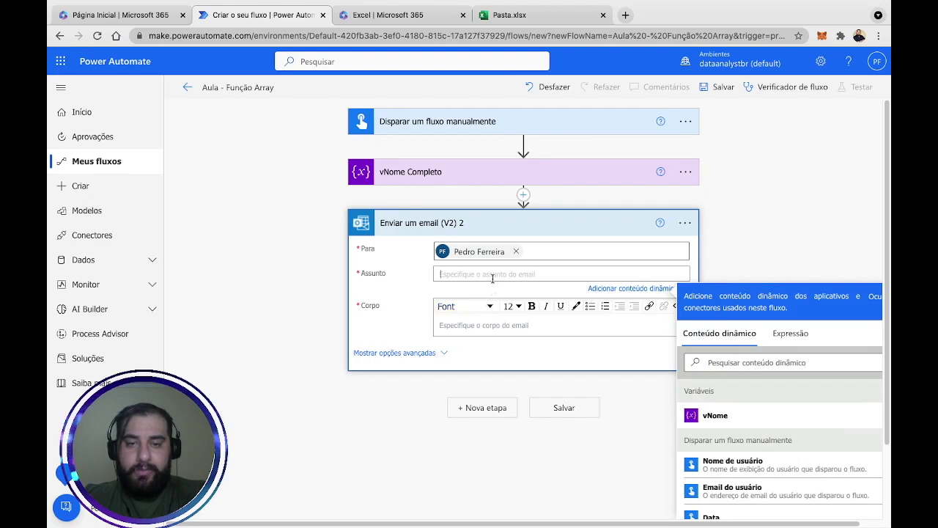
pyautogui.write('Teste')
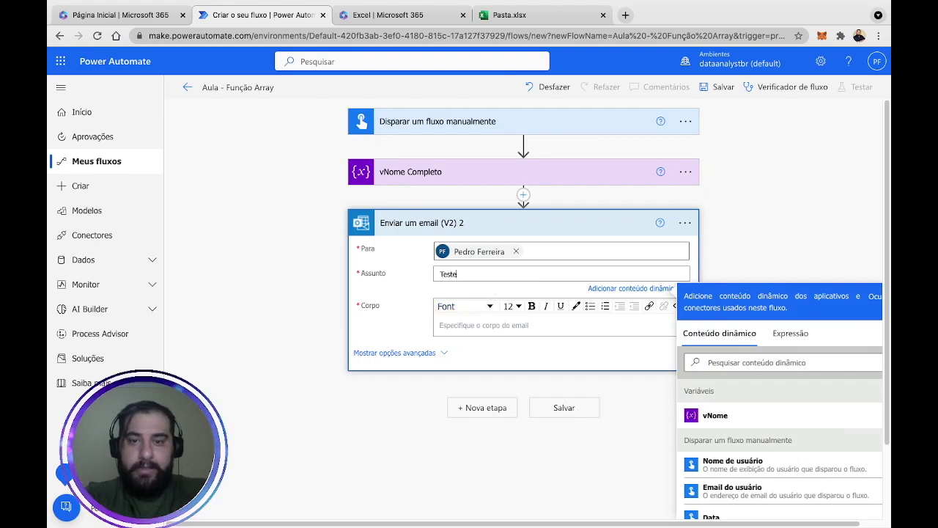
pyautogui.click(453, 334)
pyautogui.write('Ola1')
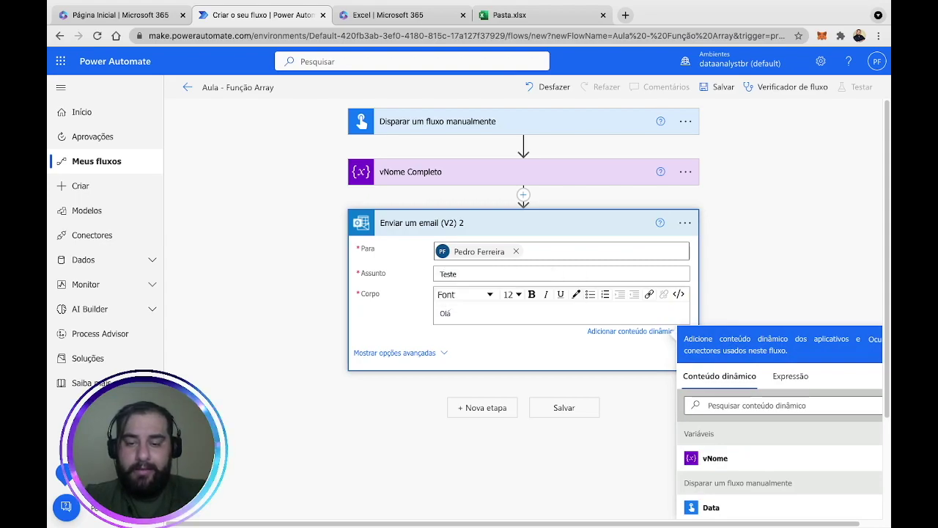
pyautogui.click(736, 458)
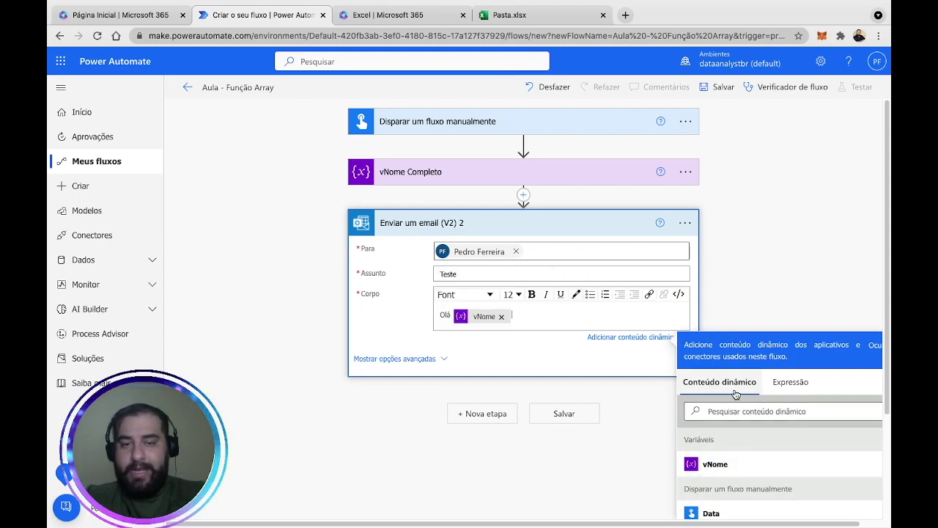
pyautogui.press('Return')
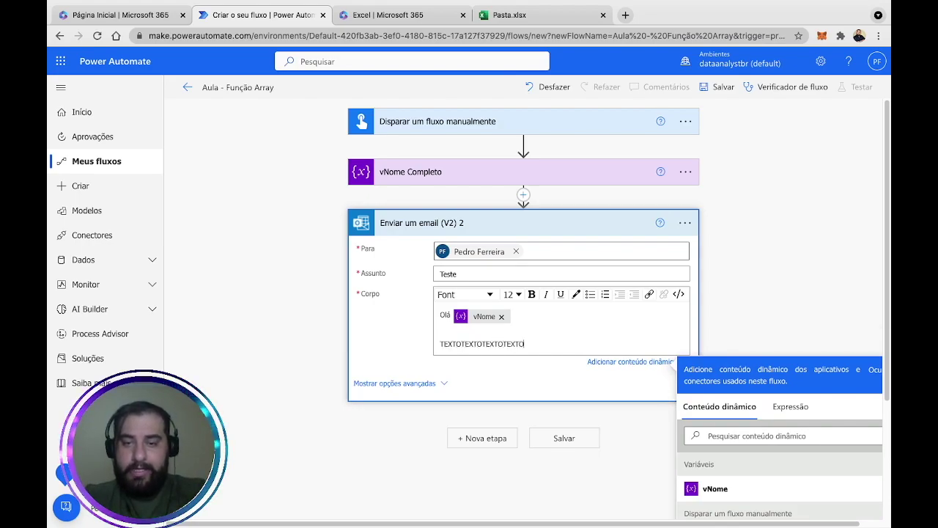
pyautogui.click(562, 345)
pyautogui.press('Return')
pyautogui.write('Att.')
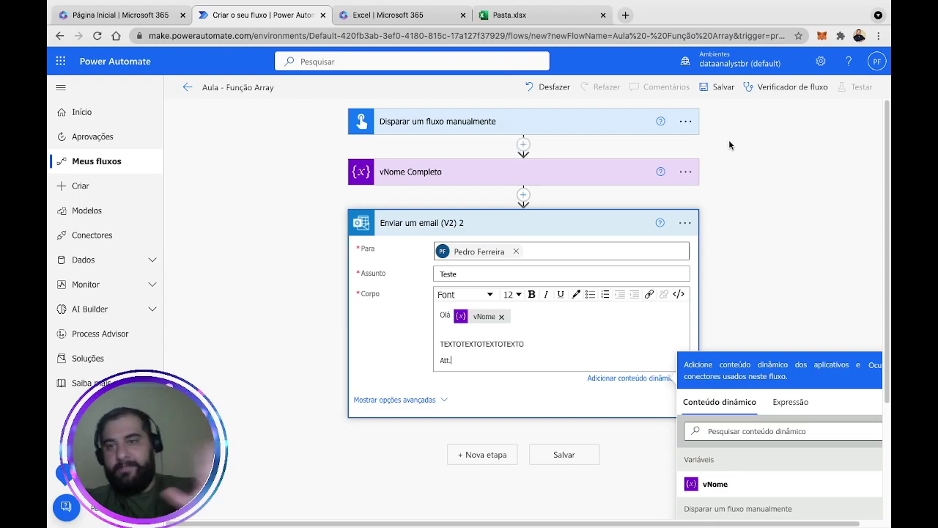
pyautogui.click(721, 87)
# Open Outlook from the Microsoft 365 app launcher, then return to the flow's Test options.
pyautogui.click(159, 22)
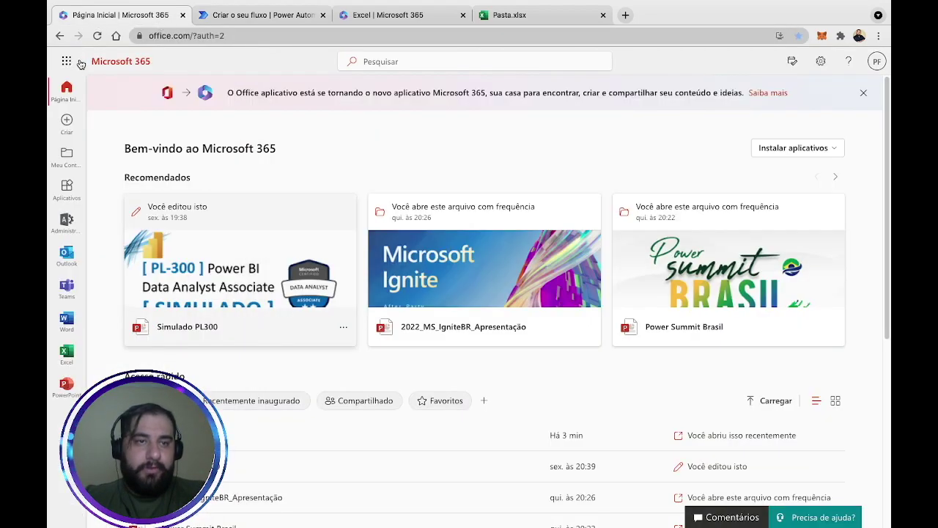
pyautogui.click(66, 65)
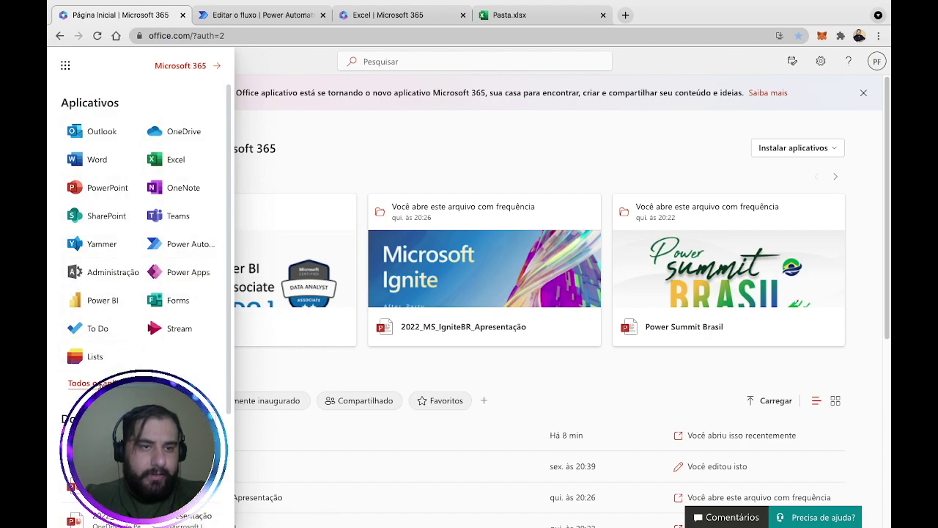
pyautogui.click(96, 131)
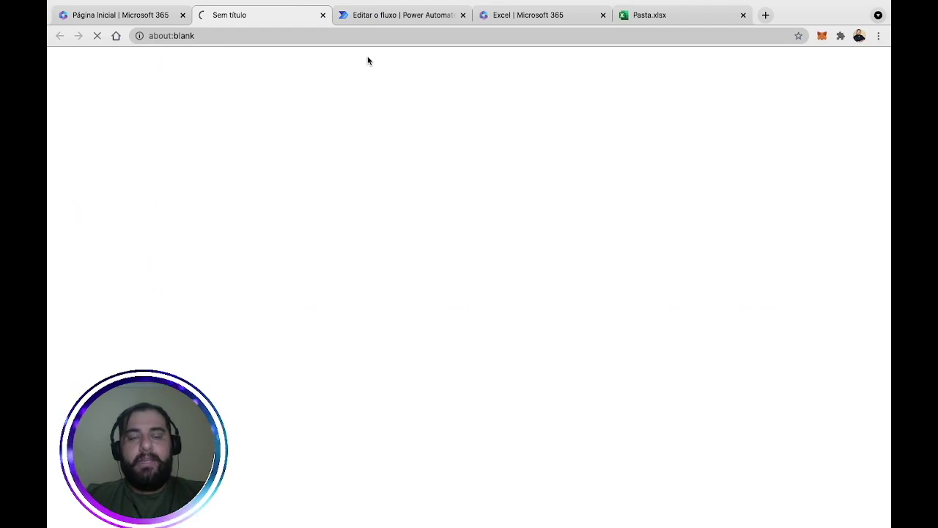
pyautogui.click(412, 20)
pyautogui.click(873, 86)
# Run a manual test past the connection check, then switch to the Outlook inbox.
pyautogui.click(766, 130)
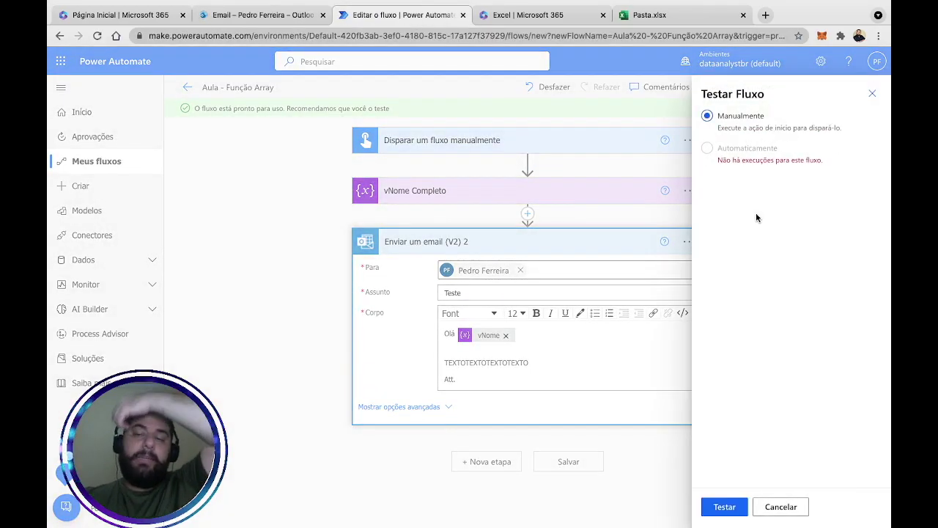
pyautogui.click(724, 506)
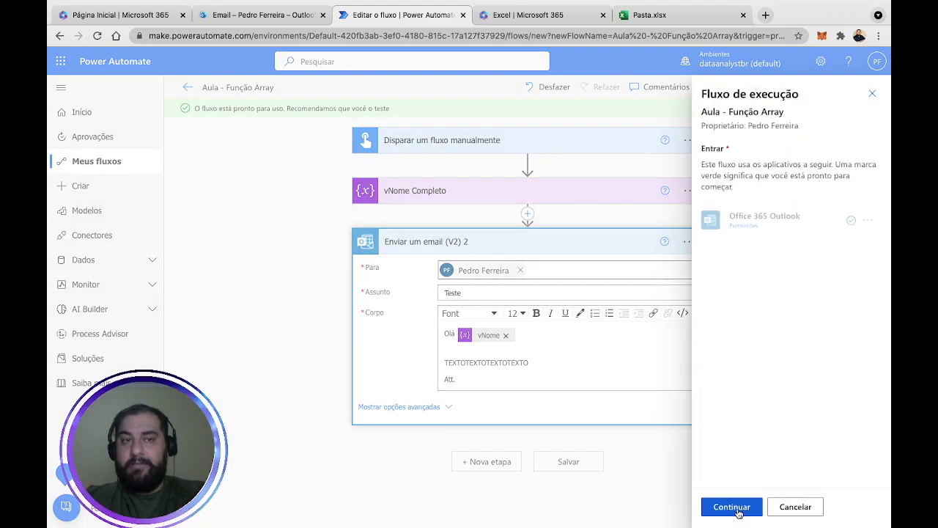
pyautogui.click(737, 513)
pyautogui.click(737, 512)
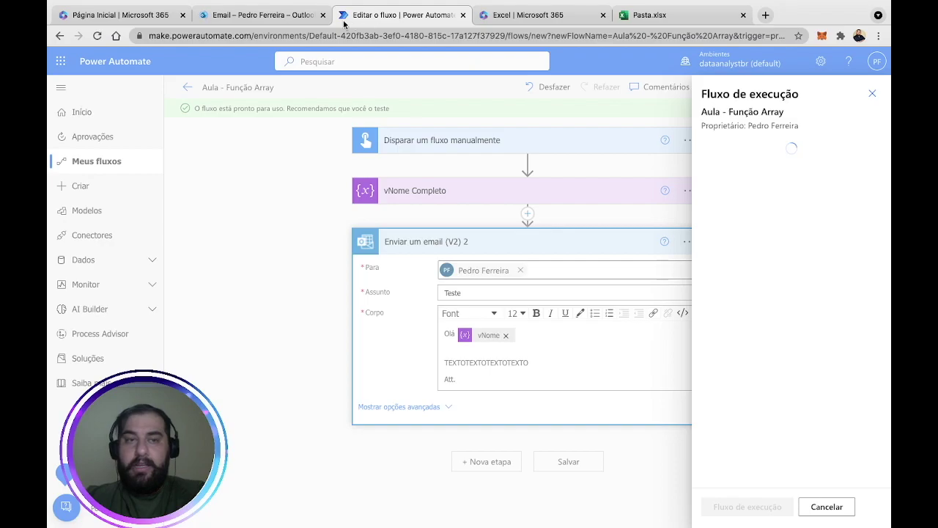
pyautogui.click(291, 20)
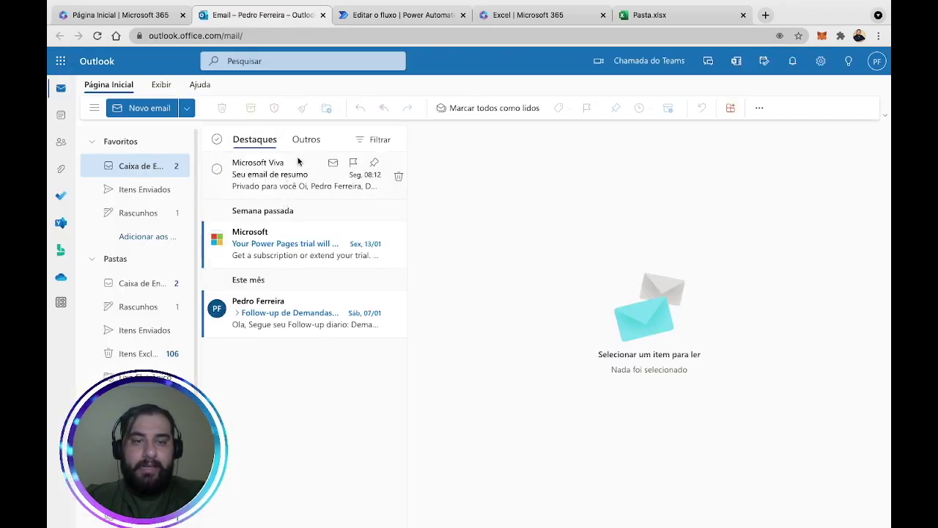
# Dismiss the run success notice, check the 'Teste' email's full-name greeting, and return to run results.
pyautogui.click(380, 19)
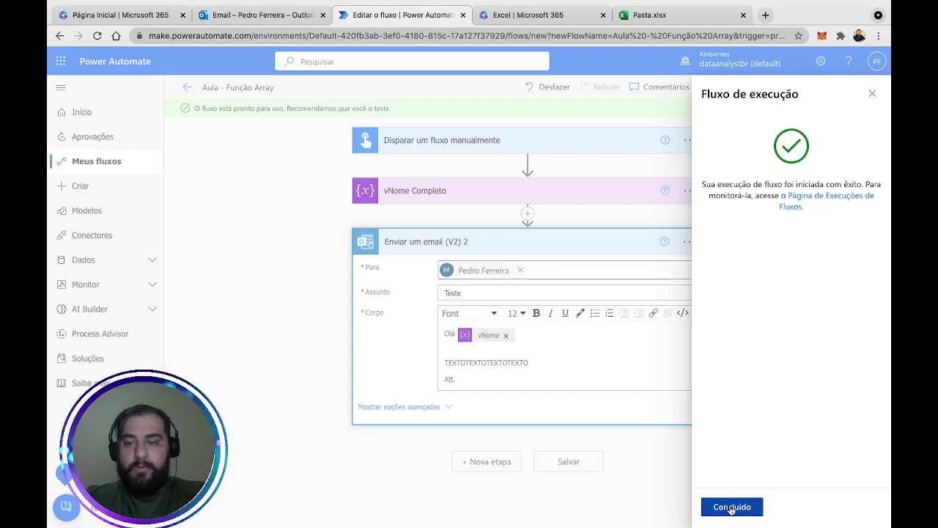
pyautogui.click(731, 506)
pyautogui.click(235, 20)
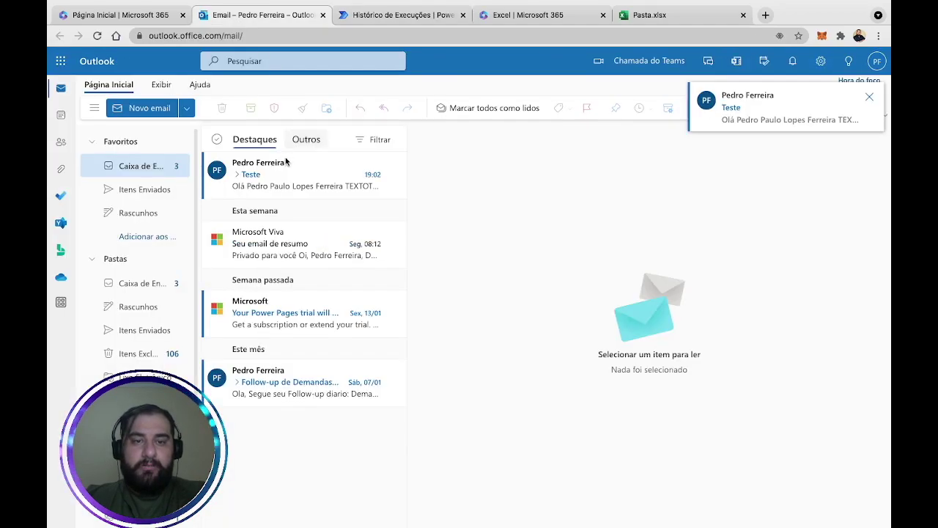
pyautogui.click(273, 182)
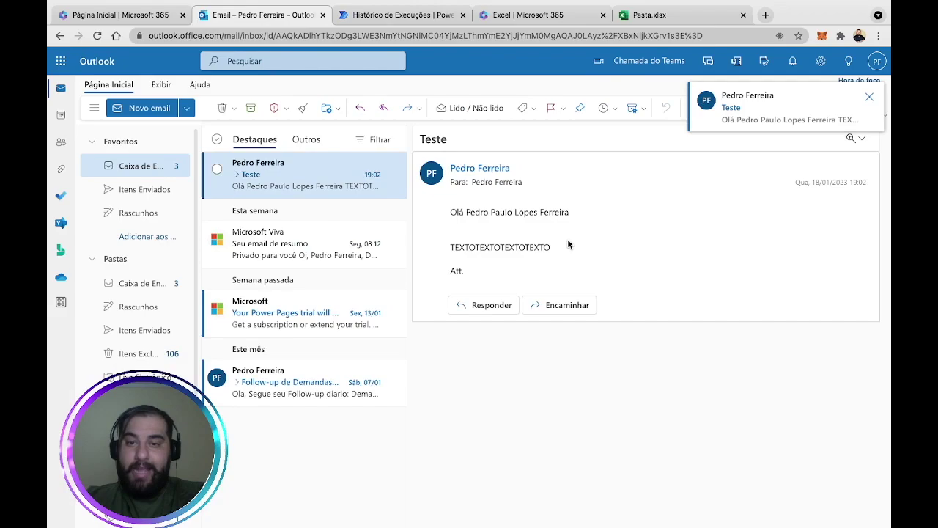
pyautogui.moveTo(464, 212); pyautogui.dragTo(569, 213)
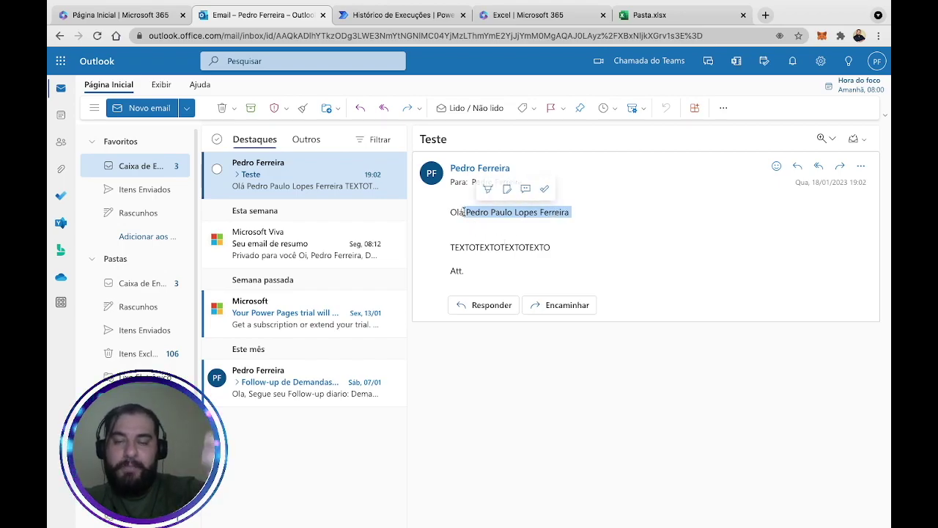
pyautogui.click(468, 244)
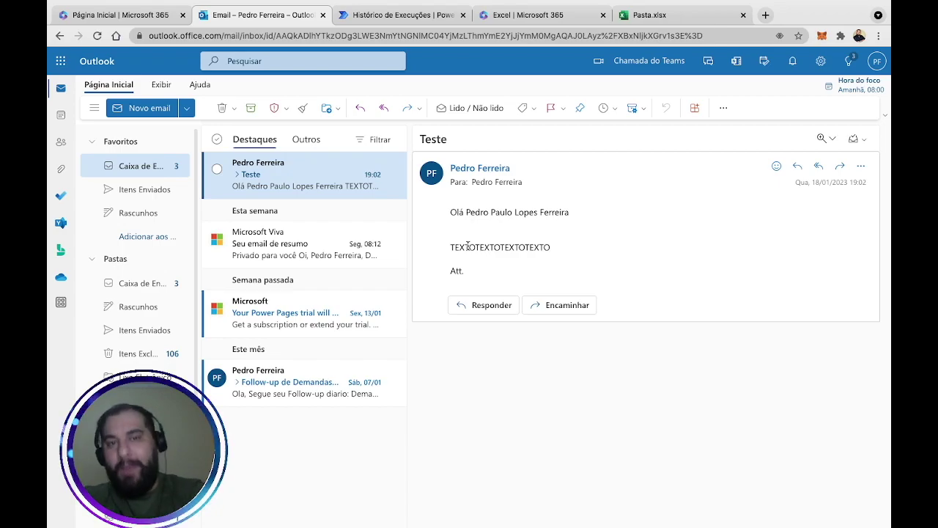
pyautogui.click(426, 16)
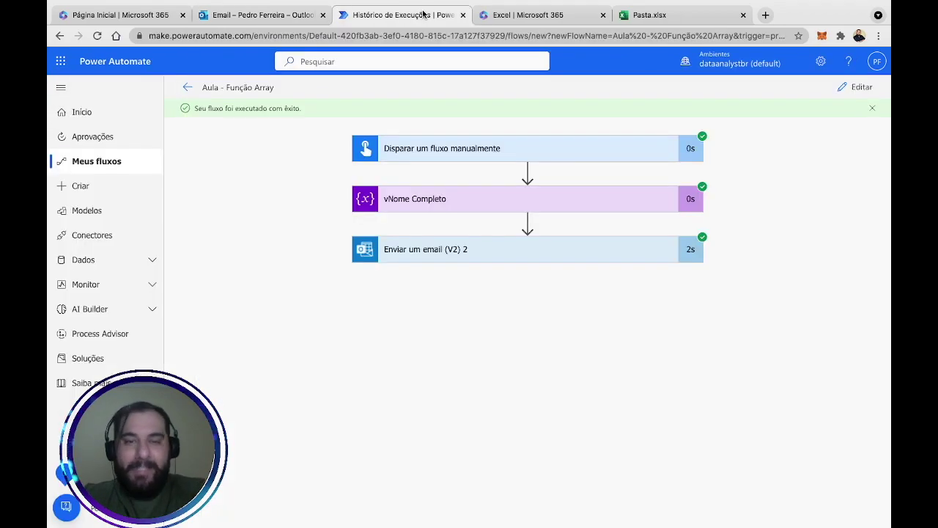
# Insert an Initialize variable step after vNome Completo: array variable vMatriz of type Matriz.
pyautogui.click(859, 86)
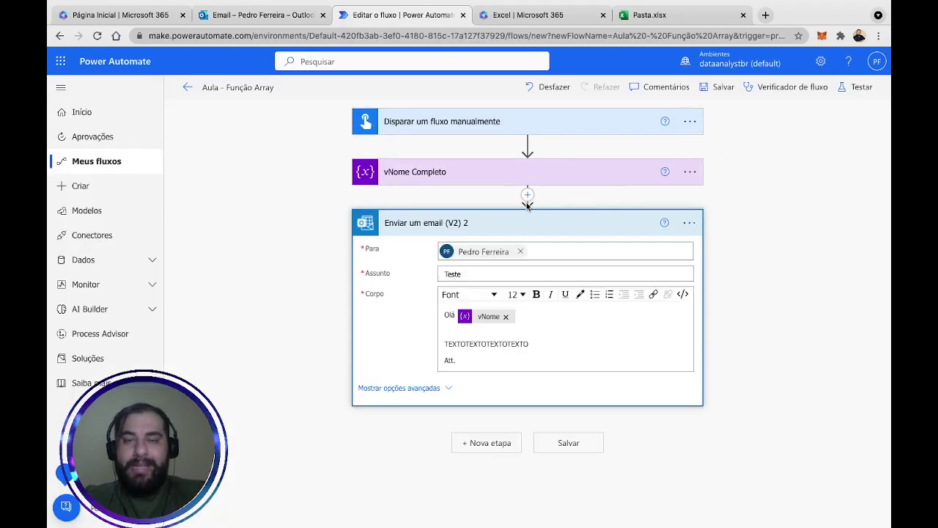
pyautogui.click(527, 195)
pyautogui.click(516, 211)
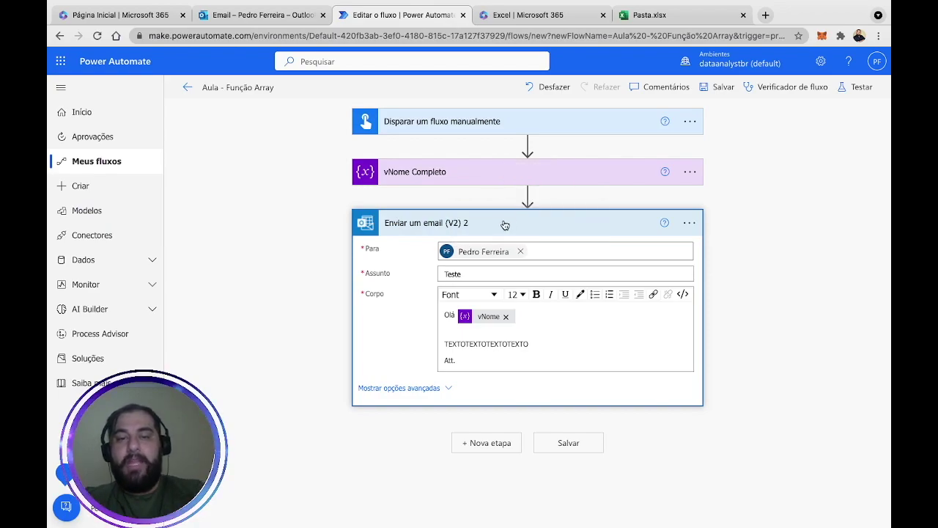
pyautogui.write('var')
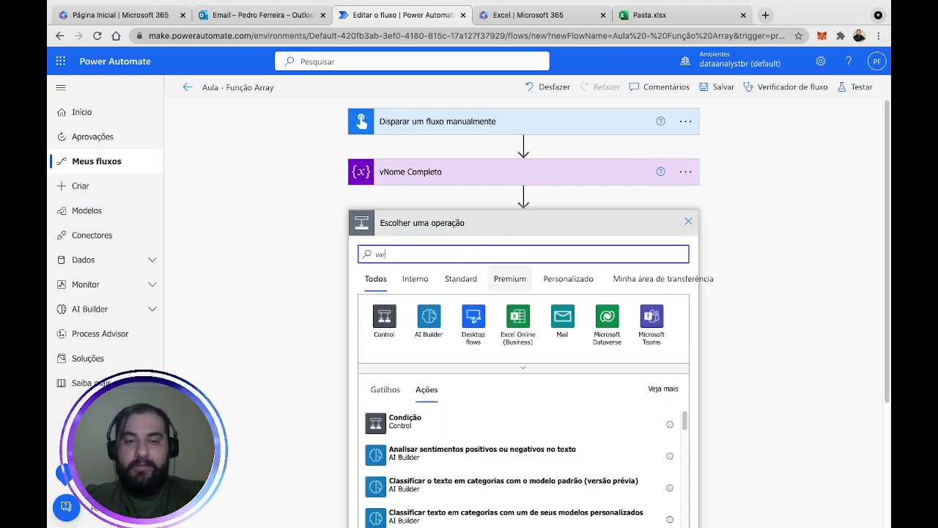
pyautogui.click(517, 322)
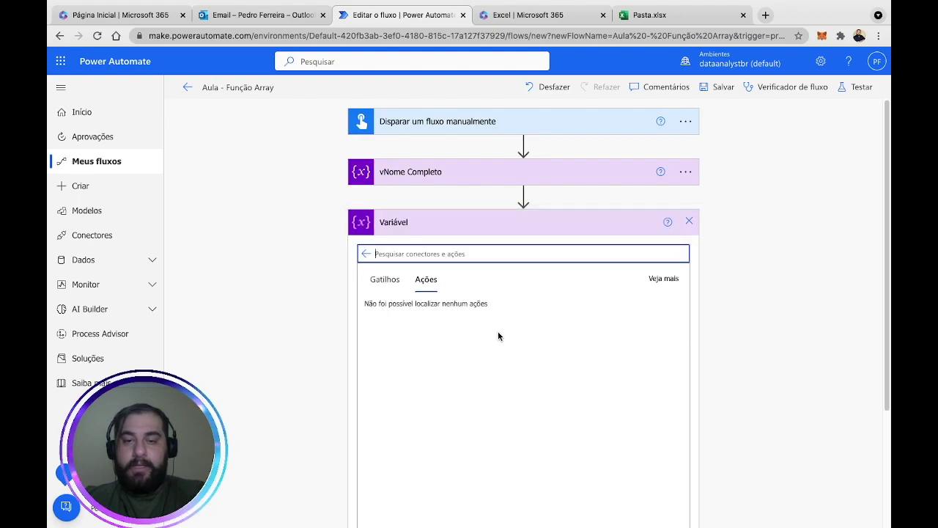
pyautogui.click(413, 469)
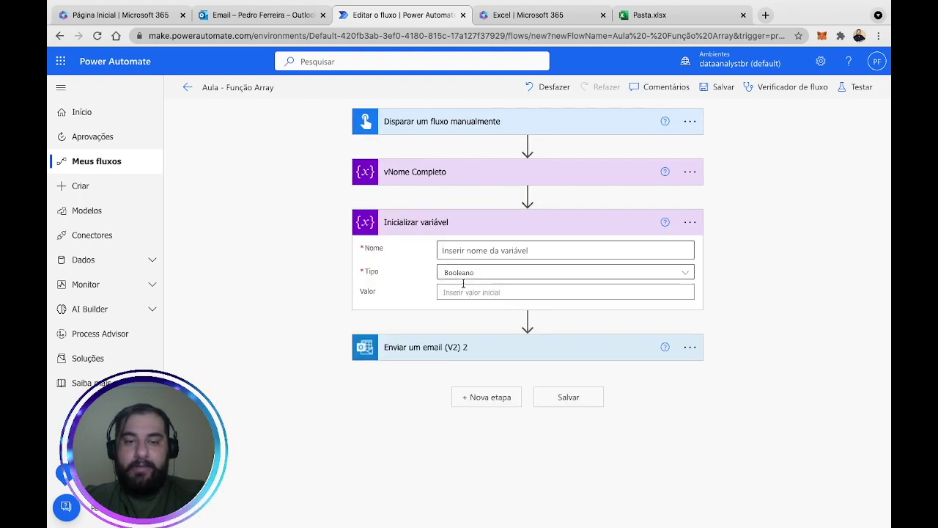
pyautogui.click(480, 250)
pyautogui.write('vMa')
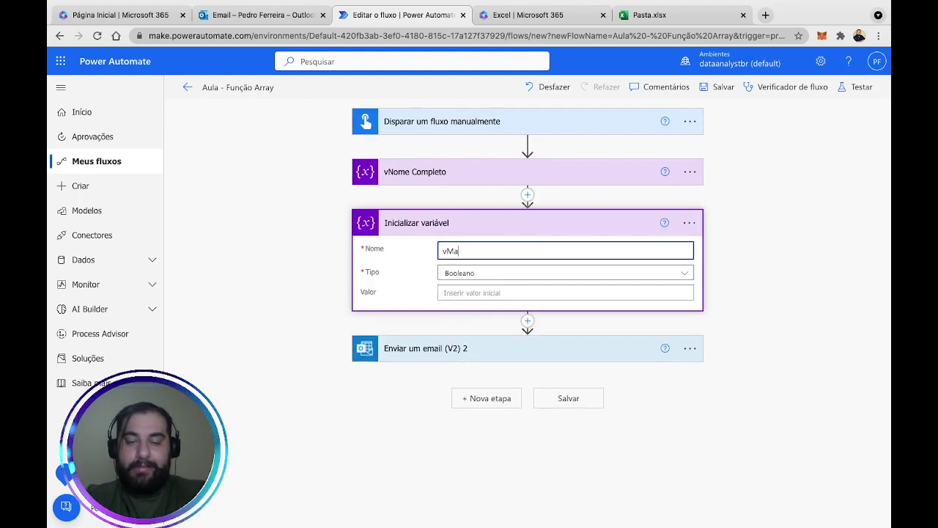
pyautogui.write('triz')
pyautogui.click(488, 273)
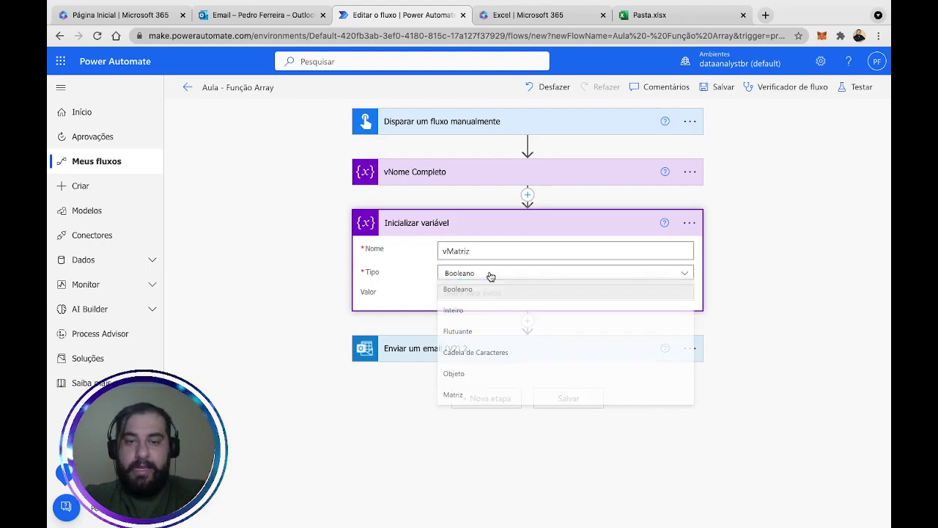
pyautogui.click(483, 395)
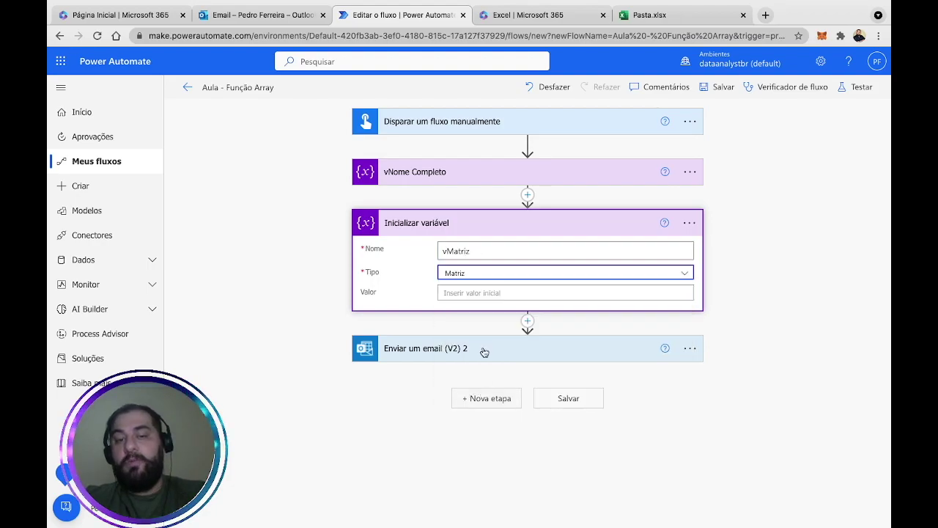
# Begin a split expression for vMatriz and inspect the spaces in vNome's full-name value.
pyautogui.click(499, 293)
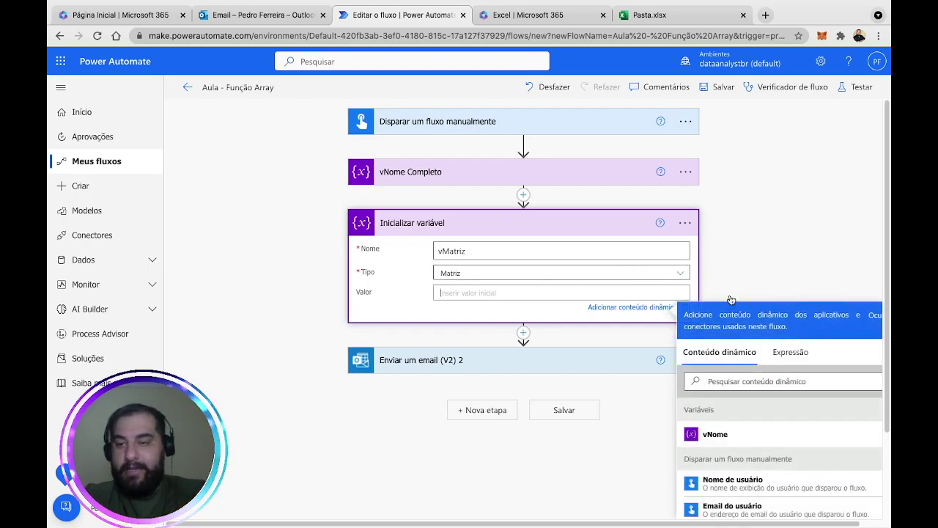
pyautogui.click(791, 353)
pyautogui.click(732, 392)
pyautogui.write('split')
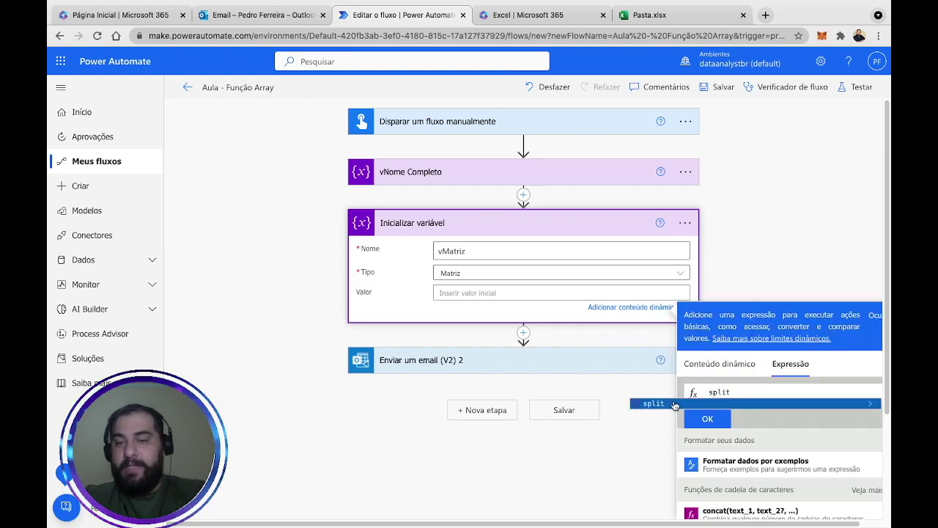
pyautogui.click(670, 400)
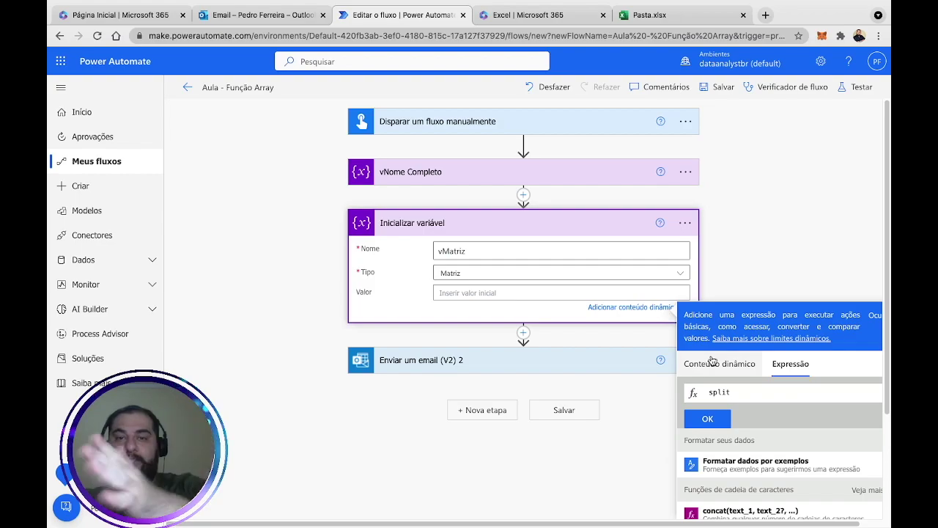
pyautogui.click(592, 179)
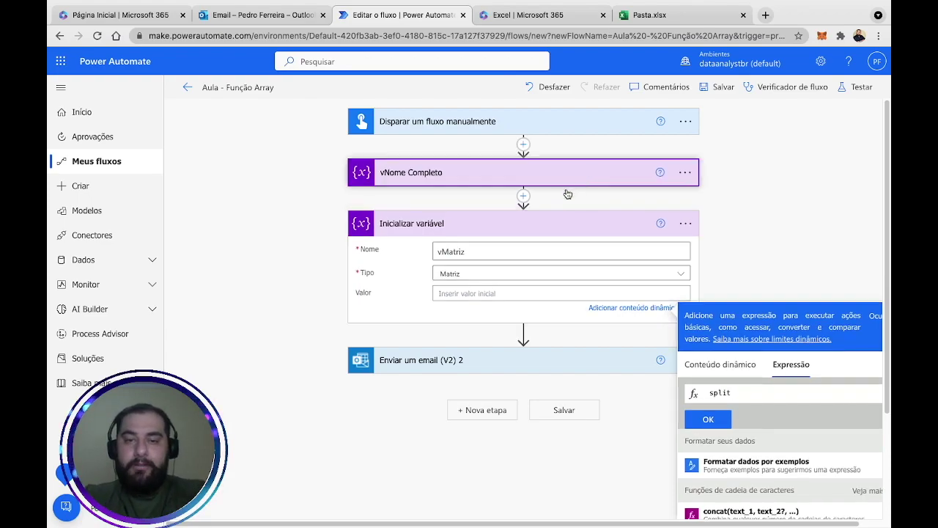
pyautogui.click(463, 244)
pyautogui.click(484, 243)
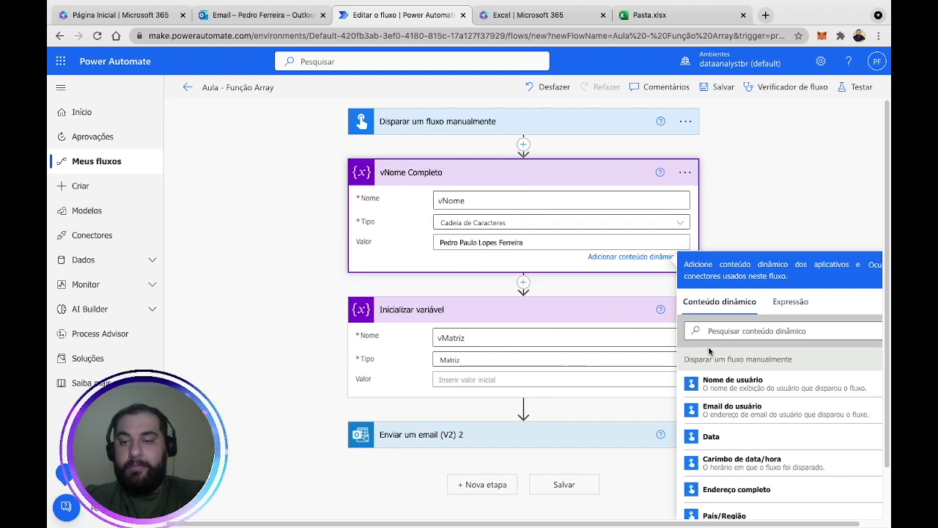
# Enter 'split(' in vMatriz's value expression editor.
pyautogui.click(546, 380)
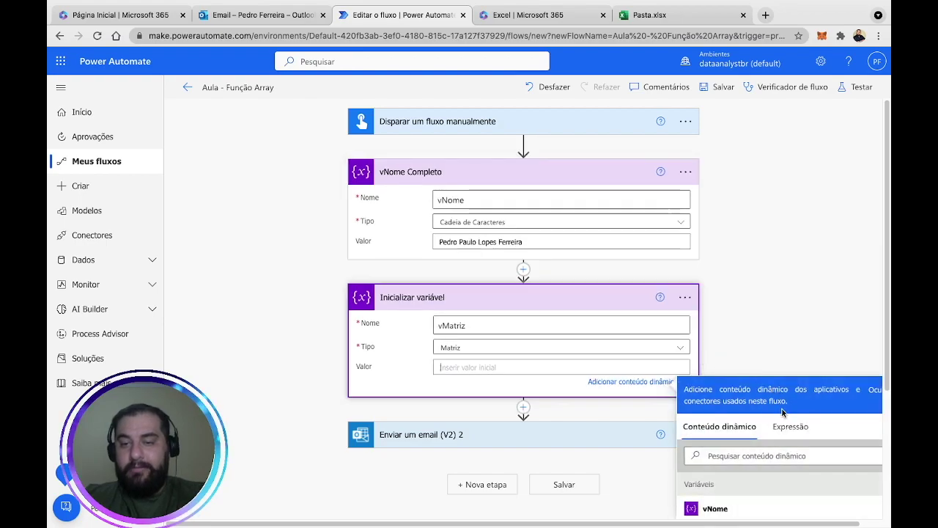
pyautogui.click(788, 428)
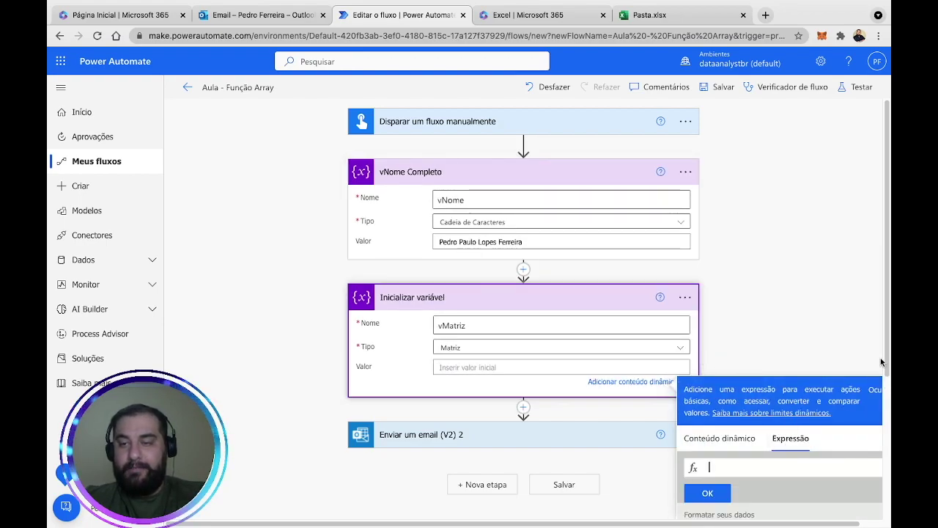
pyautogui.scroll(-3, 806, 359)
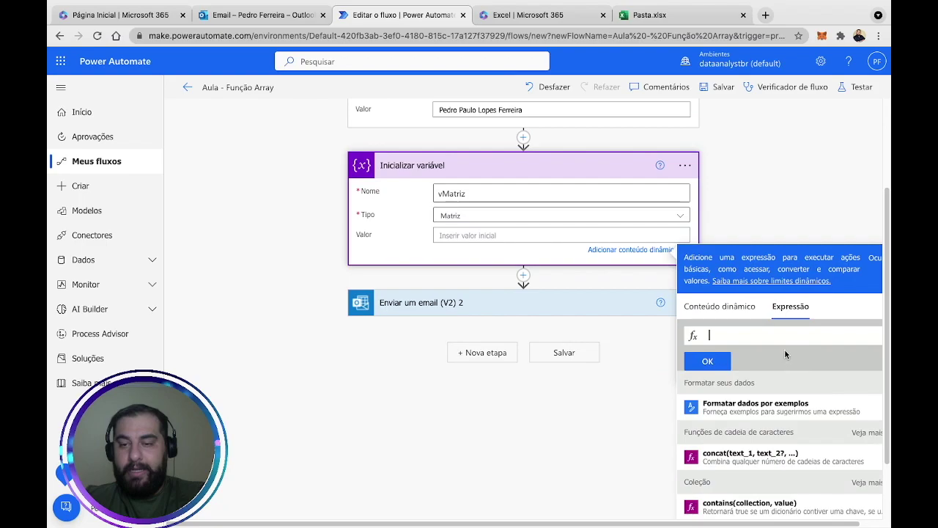
pyautogui.hscroll(1, 786, 355)
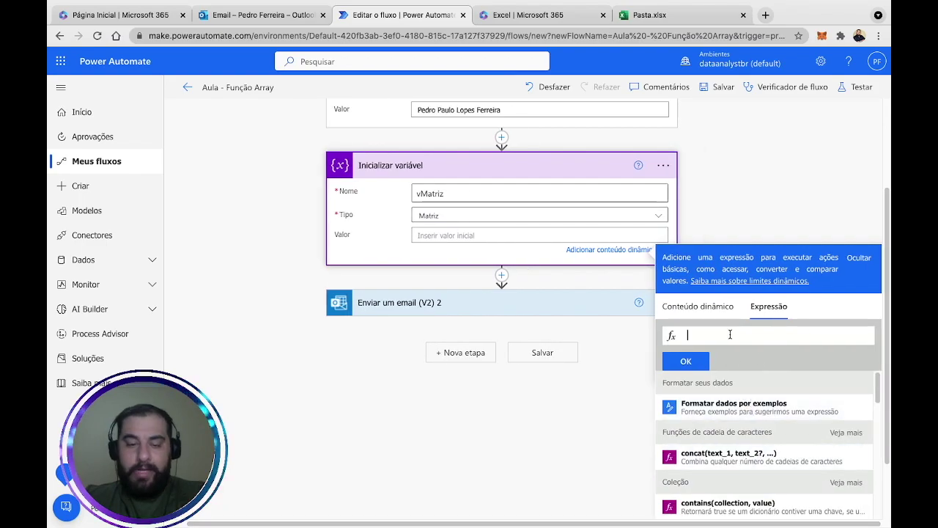
pyautogui.write('split')
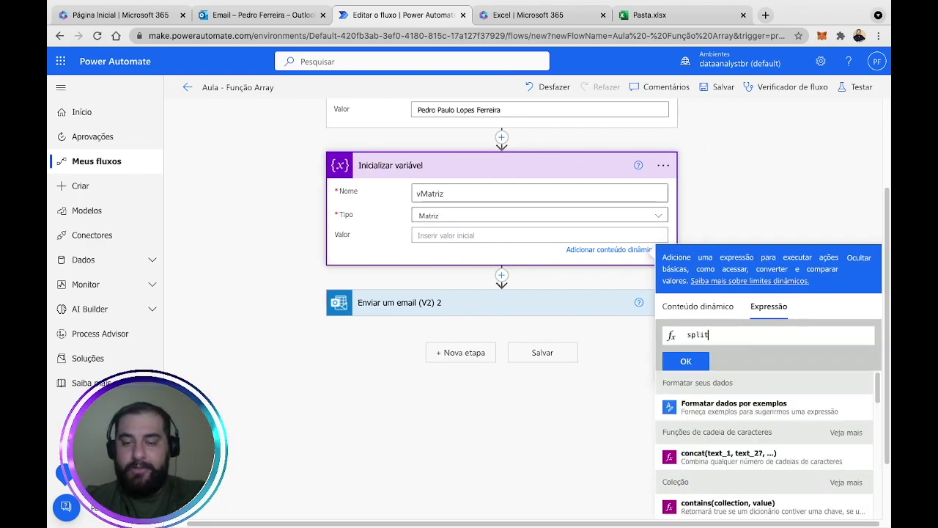
pyautogui.write('(')
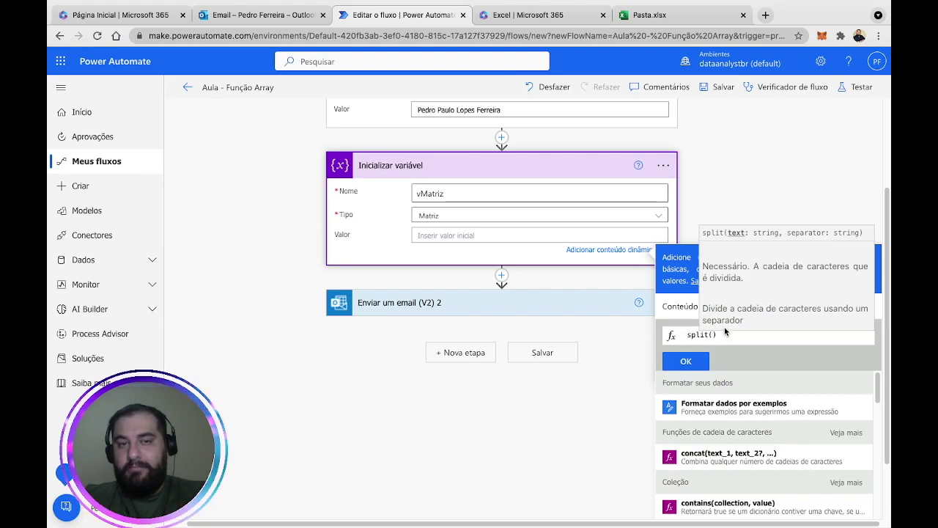
pyautogui.scroll(3, 689, 215)
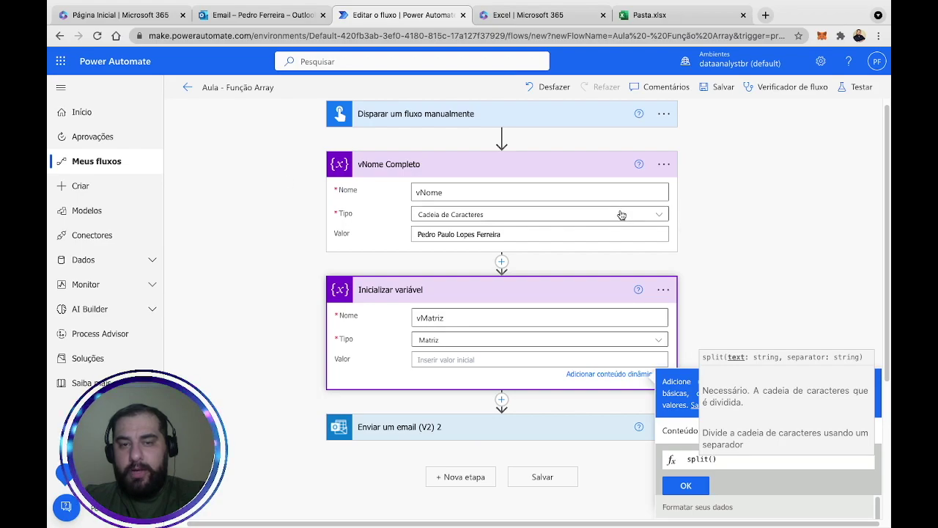
pyautogui.click(658, 173)
# Remove the space so the first variable step is titled 'vNomeCompleto'.
pyautogui.click(688, 173)
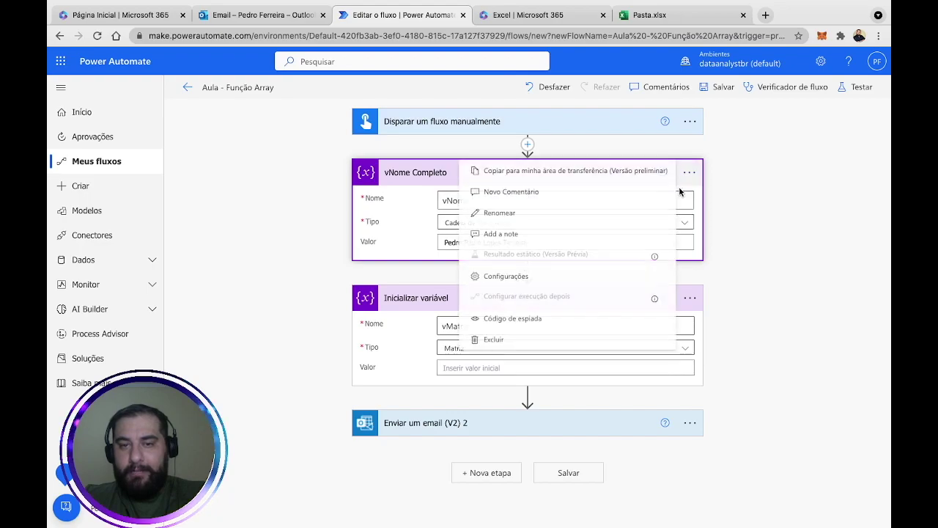
pyautogui.click(579, 212)
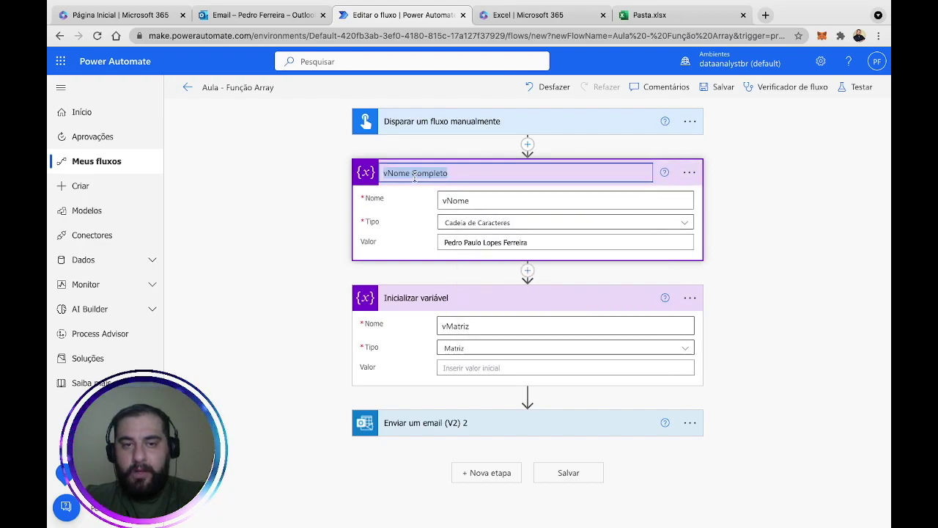
pyautogui.click(488, 174)
pyautogui.press('Left')
pyautogui.press('Left')
pyautogui.press('Left')
pyautogui.press('Left')
pyautogui.press('Left')
pyautogui.press('Left')
pyautogui.press('Left')
pyautogui.press('Left')
pyautogui.press('BackSpace')
pyautogui.press('Return')
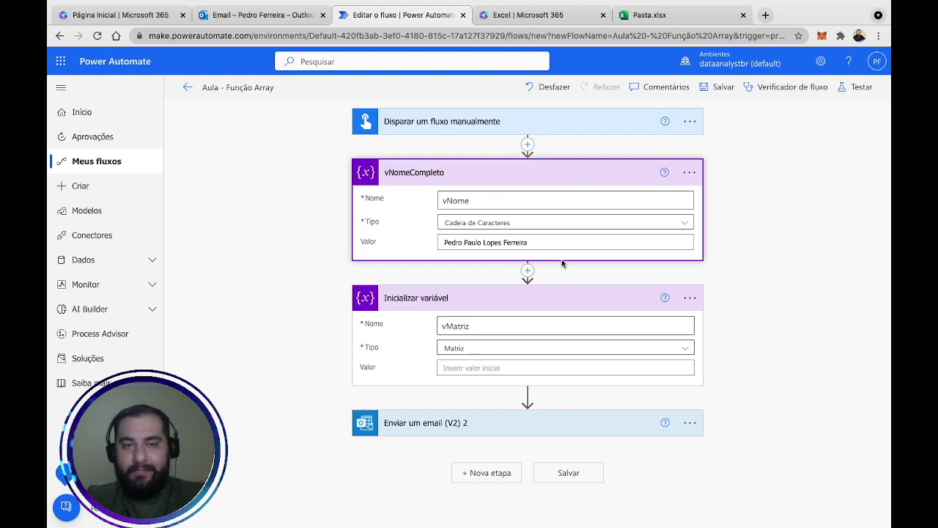
# Drop the leading v to retitle the step 'NomeCompleto'.
pyautogui.click(687, 174)
pyautogui.click(594, 212)
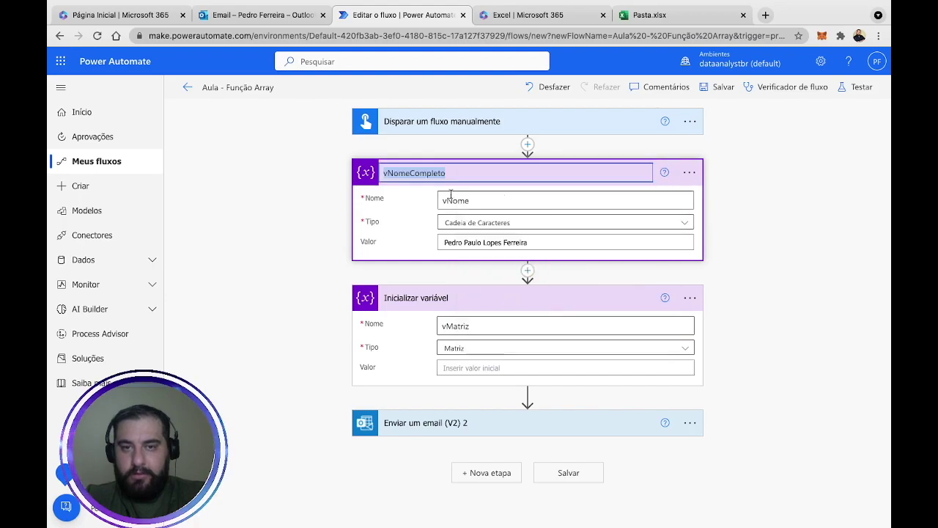
pyautogui.press('Left')
pyautogui.press('Right')
pyautogui.press('BackSpace')
pyautogui.press('Return')
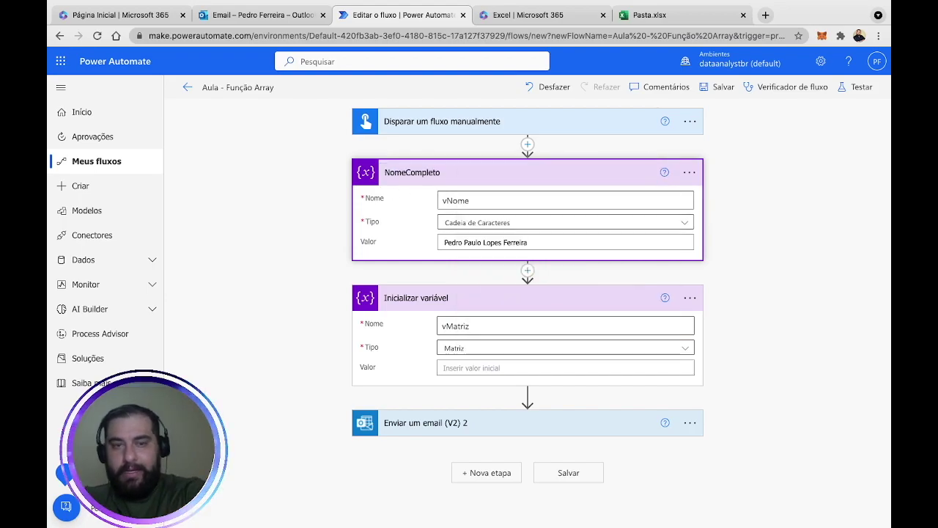
pyautogui.click(663, 366)
# Write the expression split(variables('NomeCompleto'), ' ') in vMatriz's value editor.
pyautogui.click(790, 427)
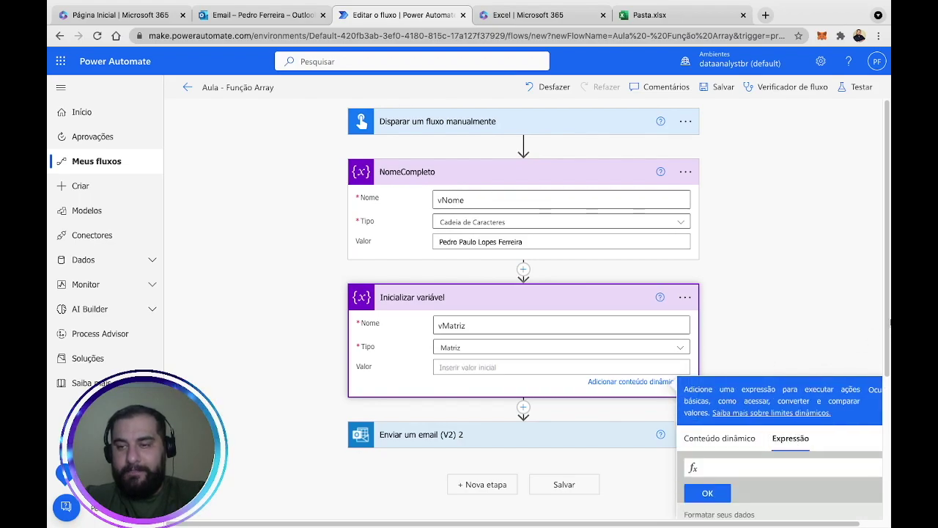
pyautogui.moveTo(889, 367); pyautogui.dragTo(885, 423)
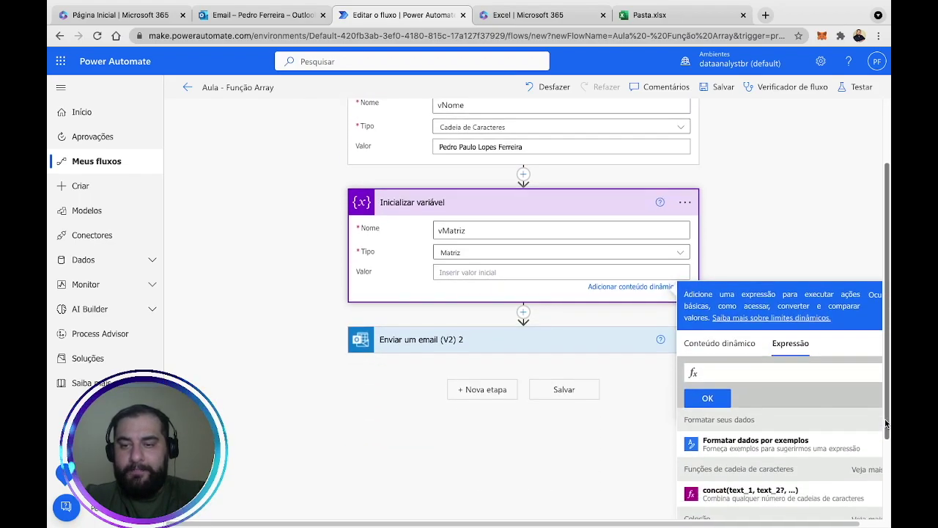
pyautogui.write('spli')
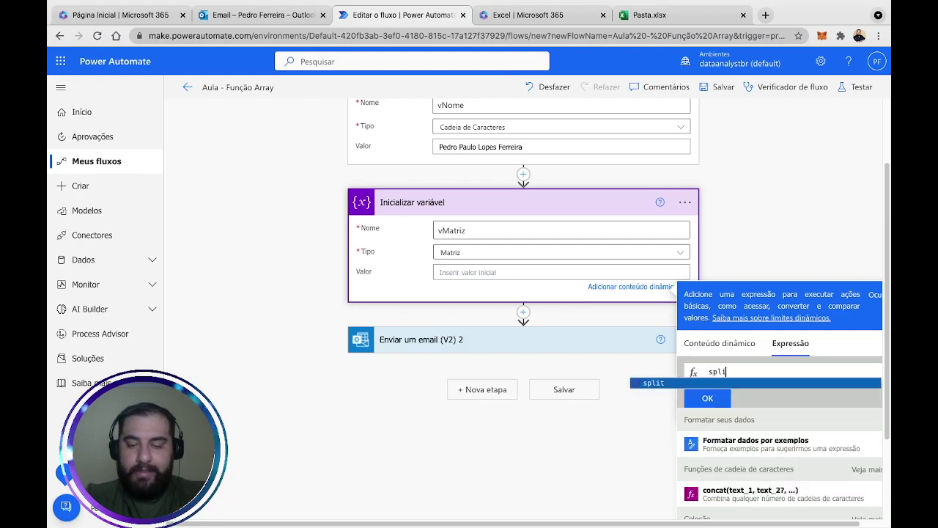
pyautogui.write('t(')
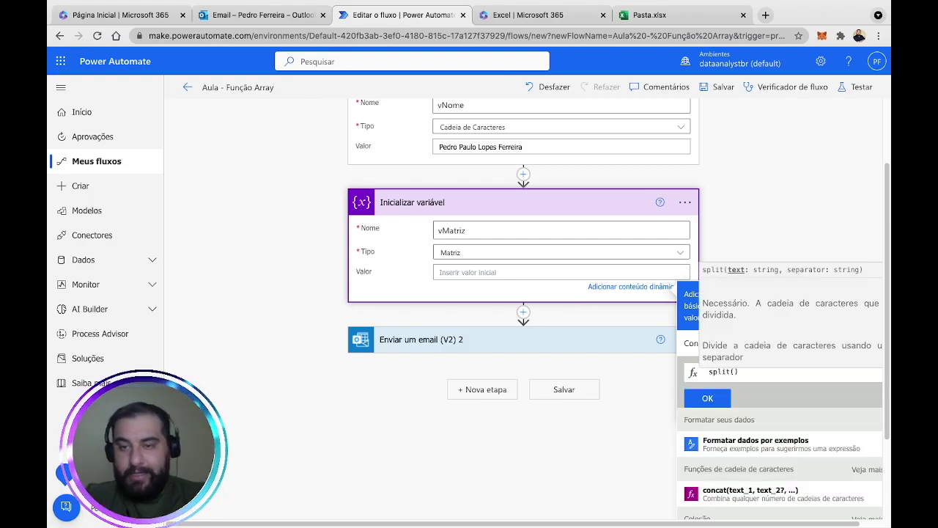
pyautogui.write('variables')
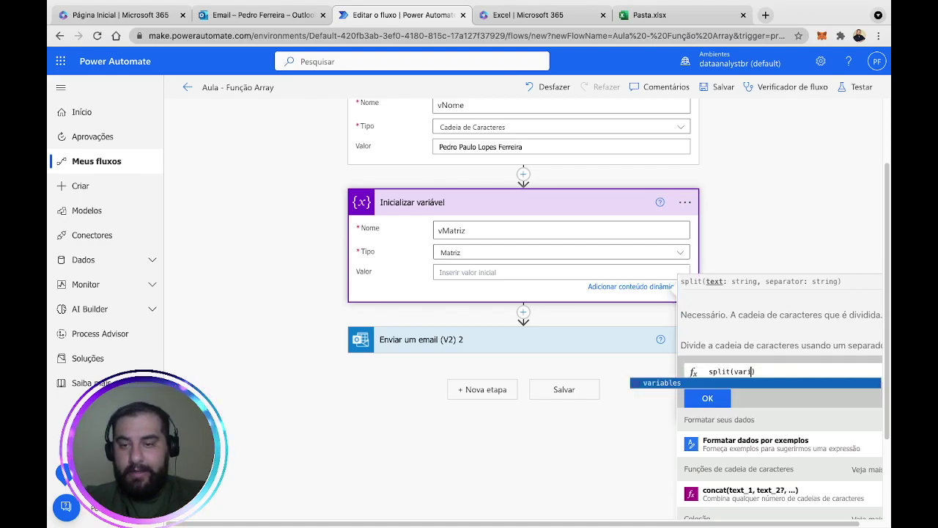
pyautogui.write('(')
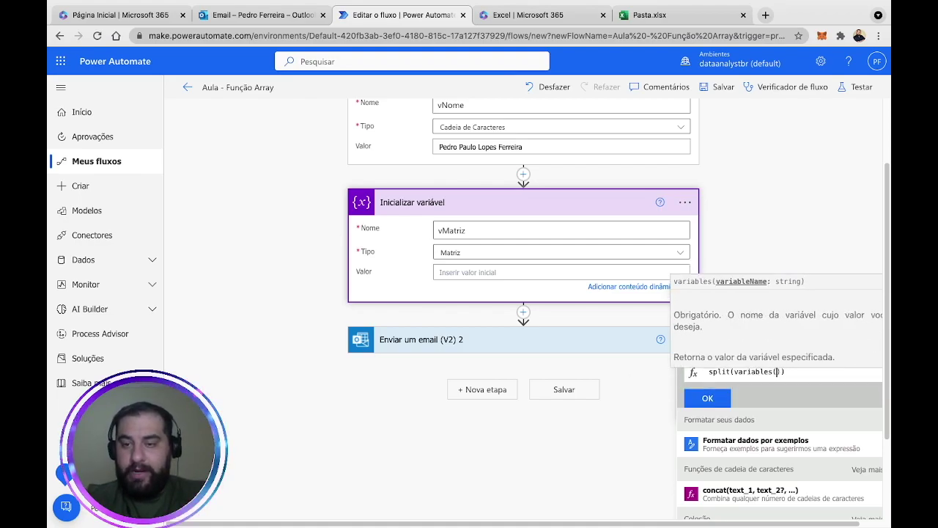
pyautogui.write("'")
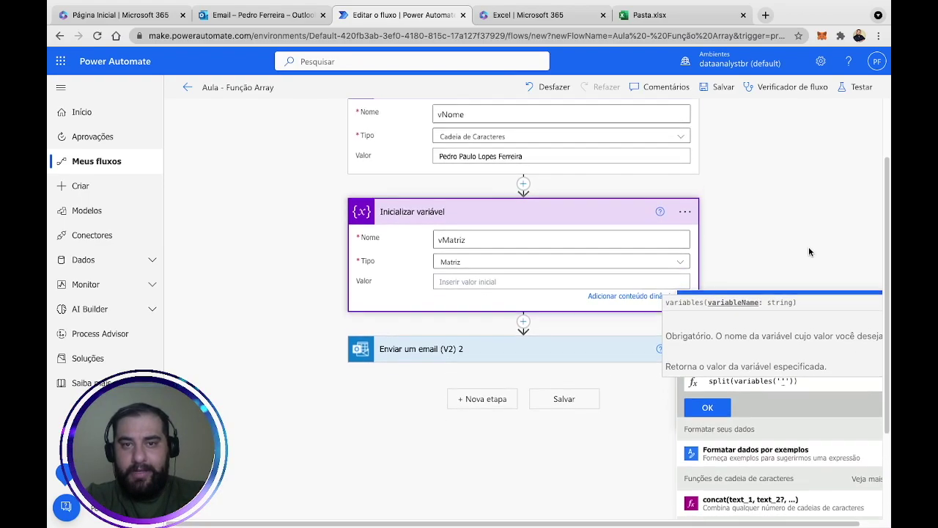
pyautogui.scroll(2, 809, 251)
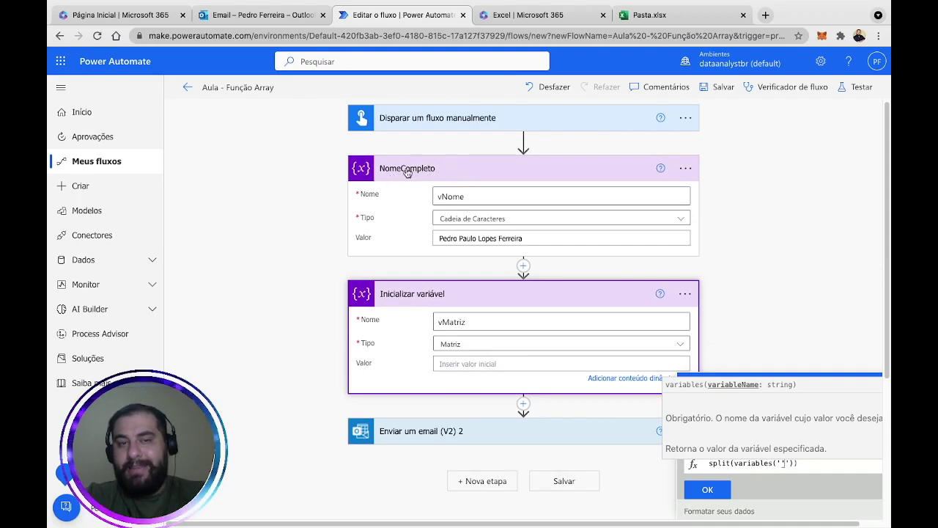
pyautogui.scroll(1, 735, 236)
pyautogui.scroll(-1, 734, 231)
pyautogui.write('vNome')
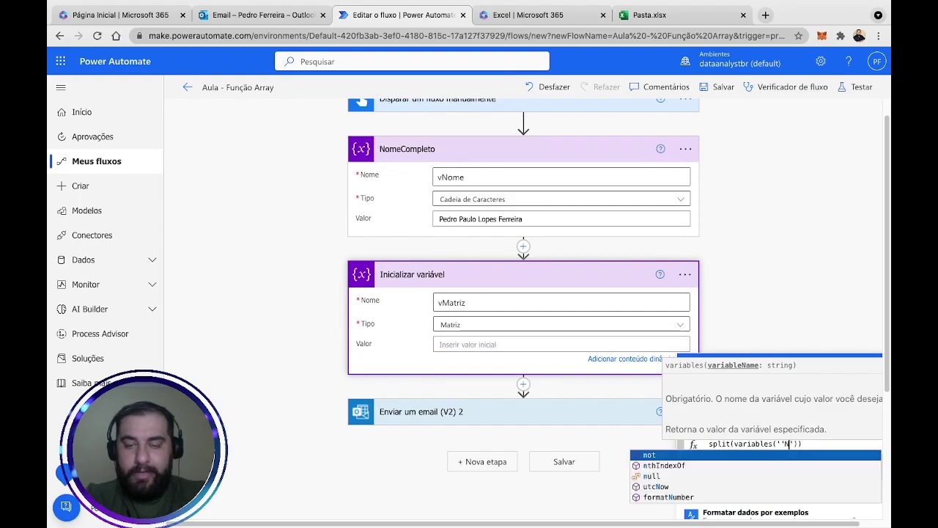
pyautogui.write('Completo')
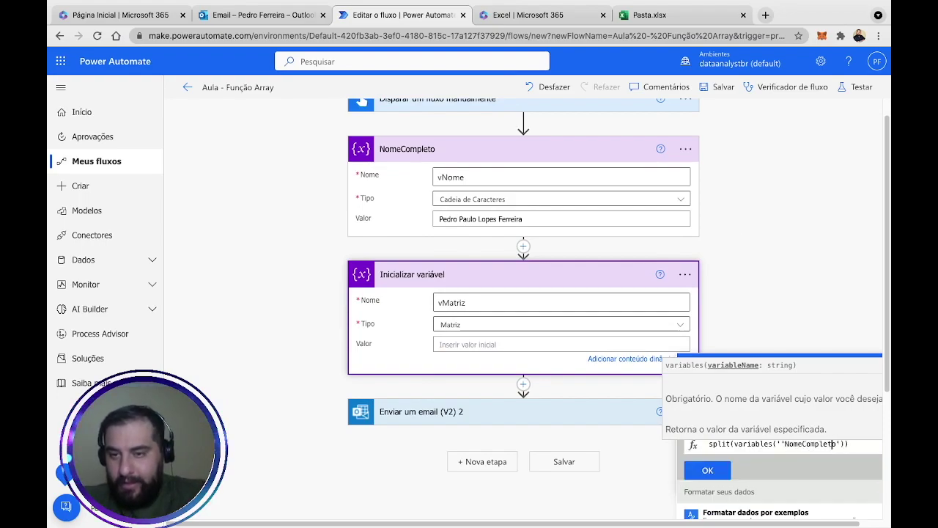
pyautogui.click(819, 444)
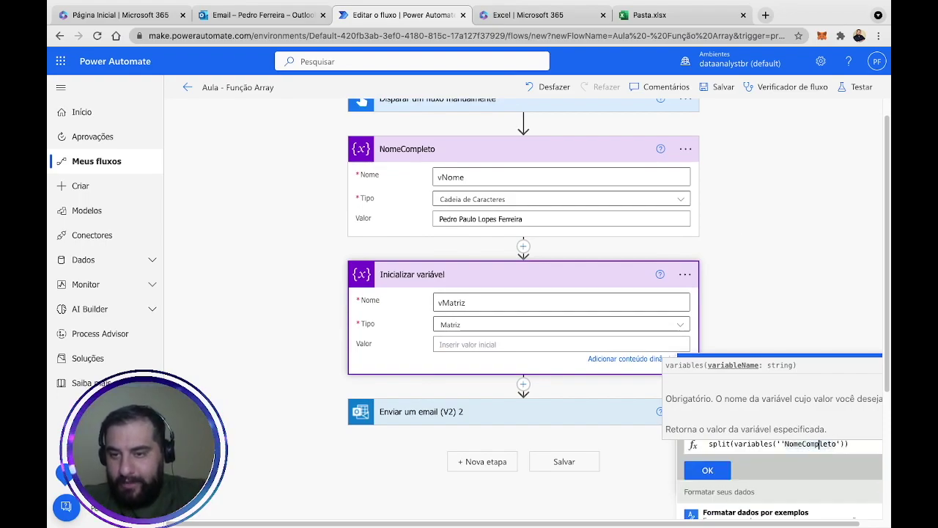
pyautogui.press('BackSpace')
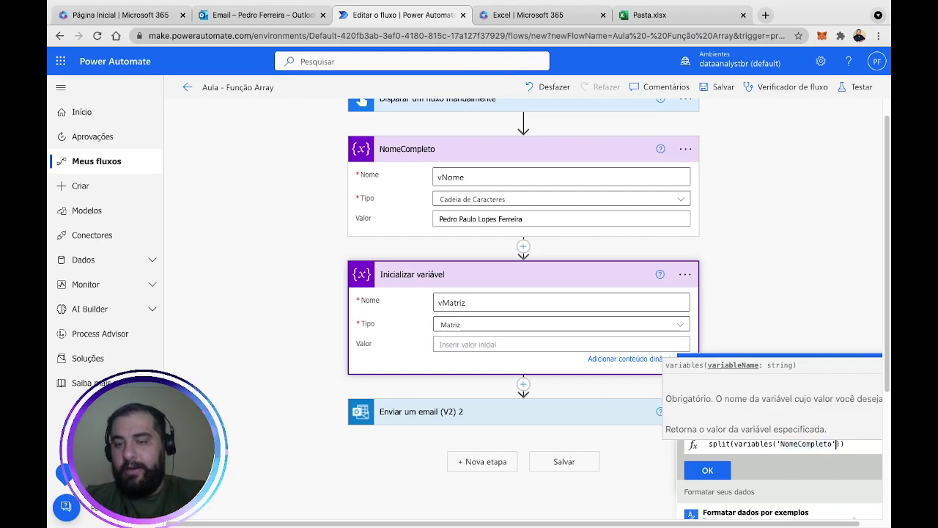
pyautogui.click(842, 443)
pyautogui.scroll(1, 784, 197)
pyautogui.scroll(-3, 851, 293)
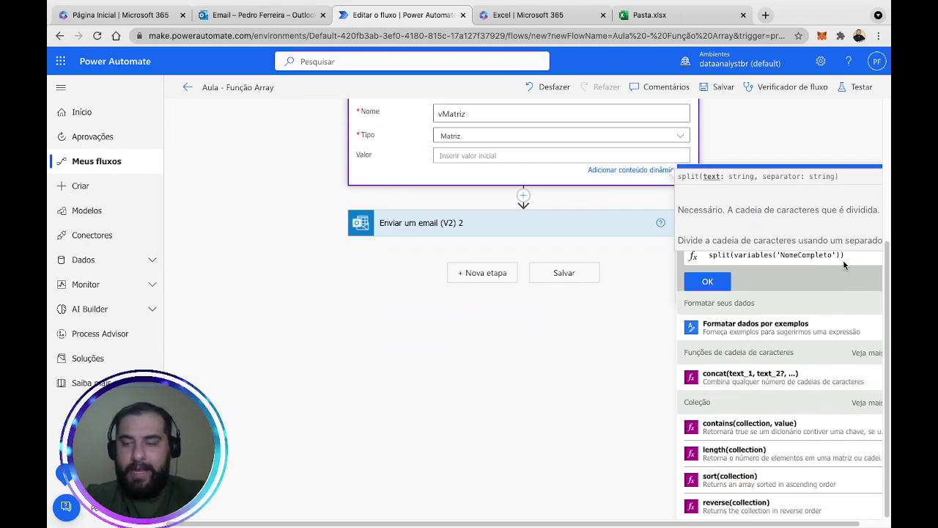
pyautogui.write(',')
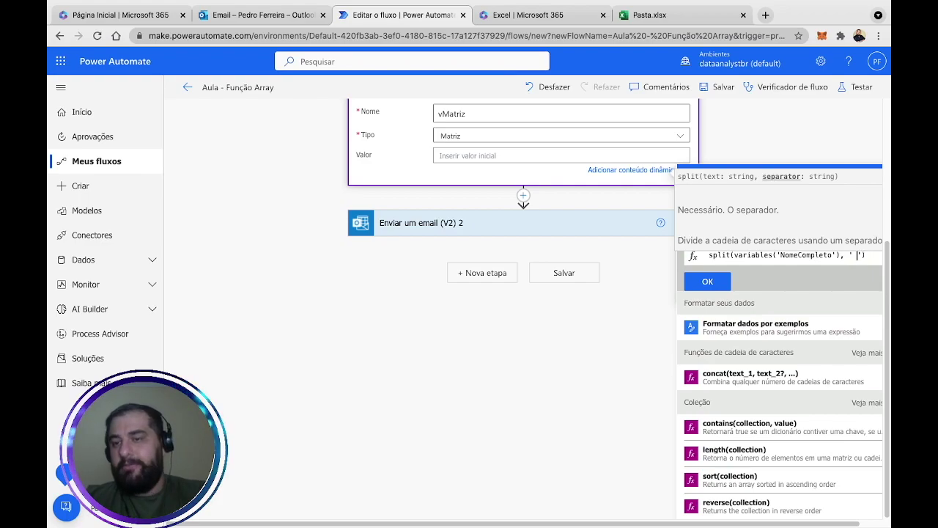
# Insert the split expression as vMatriz's value and close the expression panel.
pyautogui.tripleClick(874, 257)
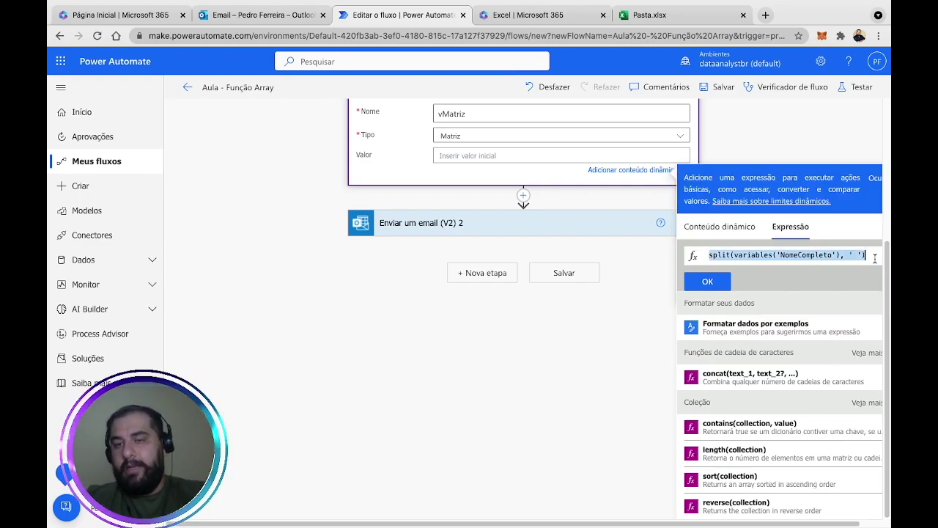
pyautogui.click(707, 281)
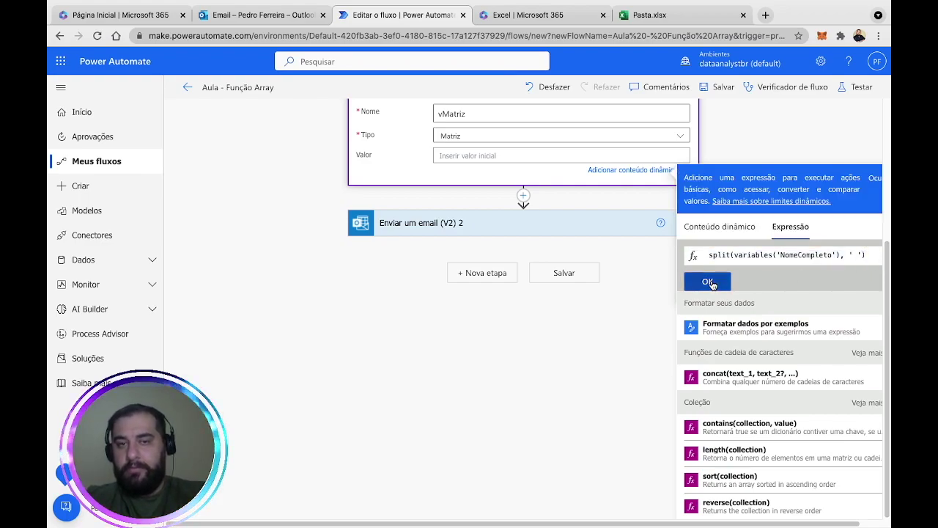
pyautogui.click(771, 150)
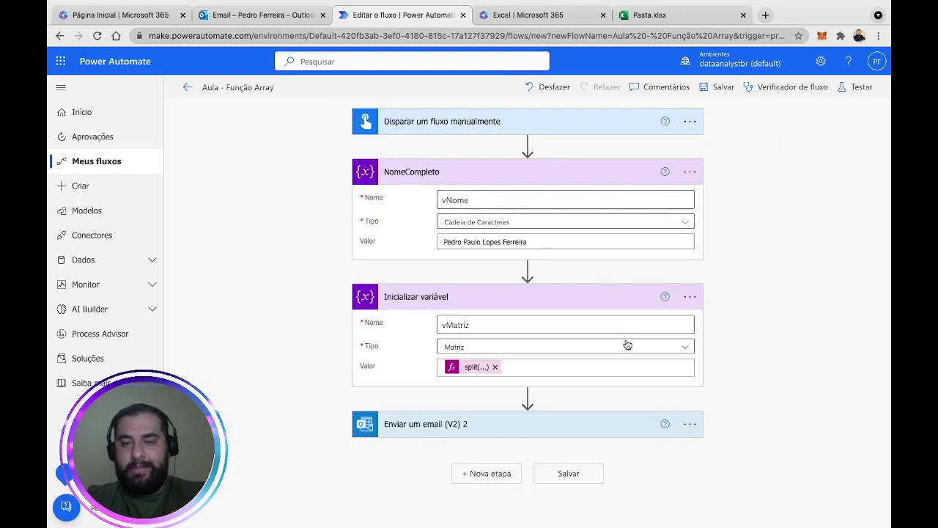
pyautogui.click(691, 425)
# Set the email step to run after the previous step is skipped instead of successful.
pyautogui.click(555, 345)
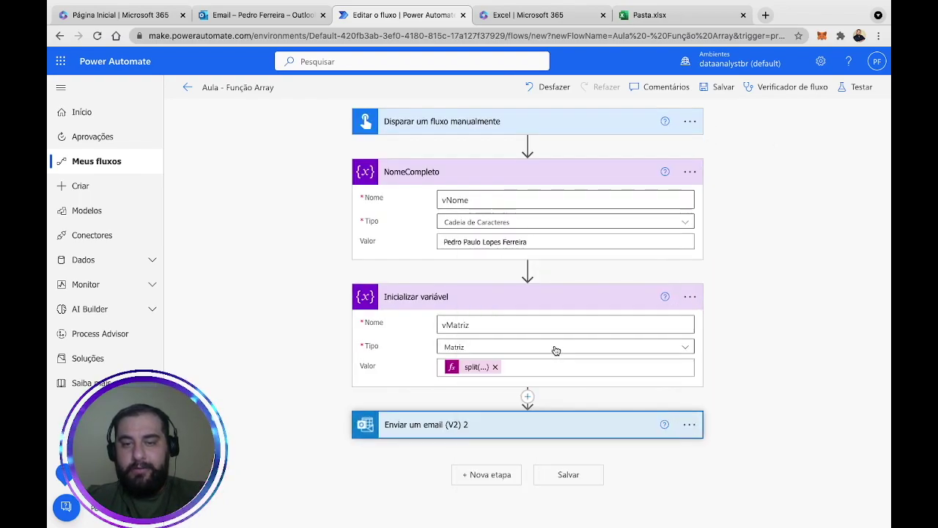
pyautogui.scroll(-2, 601, 369)
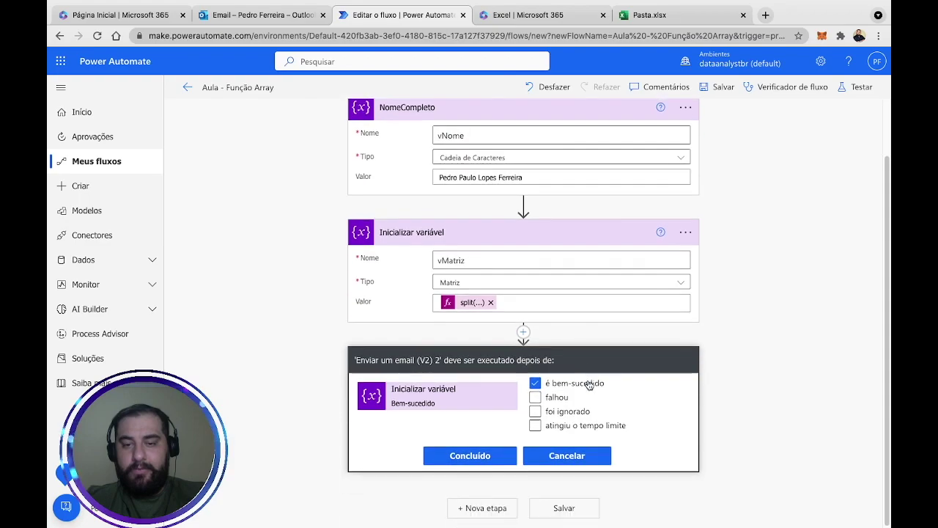
pyautogui.click(555, 411)
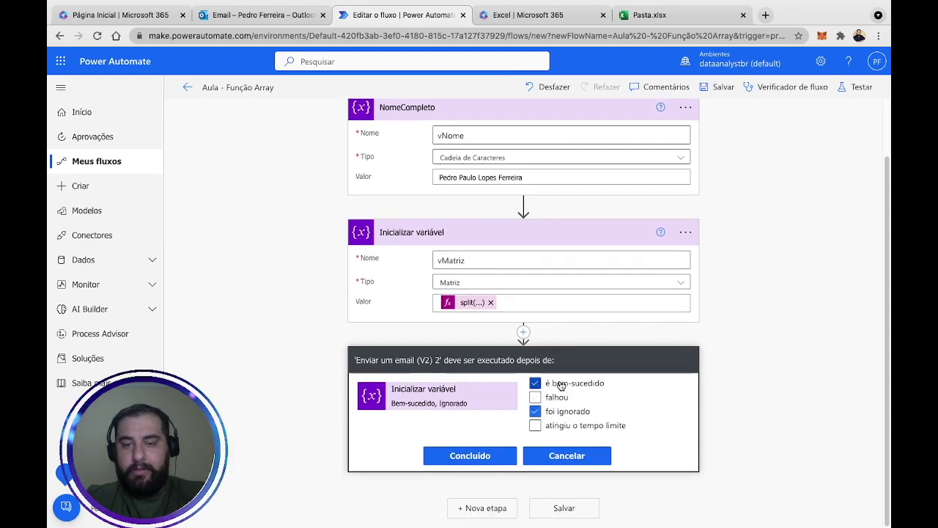
pyautogui.click(473, 456)
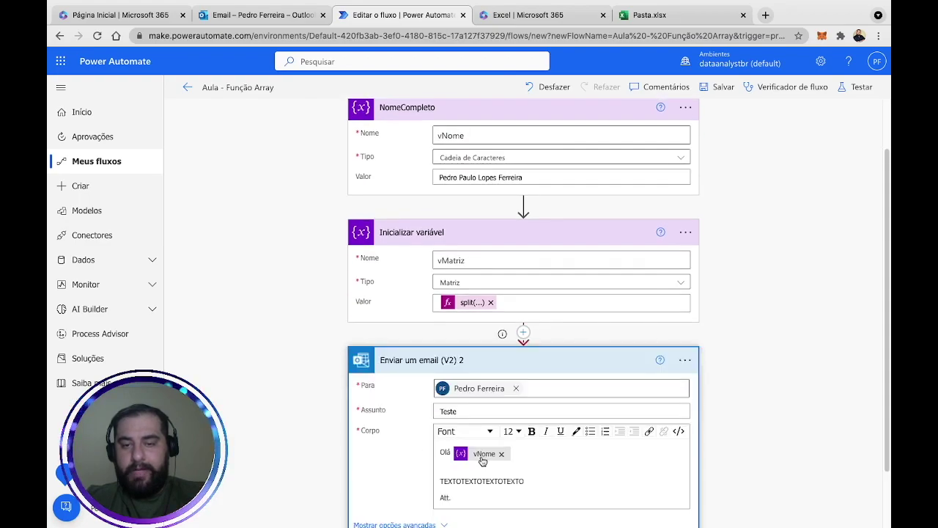
pyautogui.click(852, 87)
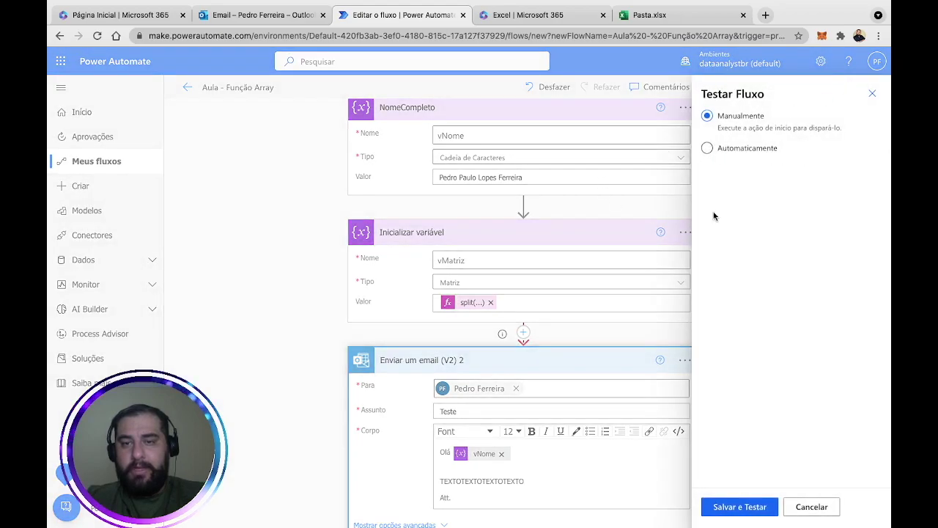
# Save and test the flow, then reopen the split expression after the NomeCompleto initialization error.
pyautogui.click(754, 505)
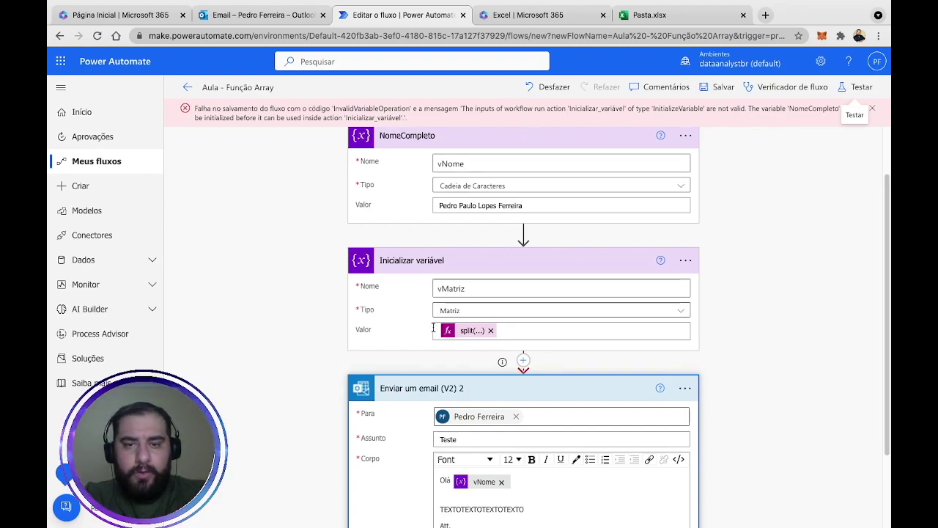
pyautogui.click(475, 331)
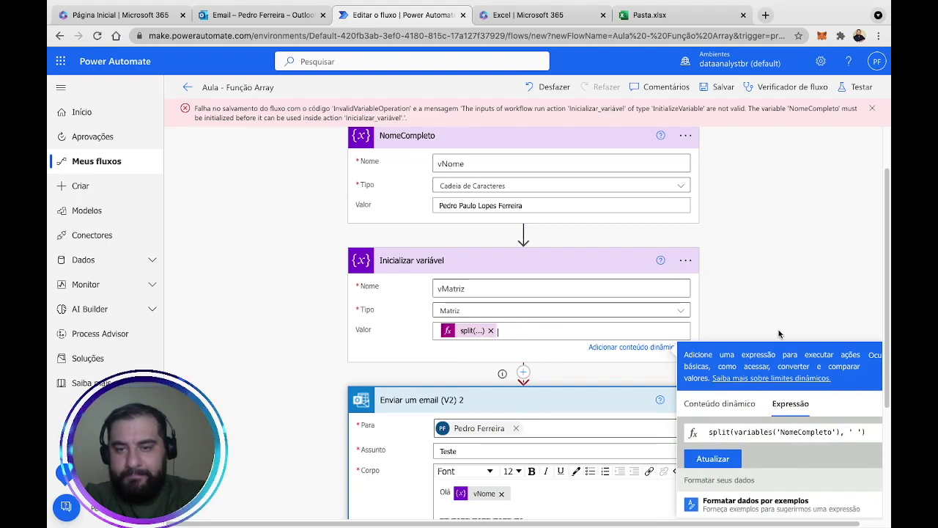
# Edit the split expression to reference vNome instead of NomeCompleto.
pyautogui.scroll(-3, 780, 333)
pyautogui.scroll(2, 780, 333)
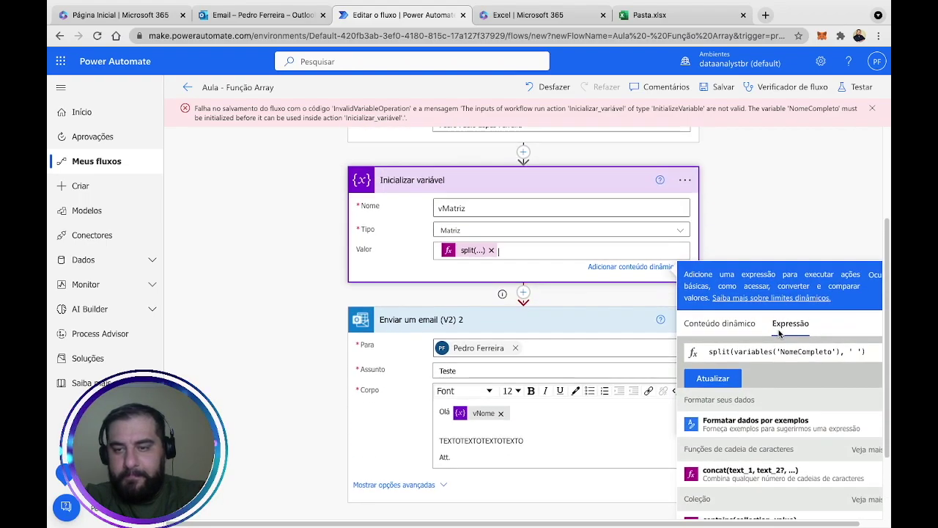
pyautogui.click(718, 314)
pyautogui.click(715, 462)
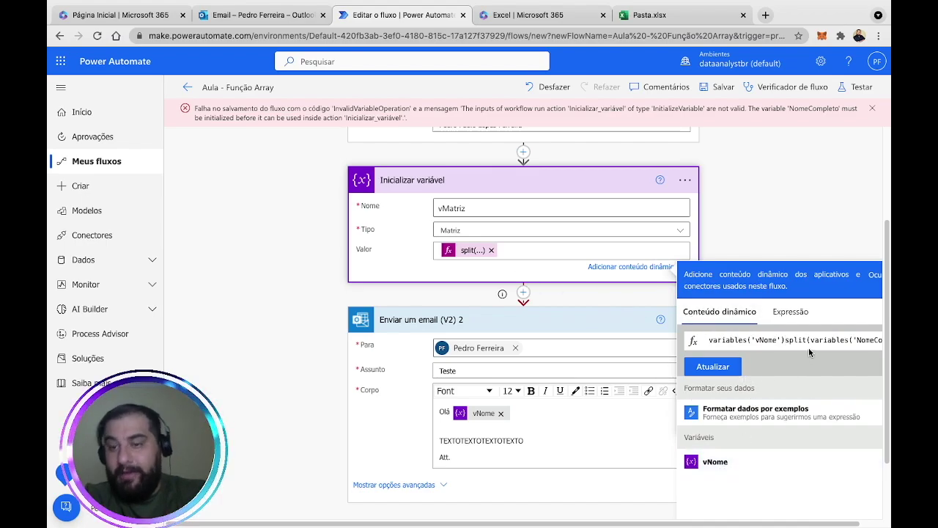
pyautogui.press('BackSpace')
pyautogui.press('BackSpace')
pyautogui.press('BackSpace')
pyautogui.press('BackSpace')
pyautogui.press('BackSpace')
pyautogui.press('BackSpace')
pyautogui.press('BackSpace')
pyautogui.press('BackSpace')
pyautogui.press('BackSpace')
pyautogui.press('BackSpace')
pyautogui.press('BackSpace')
pyautogui.press('BackSpace')
pyautogui.press('BackSpace')
pyautogui.press('BackSpace')
pyautogui.press('BackSpace')
pyautogui.press('BackSpace')
pyautogui.press('BackSpace')
pyautogui.press('BackSpace')
pyautogui.press('Right')
pyautogui.press('Right')
pyautogui.press('Right')
pyautogui.press('Right')
pyautogui.press('Right')
pyautogui.press('Right')
pyautogui.press('Right')
pyautogui.press('Right')
pyautogui.press('Right')
pyautogui.press('Right')
pyautogui.press('Right')
pyautogui.press('Right')
pyautogui.press('Right')
pyautogui.press('Right')
pyautogui.press('Right')
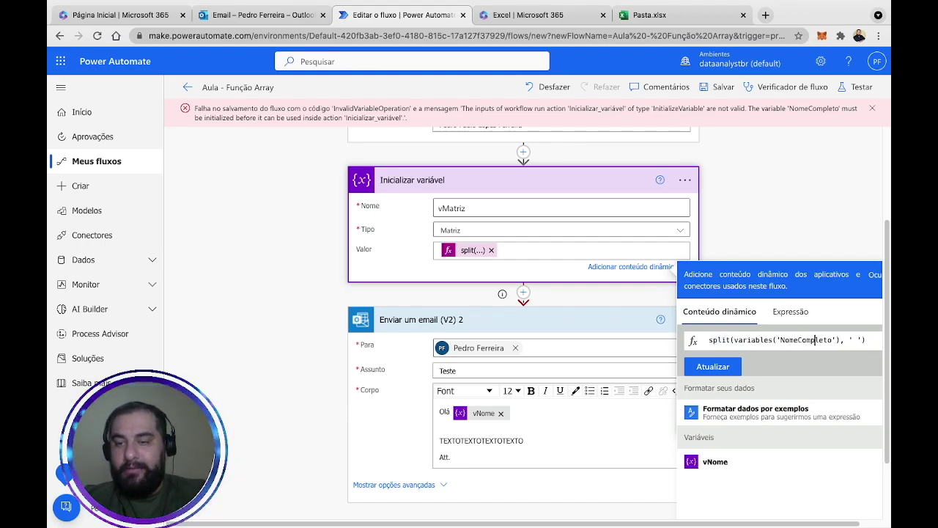
pyautogui.press('Right')
pyautogui.hotkey('ctrl', 'shift', 'Left')
pyautogui.press('BackSpace')
pyautogui.press('BackSpace')
pyautogui.press('BackSpace')
pyautogui.press('BackSpace')
pyautogui.press('BackSpace')
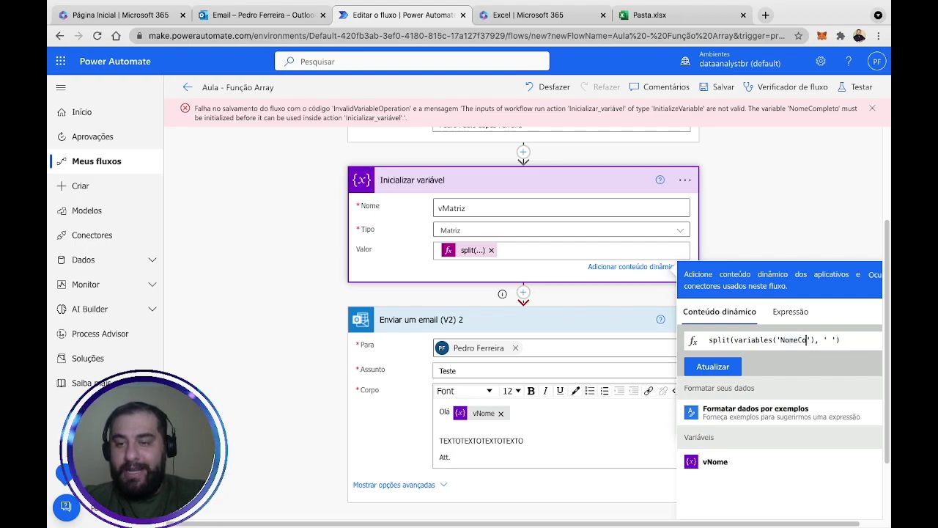
pyautogui.press('BackSpace')
pyautogui.press('BackSpace')
pyautogui.write('vNome')
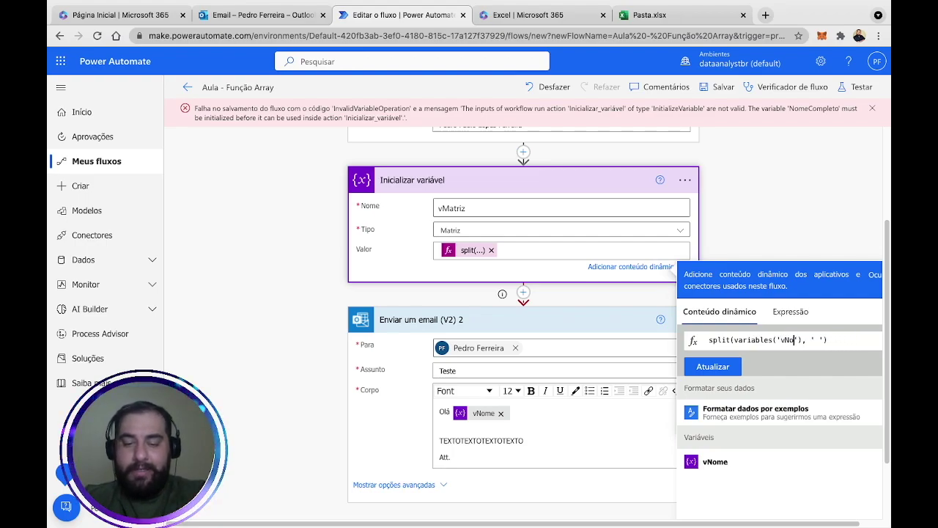
# Apply split(variables('vNome'), ' ') to Valor and delete the duplicate split token.
pyautogui.click(840, 340)
pyautogui.hotkey('ctrl', 'a')
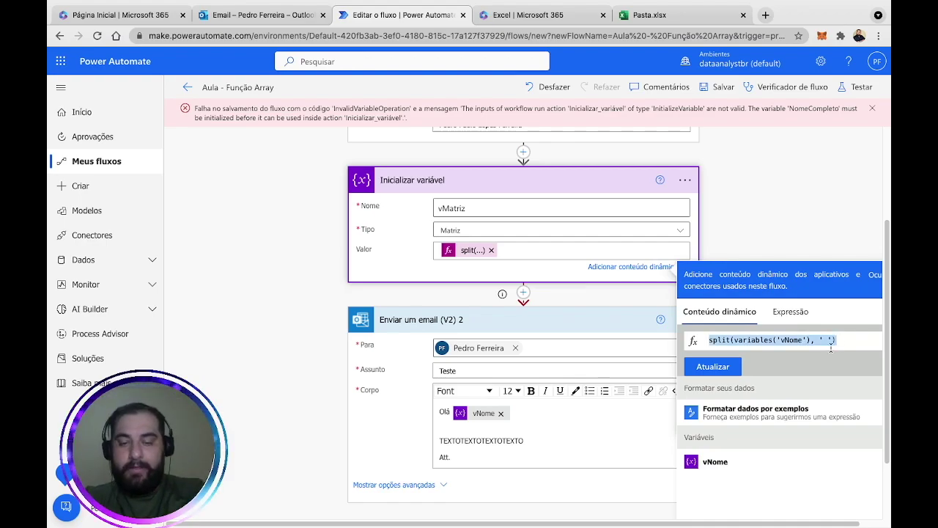
pyautogui.click(713, 366)
pyautogui.scroll(-1, 752, 246)
pyautogui.click(504, 229)
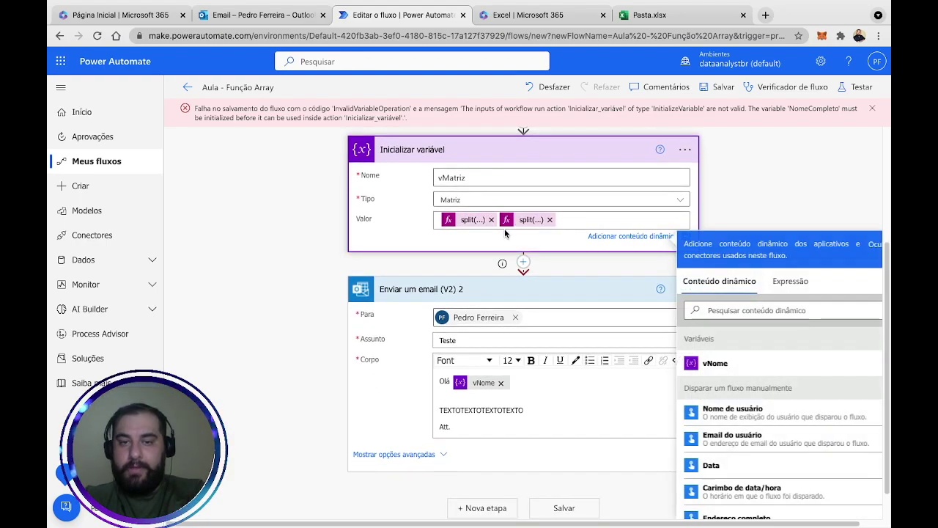
pyautogui.click(492, 221)
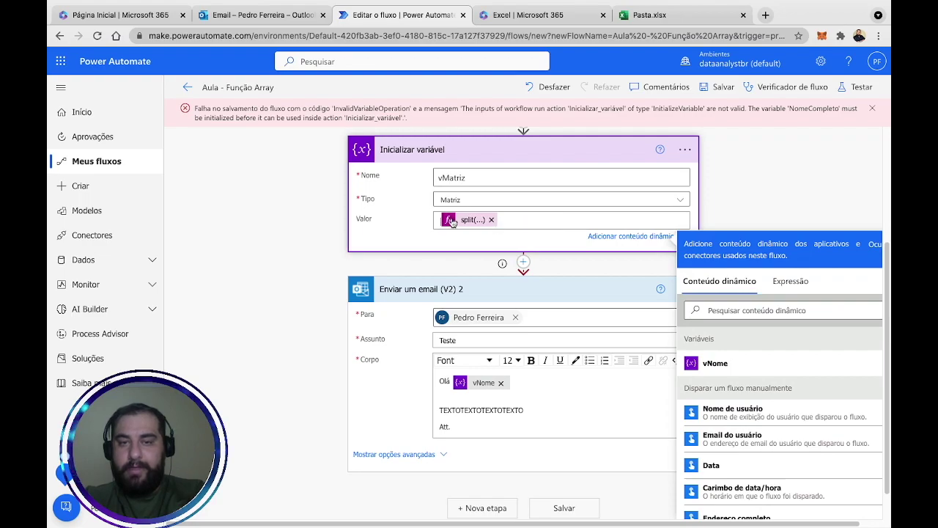
# Save the flow, run a manual test, and close the completed run summary.
pyautogui.click(863, 88)
pyautogui.click(747, 507)
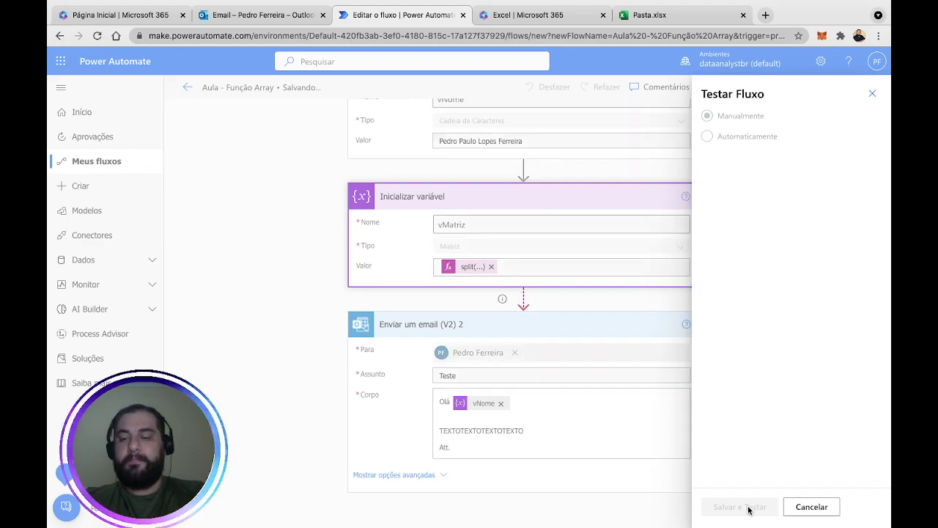
pyautogui.click(748, 506)
pyautogui.click(740, 506)
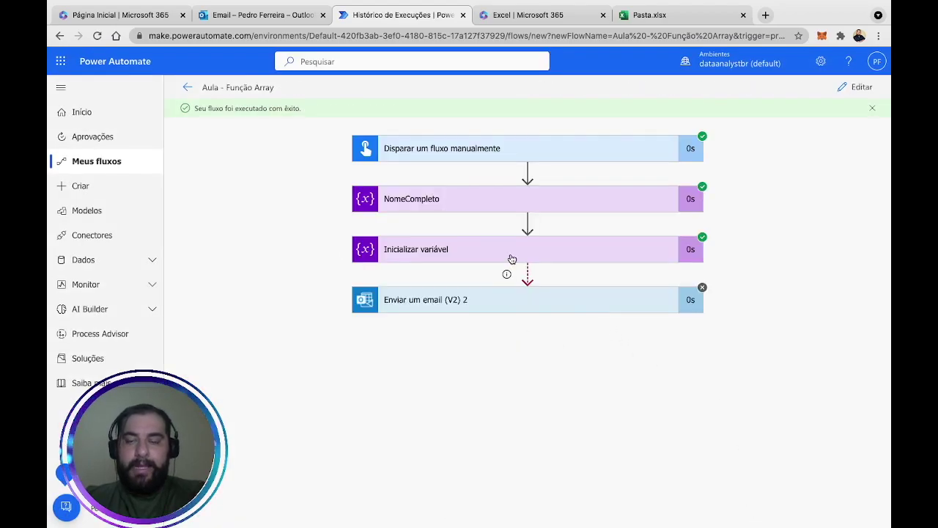
# Inspect the NomeCompleto and vMatriz run inputs showing the four-name array, then switch to Pasta.xlsx.
pyautogui.click(511, 252)
pyautogui.scroll(-1, 642, 312)
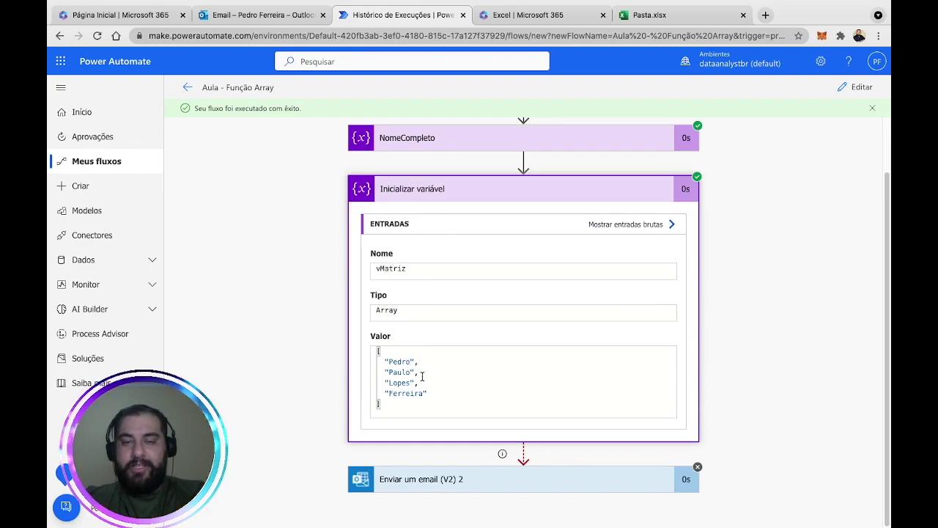
pyautogui.click(474, 144)
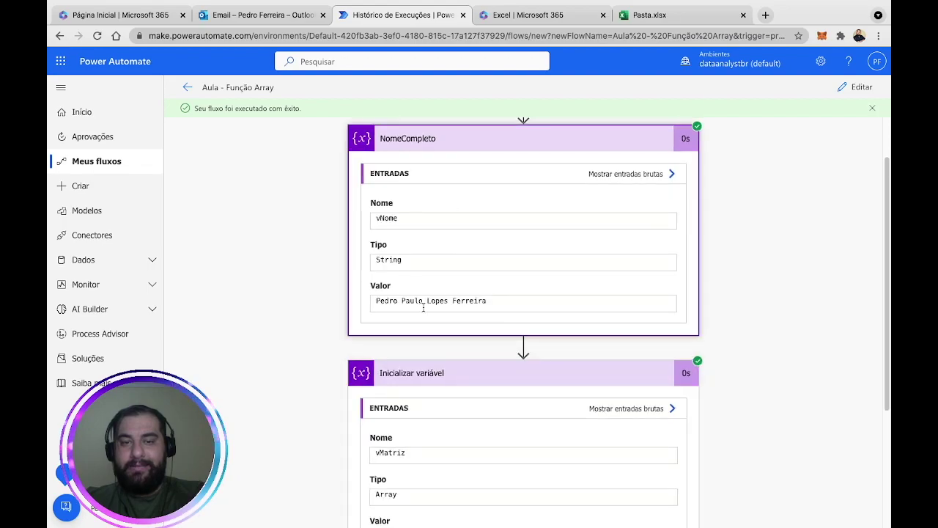
pyautogui.scroll(1, 660, 322)
pyautogui.scroll(-3, 701, 351)
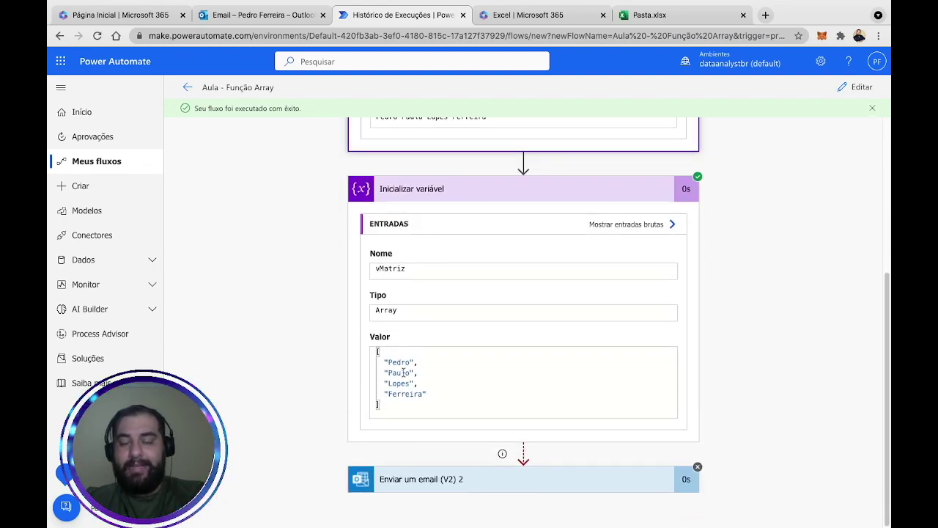
pyautogui.moveTo(387, 361)
pyautogui.mouseDown()
pyautogui.moveTo(419, 372)
pyautogui.moveTo(425, 386)
pyautogui.moveTo(384, 361)
pyautogui.mouseUp()
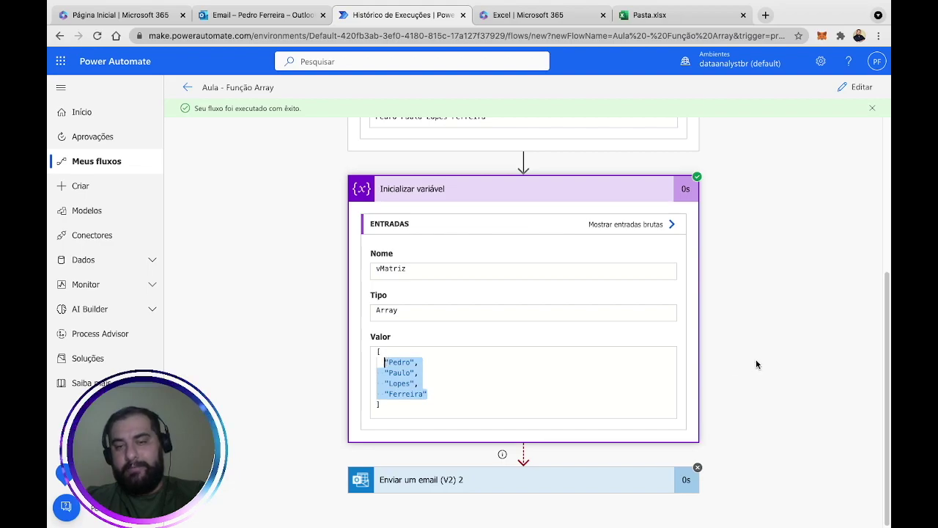
pyautogui.click(767, 332)
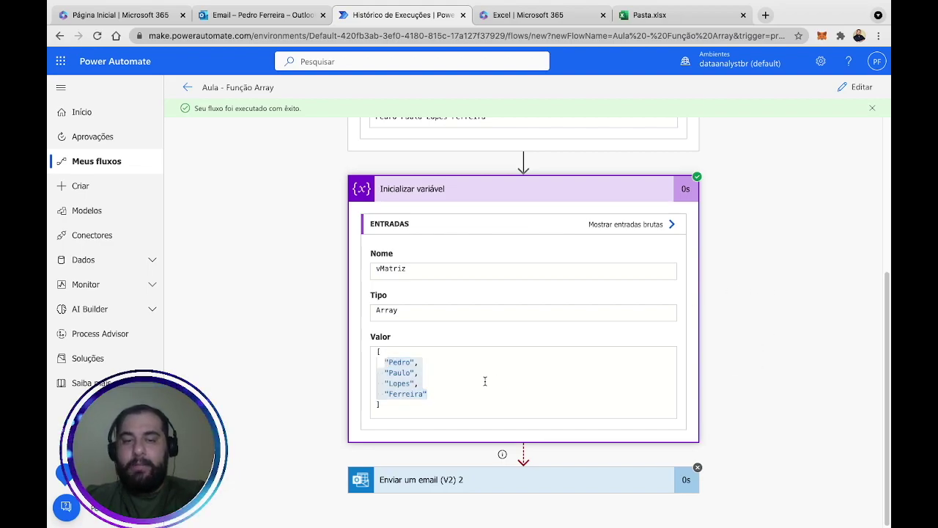
pyautogui.click(444, 379)
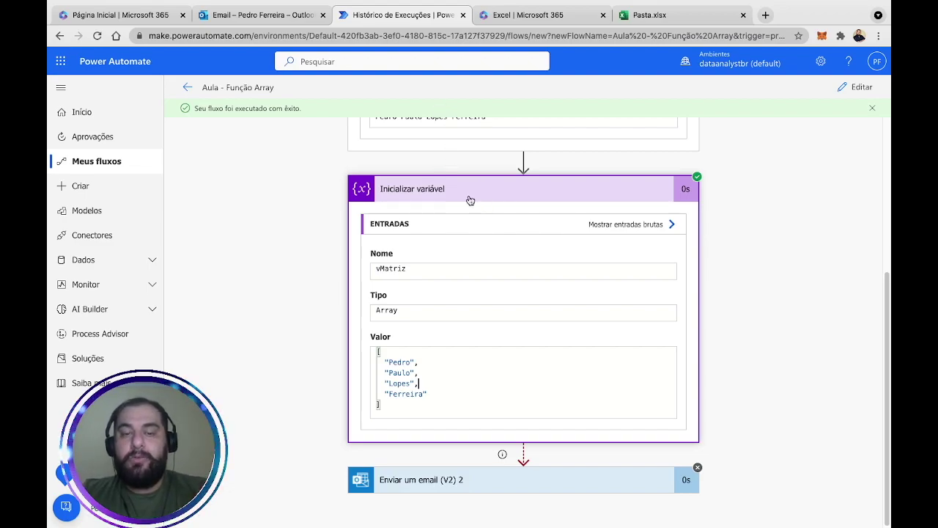
pyautogui.click(675, 16)
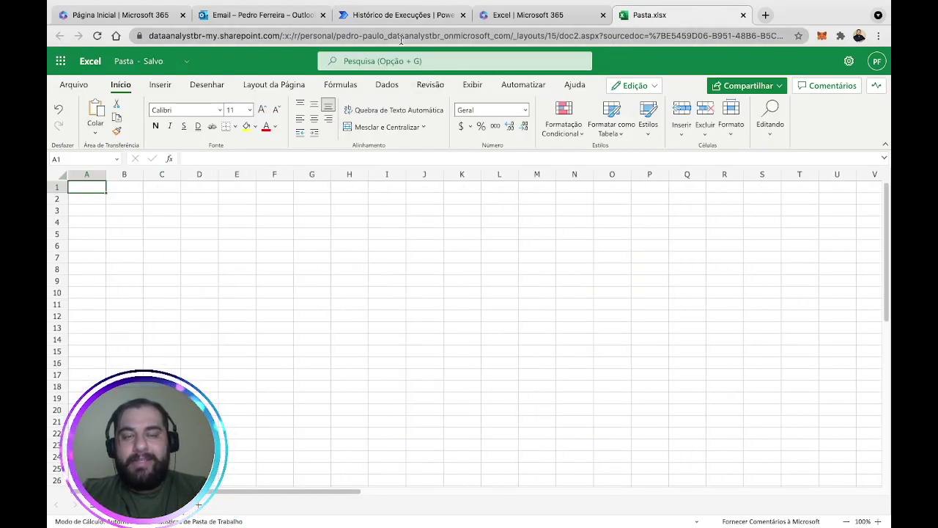
pyautogui.click(434, 16)
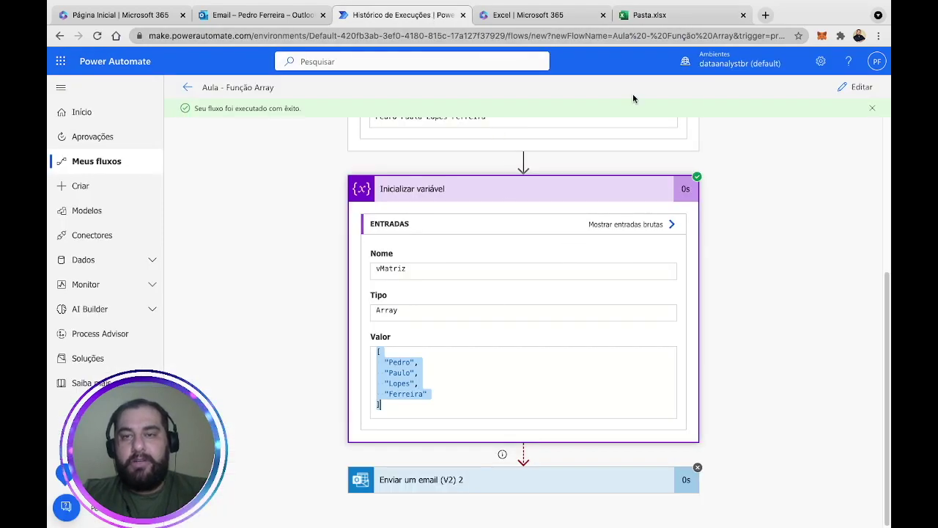
pyautogui.click(409, 372)
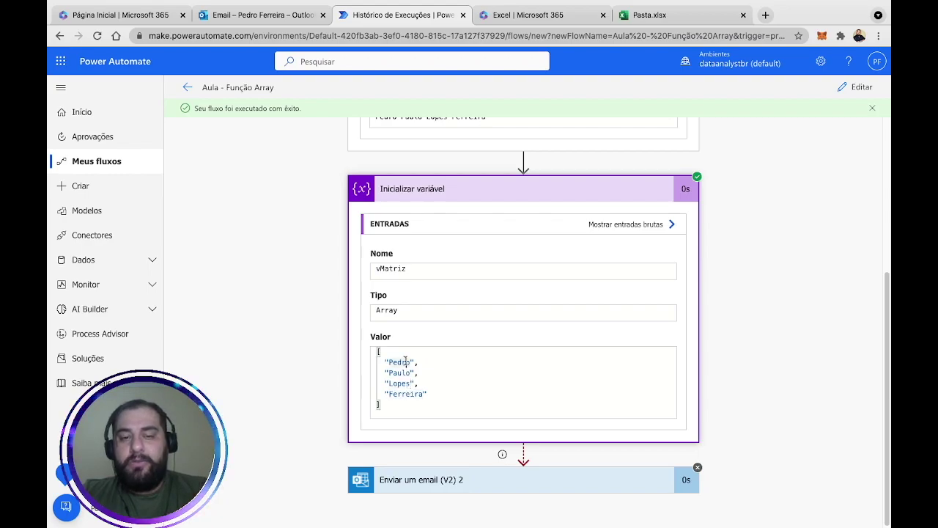
pyautogui.click(654, 15)
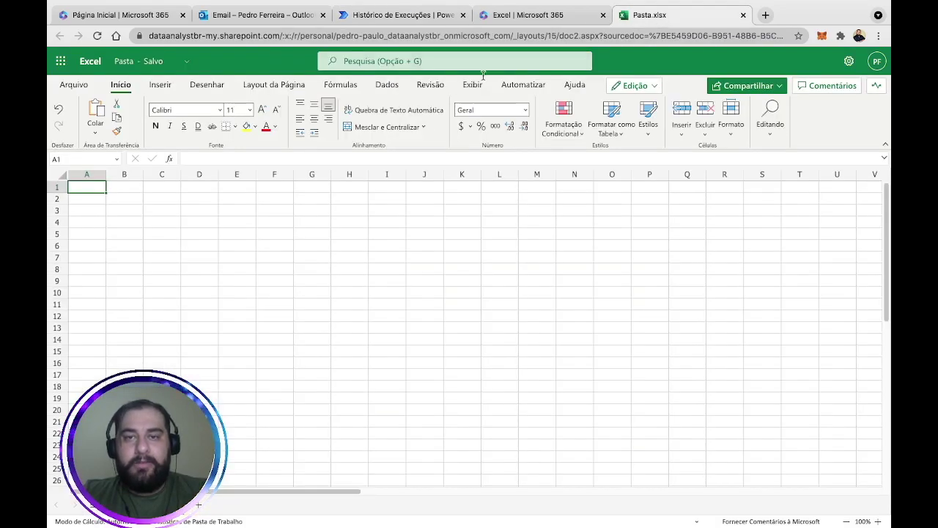
pyautogui.click(120, 200)
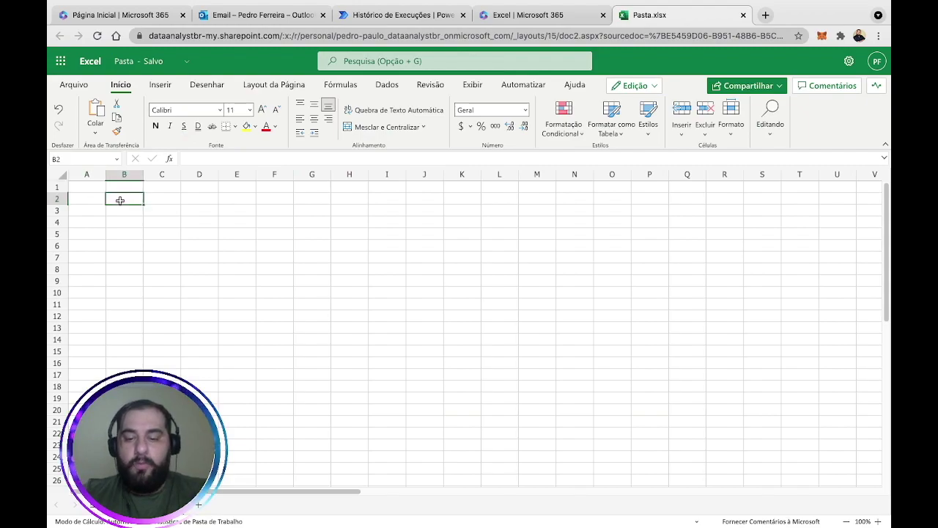
pyautogui.press('Return')
pyautogui.press('Return')
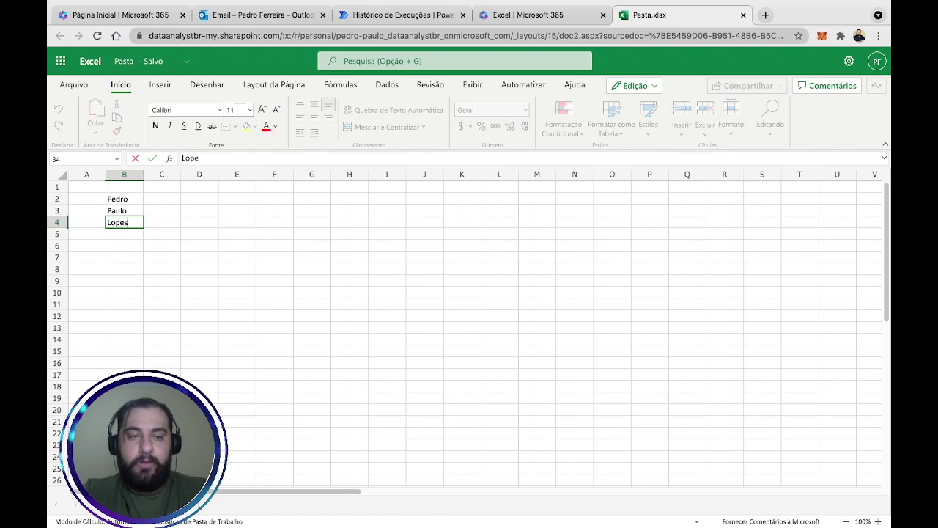
pyautogui.press('Return')
pyautogui.click(124, 222)
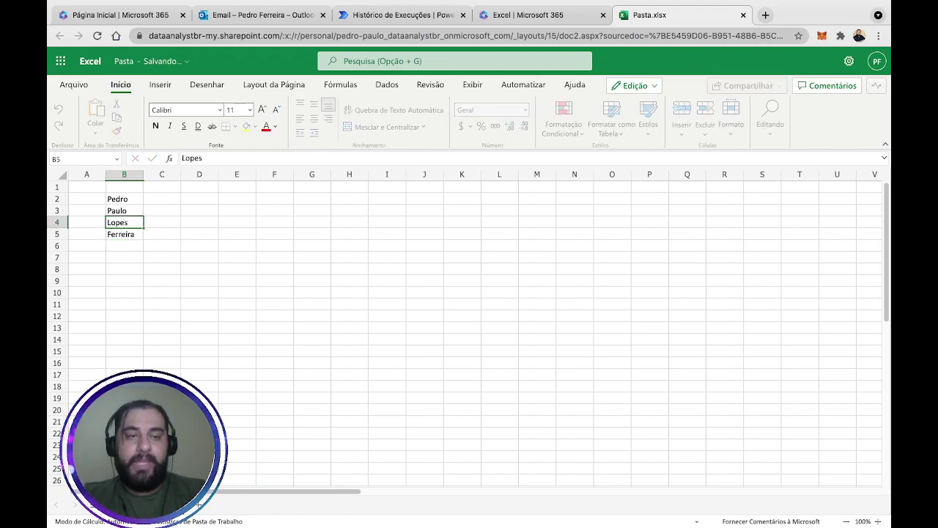
# Add the headers Coluna in B1 and Objeto in A1.
pyautogui.press('Up')
pyautogui.press('Up')
pyautogui.press('Left')
pyautogui.press('Up')
pyautogui.press('Right')
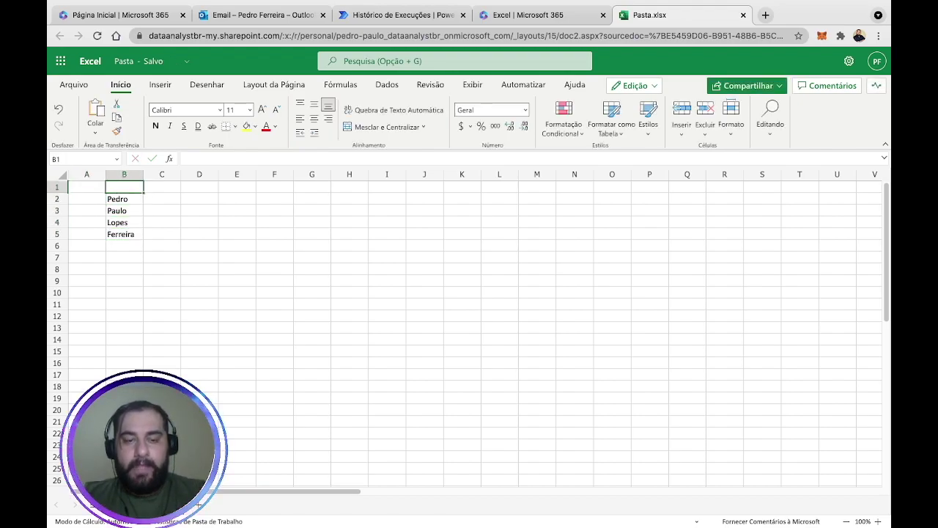
pyautogui.write('Coluna')
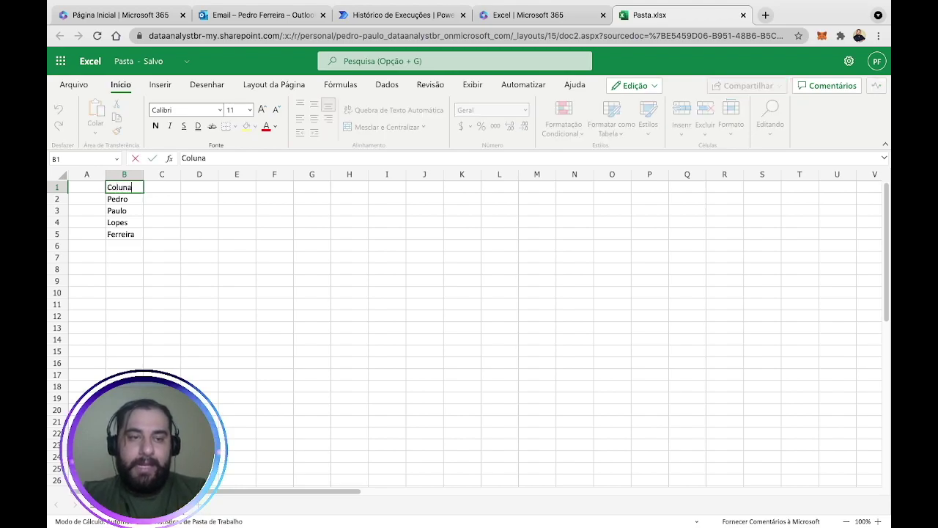
pyautogui.press('Left')
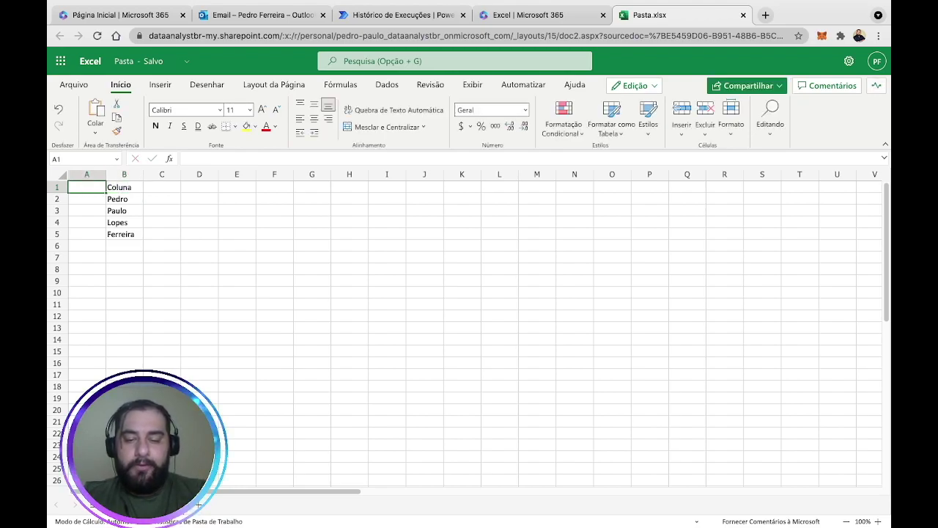
pyautogui.write('Objeto')
pyautogui.press('Return')
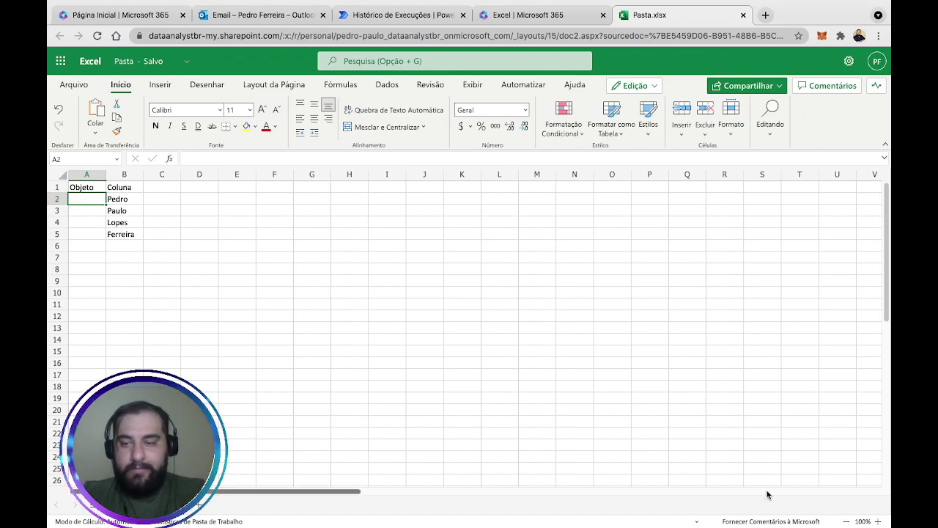
# Zoom in and enter the indexes 0, 1, 2, 3 in cells A2 to A5.
pyautogui.click(877, 521)
pyautogui.click(877, 521)
pyautogui.click(877, 521)
pyautogui.click(877, 521)
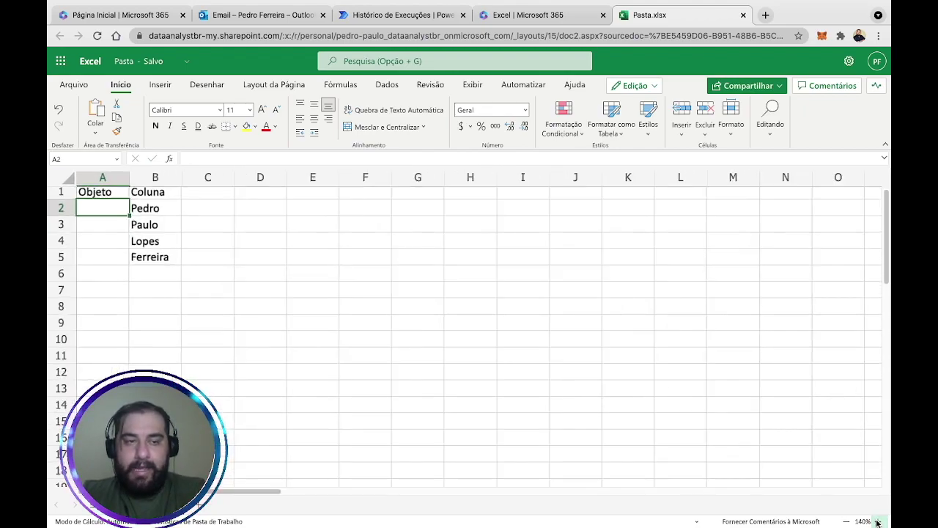
pyautogui.click(877, 521)
pyautogui.scroll(-1, 234, 281)
pyautogui.scroll(2, 234, 281)
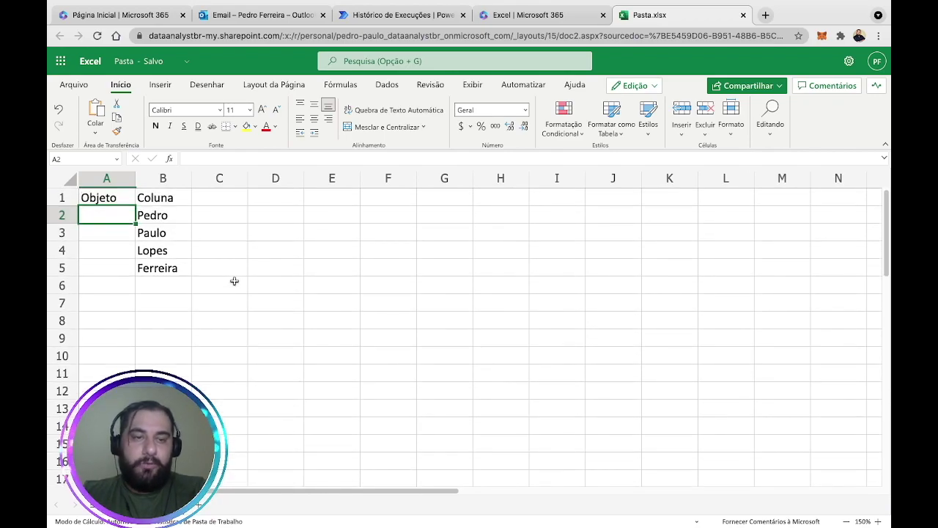
pyautogui.moveTo(125, 213); pyautogui.dragTo(150, 212)
pyautogui.click(120, 213)
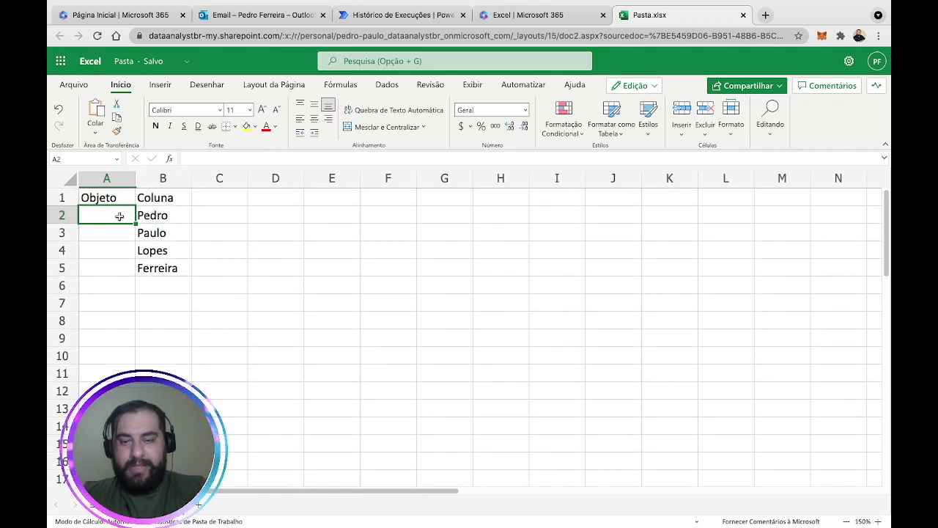
pyautogui.write('0')
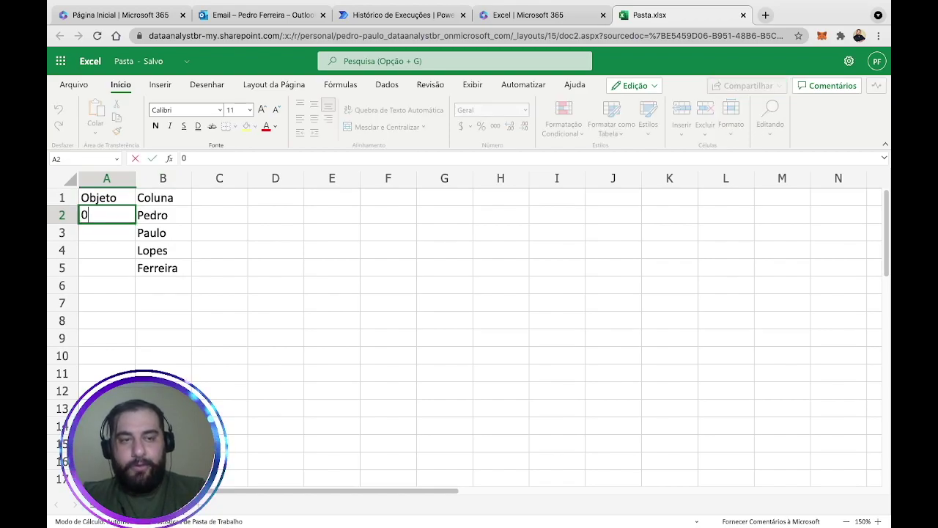
pyautogui.press('Return')
pyautogui.click(106, 215)
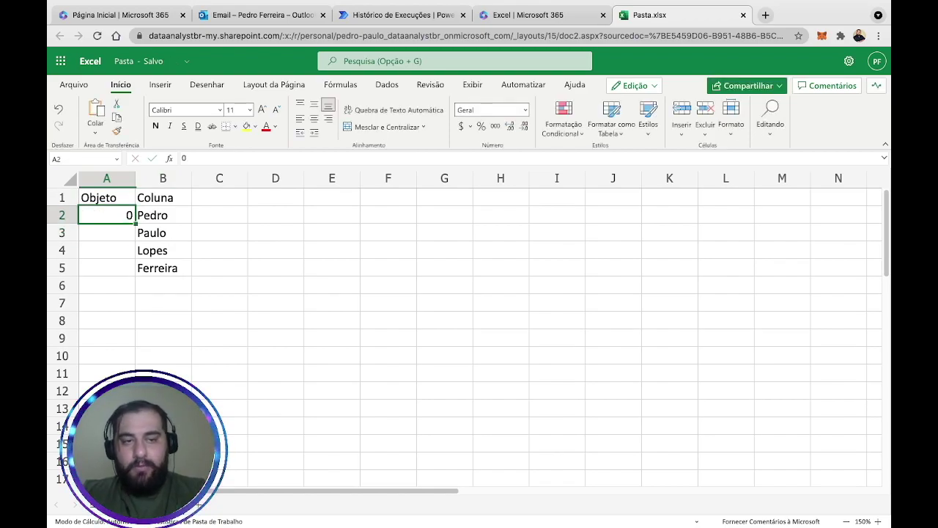
pyautogui.click(106, 233)
pyautogui.write('1')
pyautogui.press('Return')
pyautogui.write('2')
pyautogui.press('Return')
pyautogui.write('3')
pyautogui.press('Return')
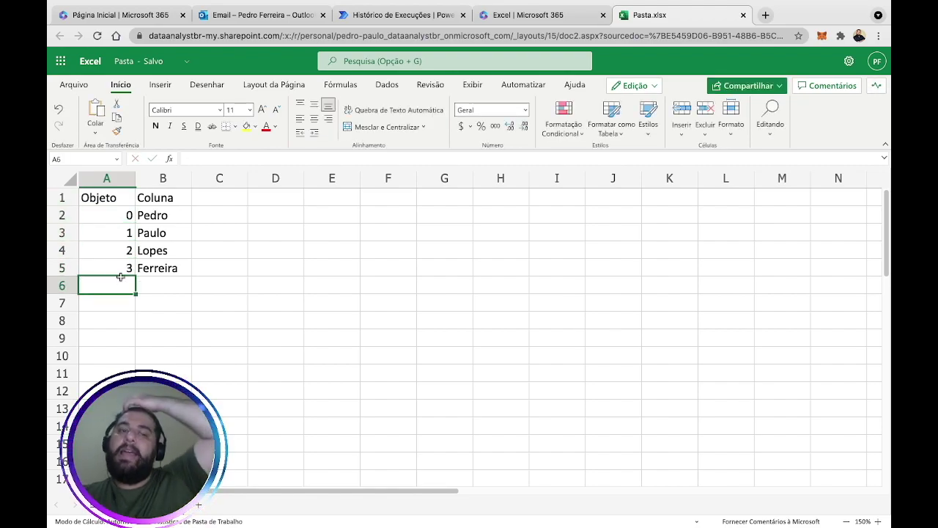
# Highlight the Objeto and Coluna table, then return to the flow's run history.
pyautogui.moveTo(109, 214); pyautogui.dragTo(137, 214)
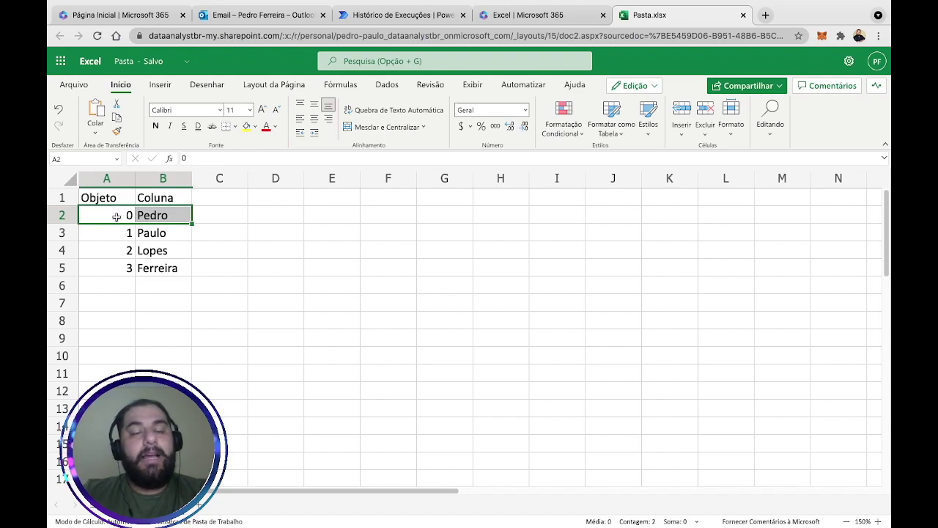
pyautogui.click(127, 214)
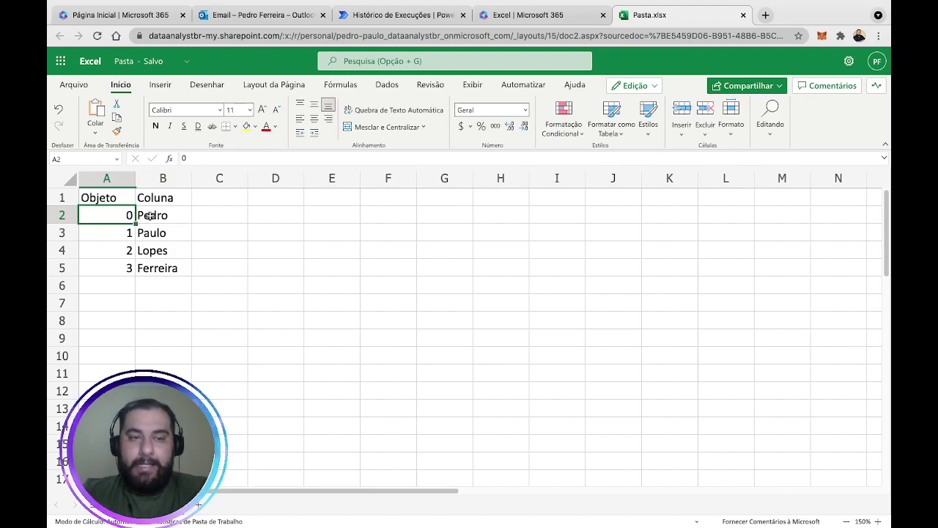
pyautogui.click(108, 197)
pyautogui.moveTo(109, 198); pyautogui.dragTo(159, 282)
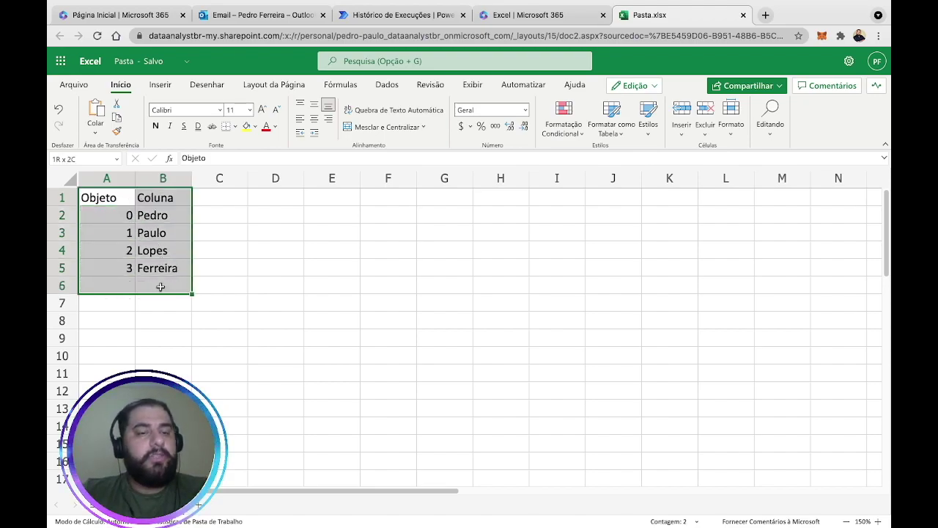
pyautogui.click(162, 269)
pyautogui.moveTo(118, 195)
pyautogui.mouseDown()
pyautogui.moveTo(148, 201)
pyautogui.moveTo(145, 266)
pyautogui.mouseUp()
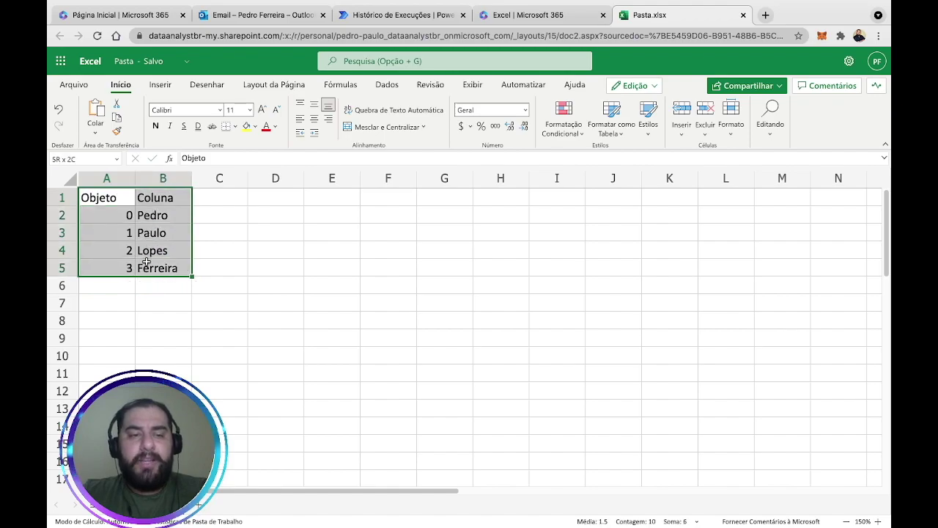
pyautogui.click(121, 315)
pyautogui.click(126, 214)
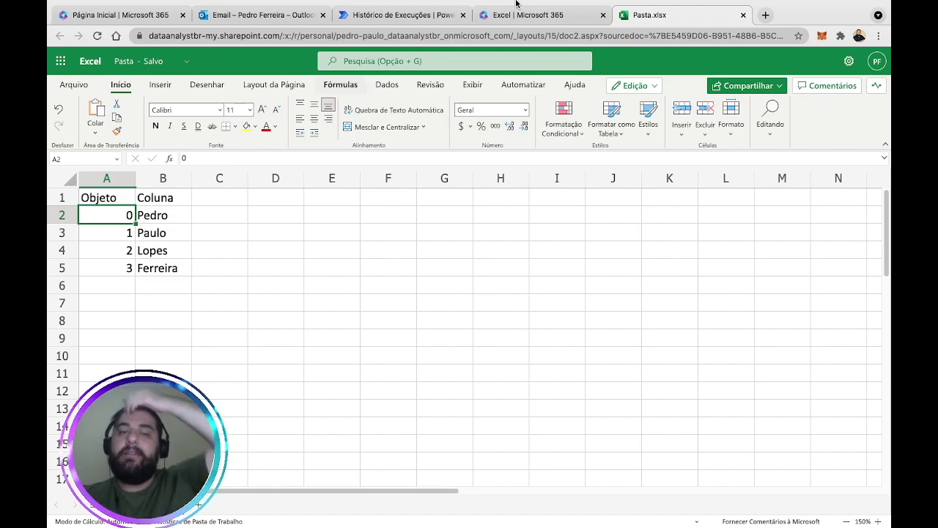
pyautogui.click(410, 15)
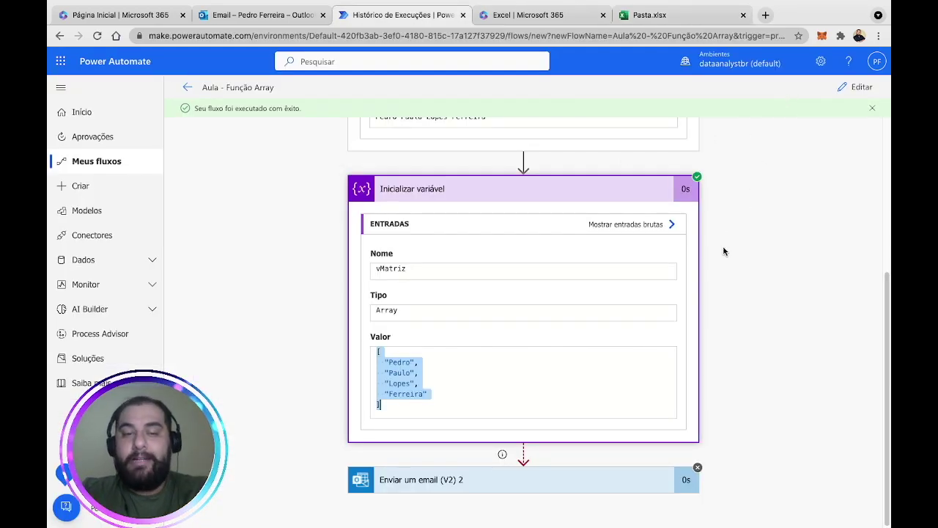
# Switch the flow to edit mode and insert a new action below the vMatriz step.
pyautogui.scroll(1, 760, 212)
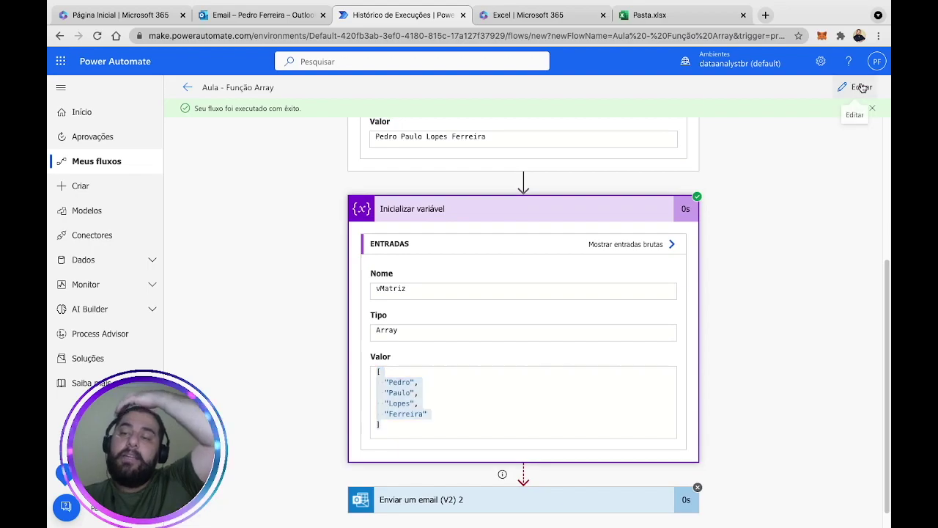
pyautogui.click(862, 87)
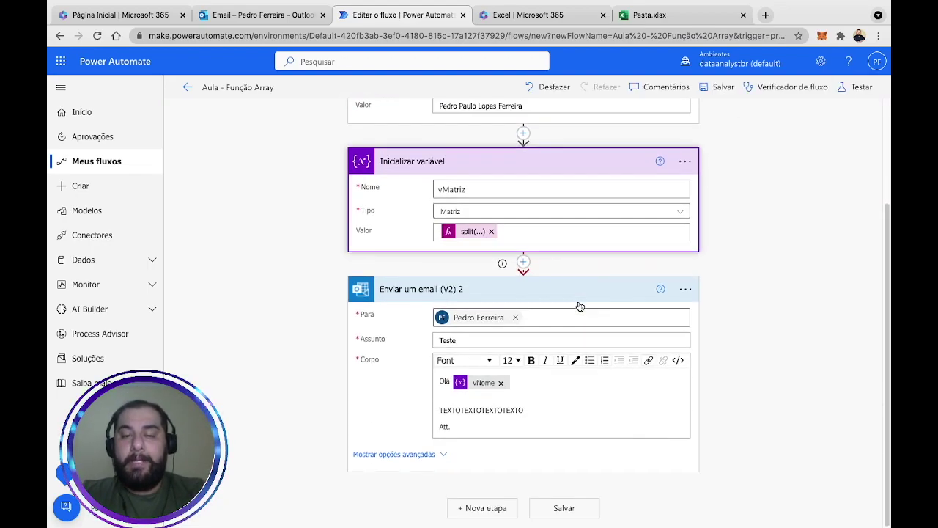
pyautogui.click(523, 262)
pyautogui.click(501, 280)
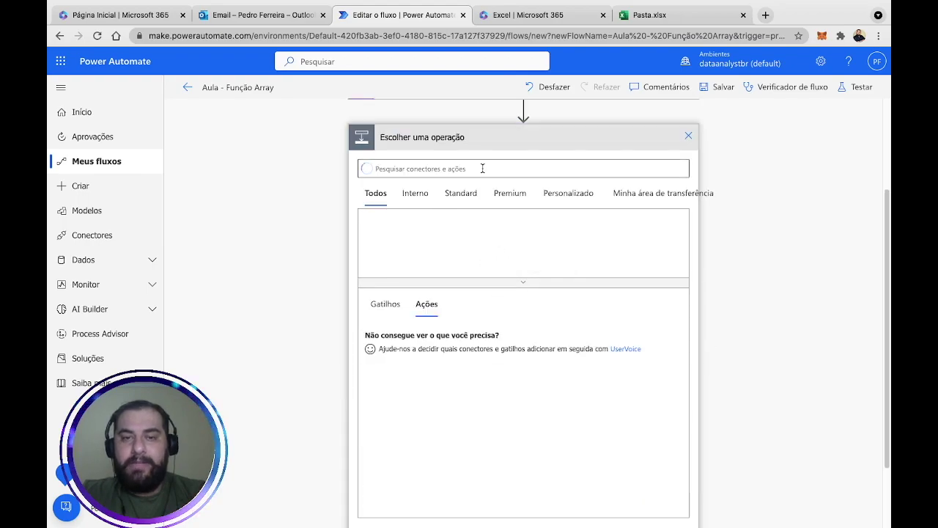
# Add an Inicializar variável step named vNomeFinal with type Cadeia de Caracteres.
pyautogui.click(482, 168)
pyautogui.write('var')
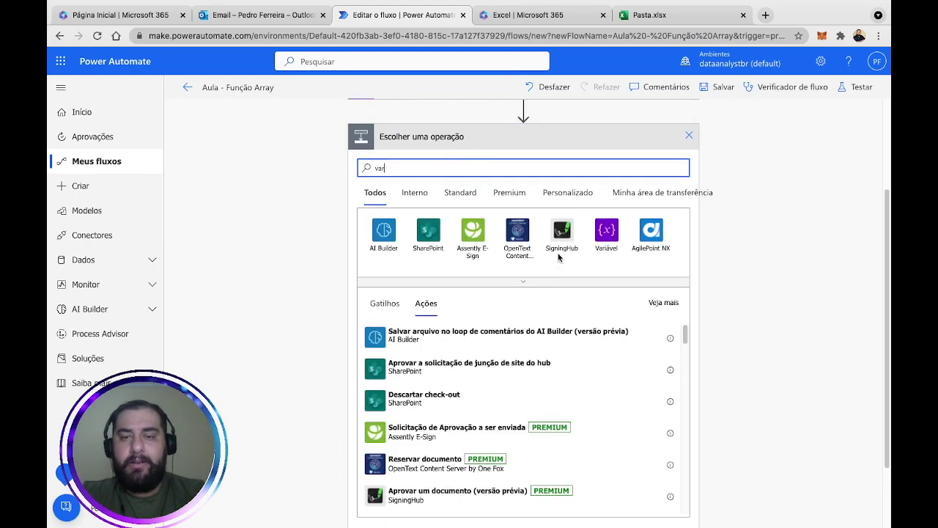
pyautogui.click(606, 230)
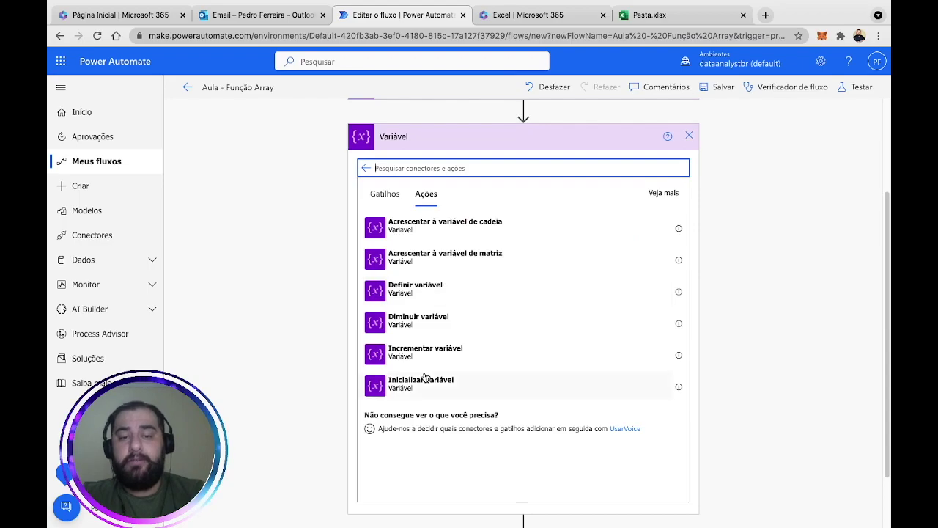
pyautogui.click(425, 383)
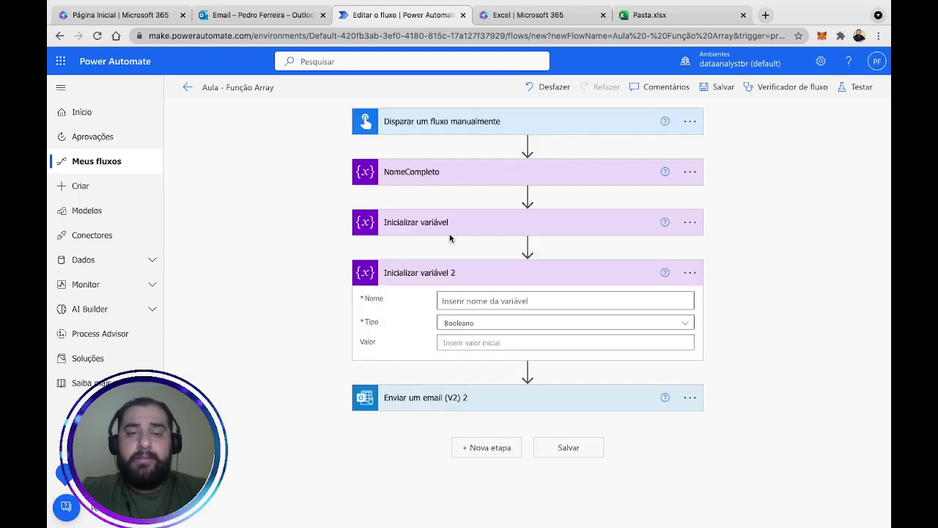
pyautogui.click(474, 307)
pyautogui.write('vNomeFinal')
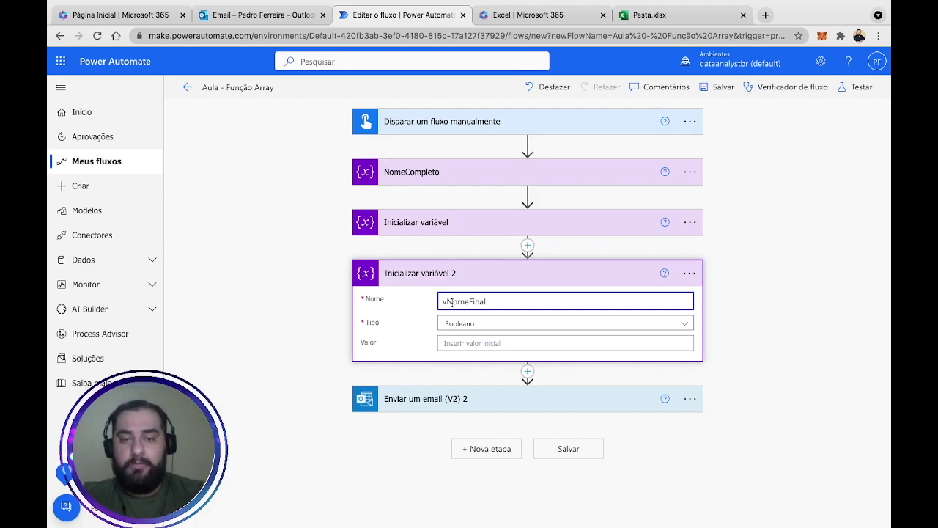
pyautogui.click(521, 323)
pyautogui.click(487, 410)
pyautogui.click(481, 342)
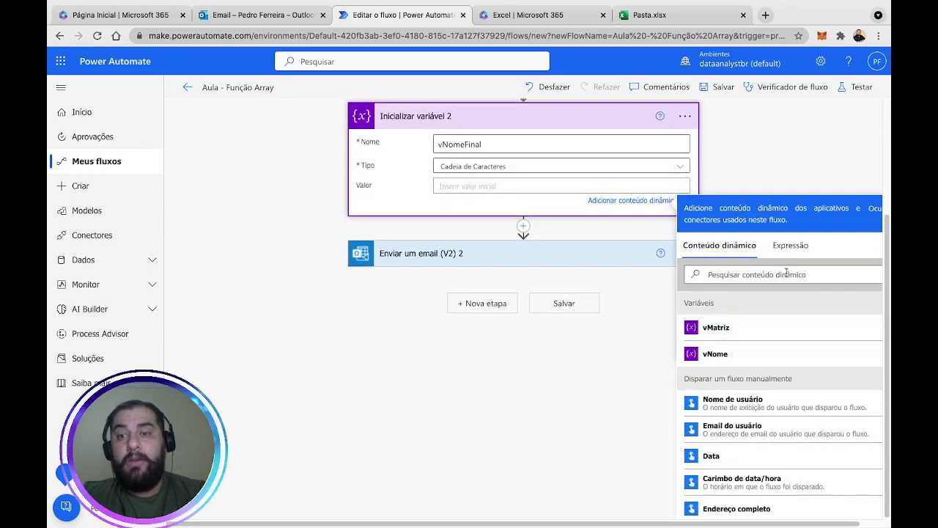
# Begin a variables(' expression for vNomeFinal's value, checking the vMatriz step's name.
pyautogui.click(790, 245)
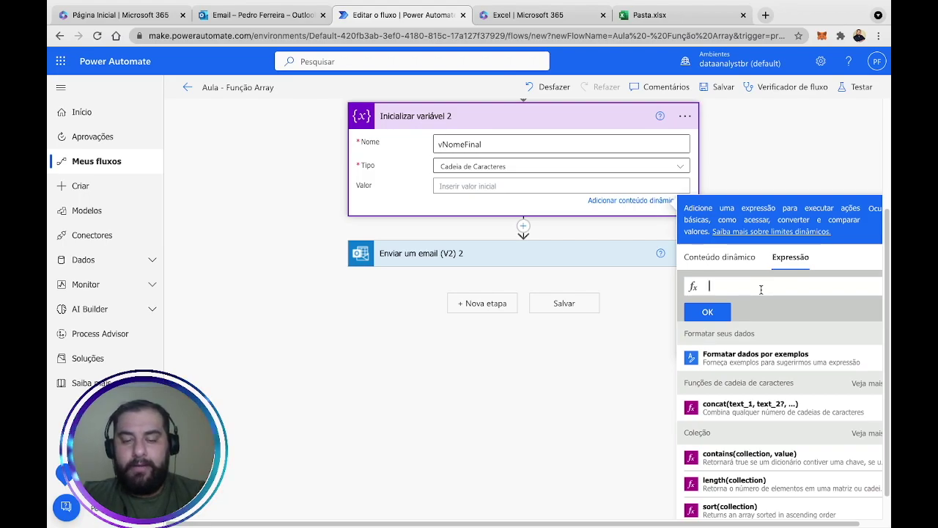
pyautogui.write('var')
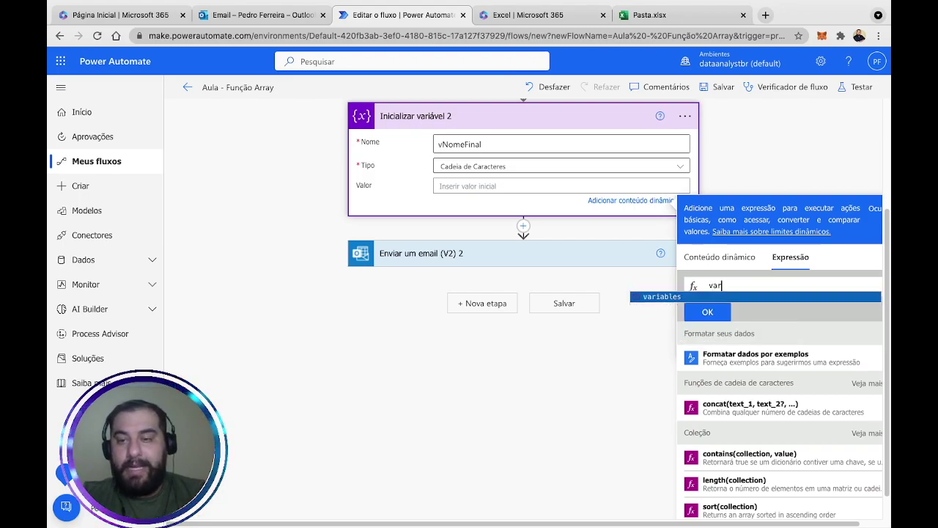
pyautogui.press('Return')
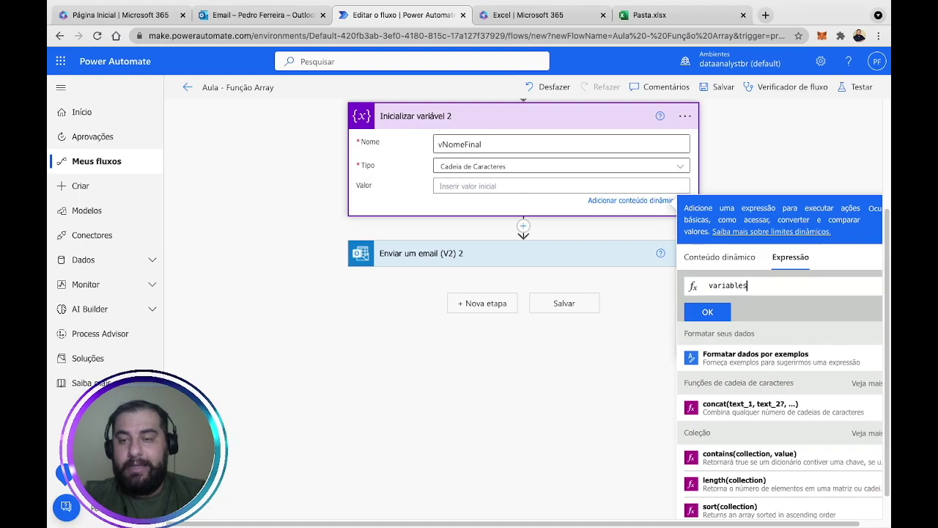
pyautogui.write('(')
pyautogui.scroll(-1, 485, 132)
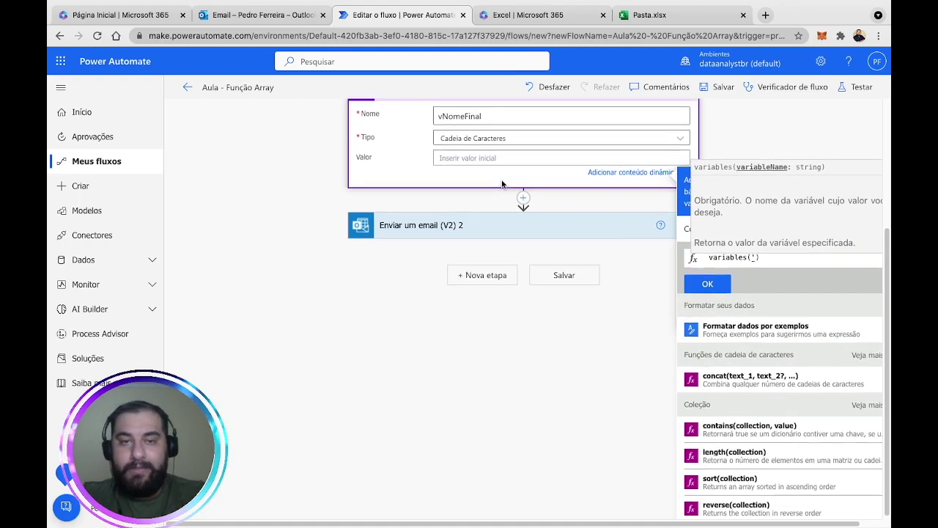
pyautogui.scroll(3, 485, 132)
pyautogui.write("'")
pyautogui.click(485, 131)
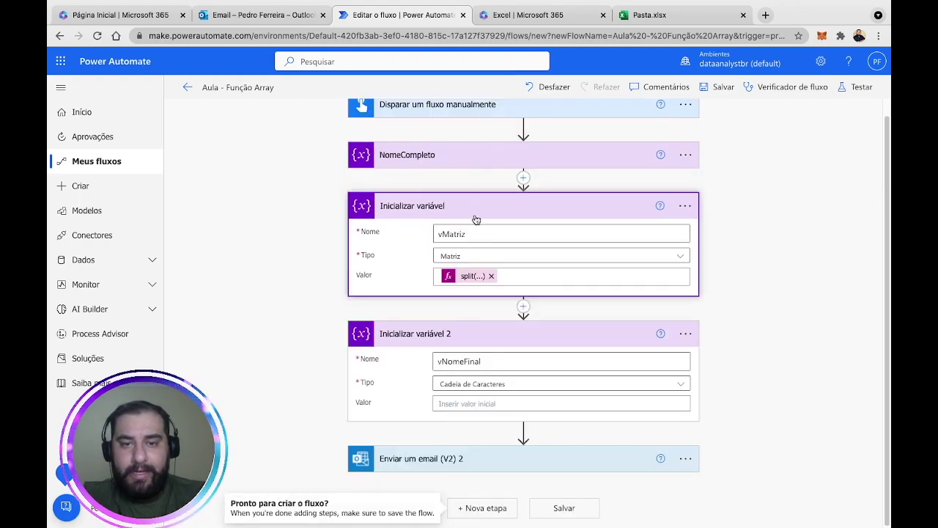
pyautogui.click(496, 404)
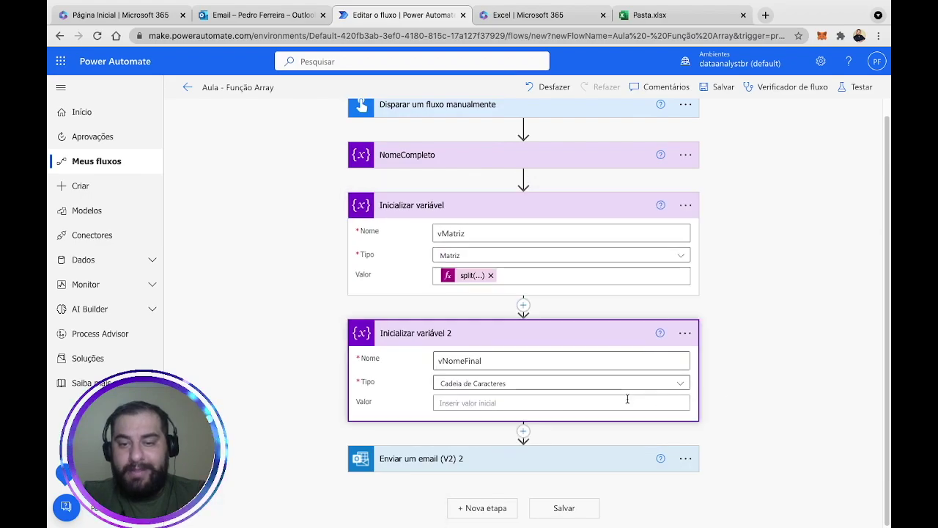
# Write the expression variables('vMatriz')?[ in vNomeFinal's value.
pyautogui.click(790, 251)
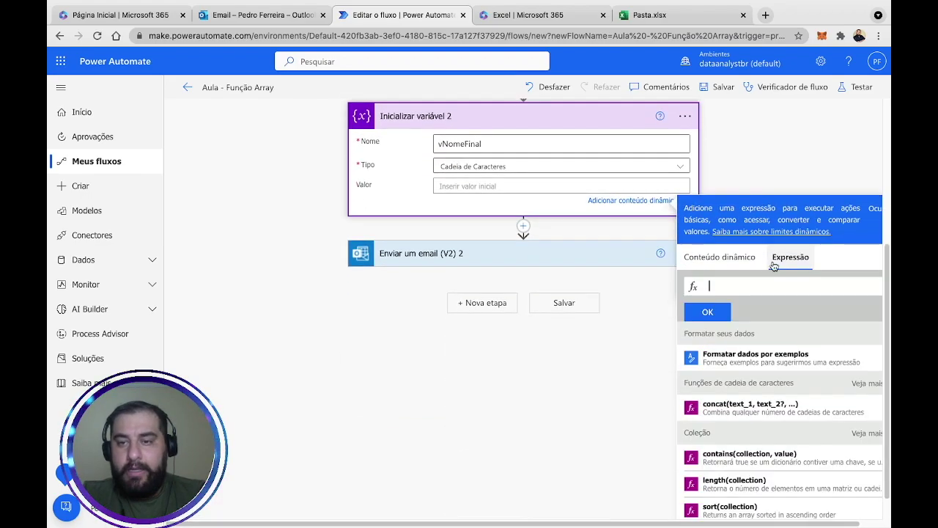
pyautogui.write('var')
pyautogui.click(687, 297)
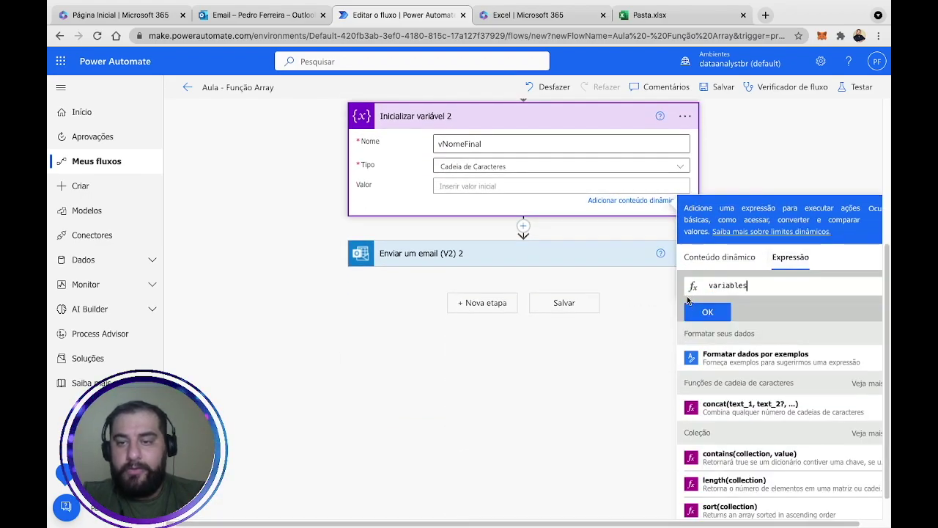
pyautogui.write("('")
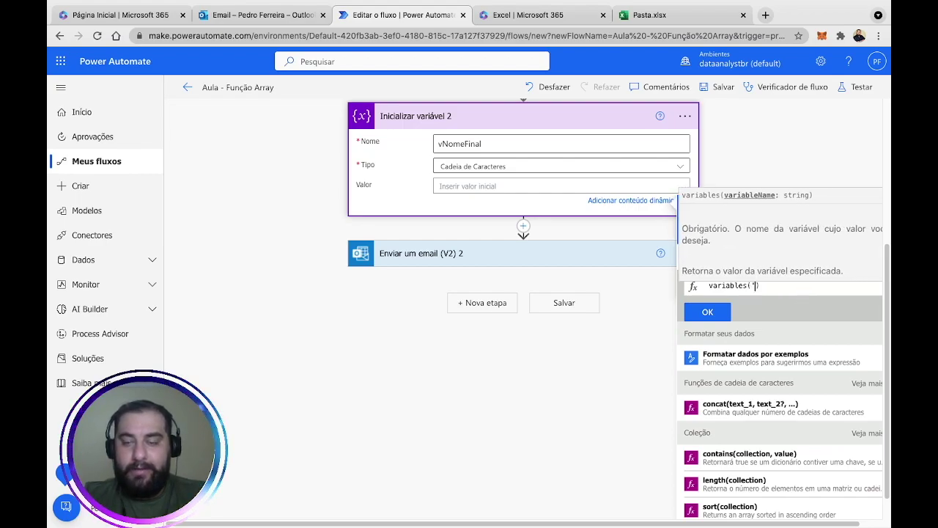
pyautogui.write('vMatriz')
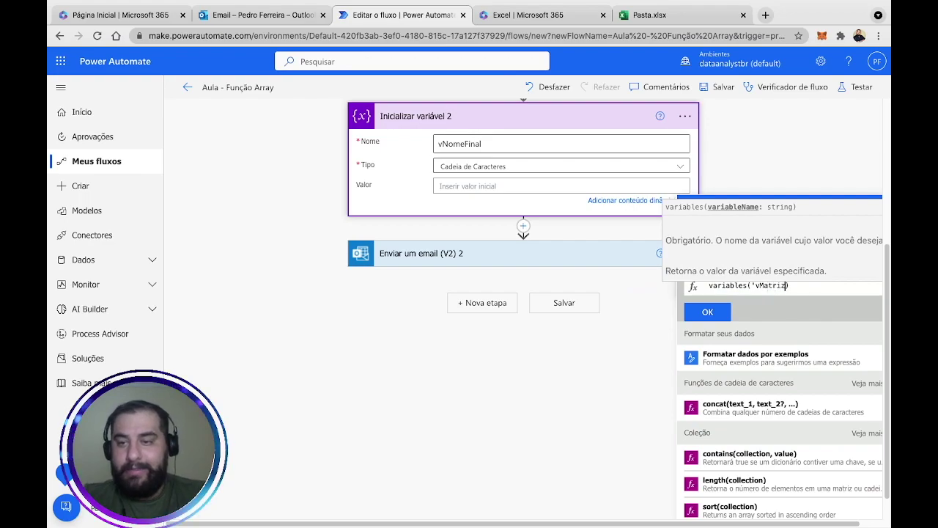
pyautogui.press('Left')
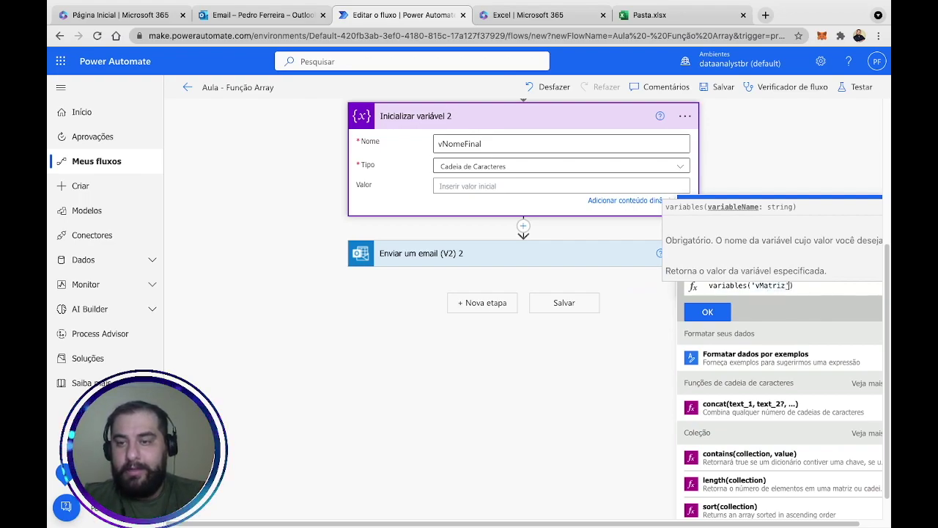
pyautogui.press('Right')
pyautogui.write('?[')
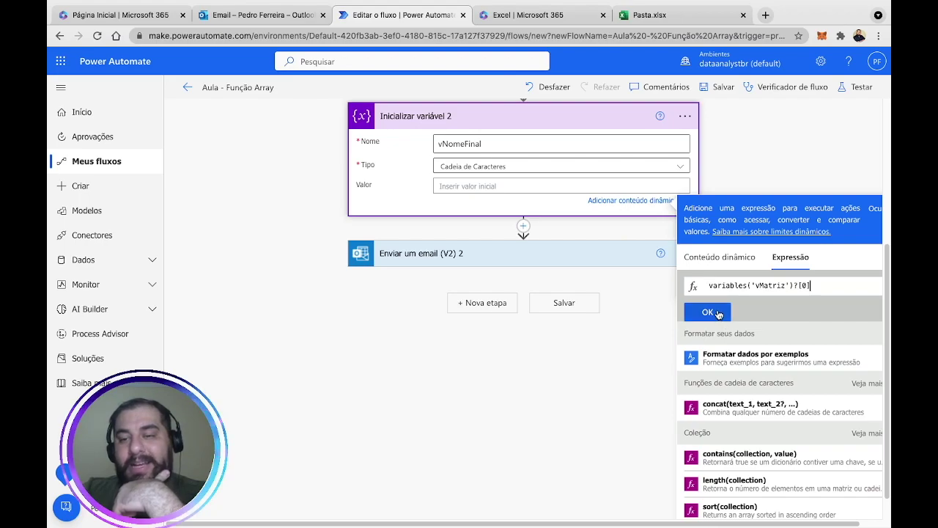
# Keep the existing data in Excel's replace prompt, then confirm variables('vMatriz')?[0] with OK.
pyautogui.click(652, 15)
pyautogui.moveTo(117, 220); pyautogui.dragTo(160, 218)
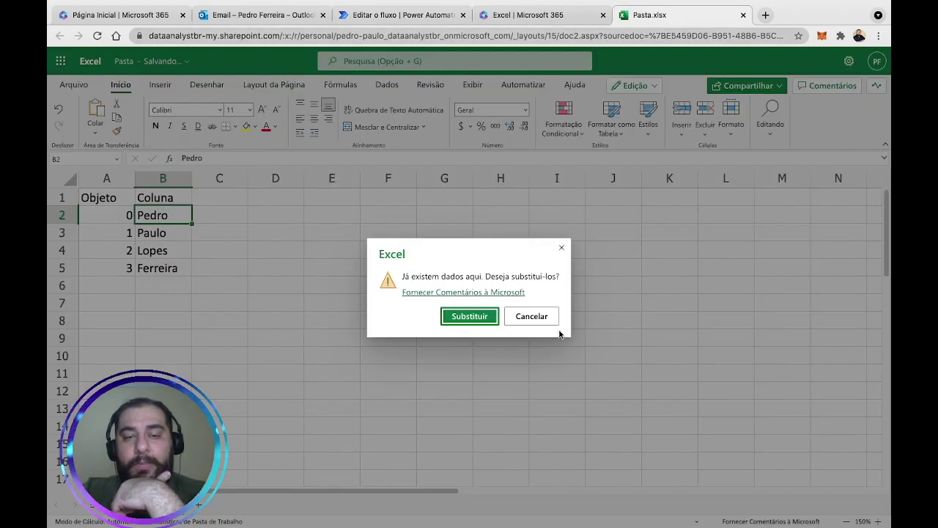
pyautogui.click(534, 316)
pyautogui.click(386, 15)
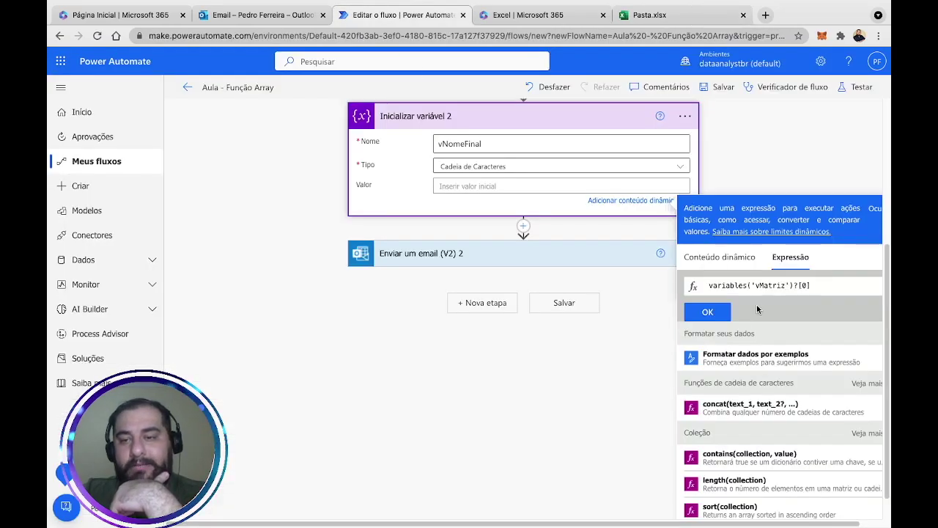
pyautogui.click(709, 312)
pyautogui.click(601, 233)
pyautogui.scroll(3, 519, 268)
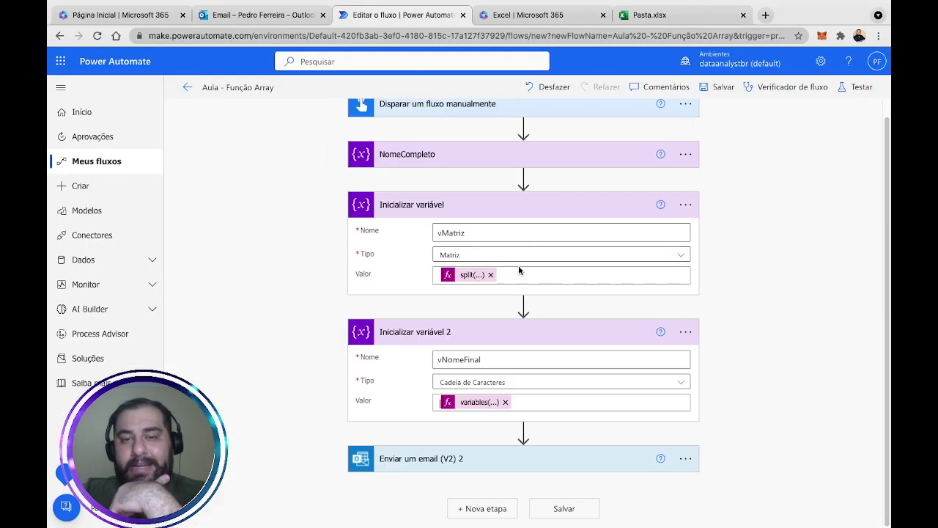
# Replace the old expression in the email body with vNomeFinal after Olá.
pyautogui.click(570, 458)
pyautogui.click(503, 384)
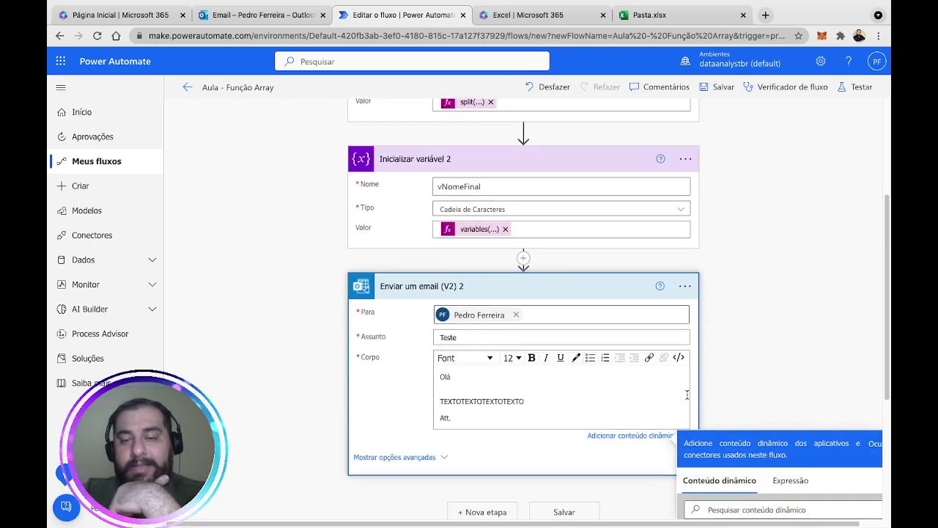
pyautogui.scroll(-3, 743, 391)
pyautogui.click(762, 334)
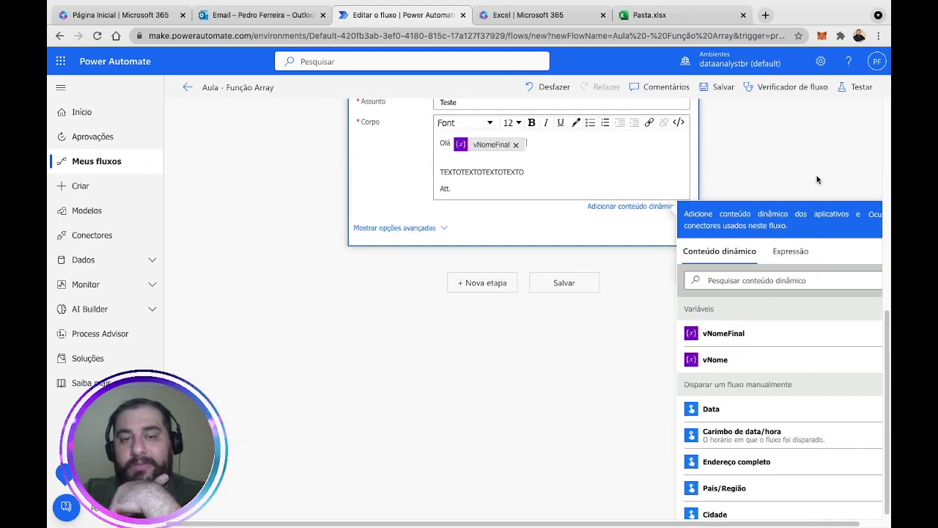
# Save and test the flow, then open the newest Teste email in Outlook.
pyautogui.click(858, 86)
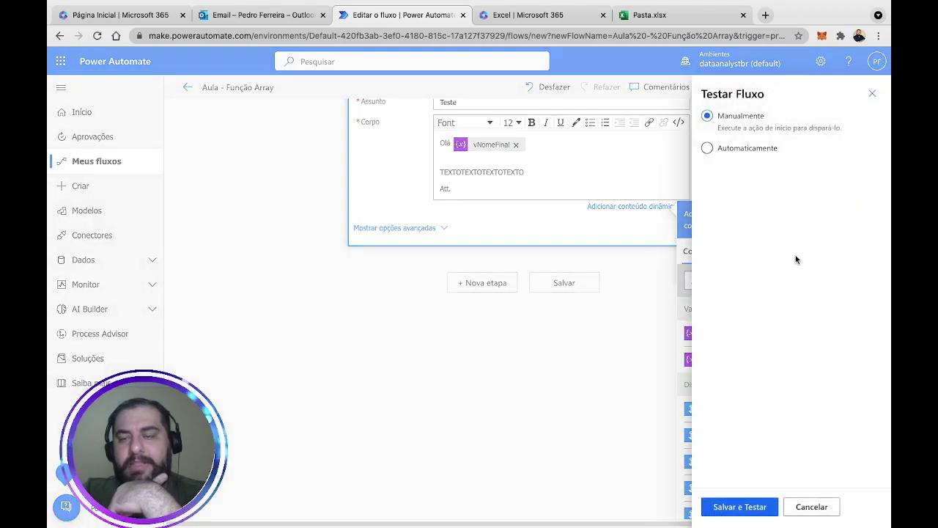
pyautogui.click(748, 506)
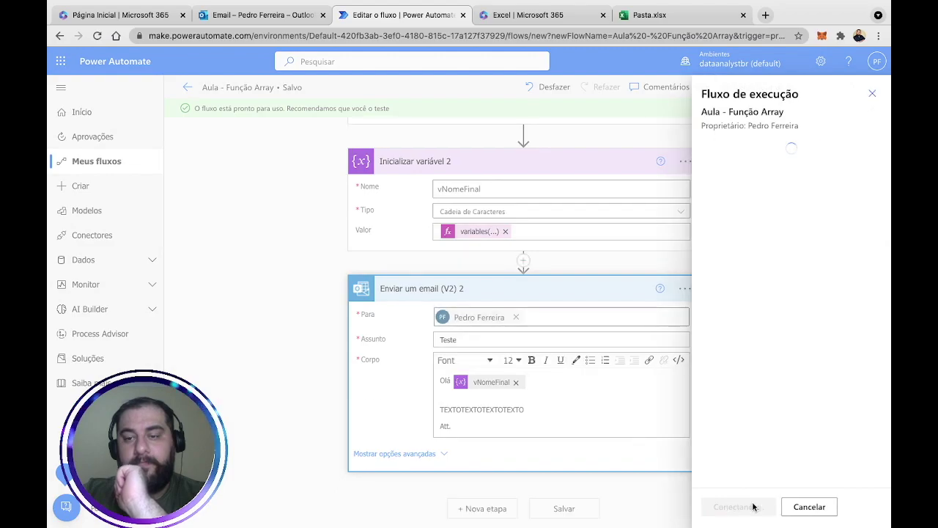
pyautogui.click(749, 507)
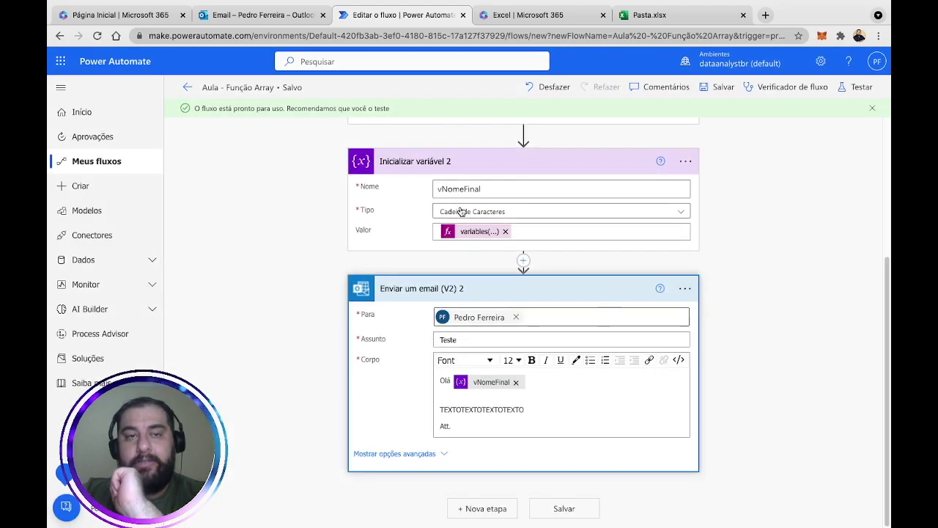
pyautogui.click(258, 14)
pyautogui.click(296, 175)
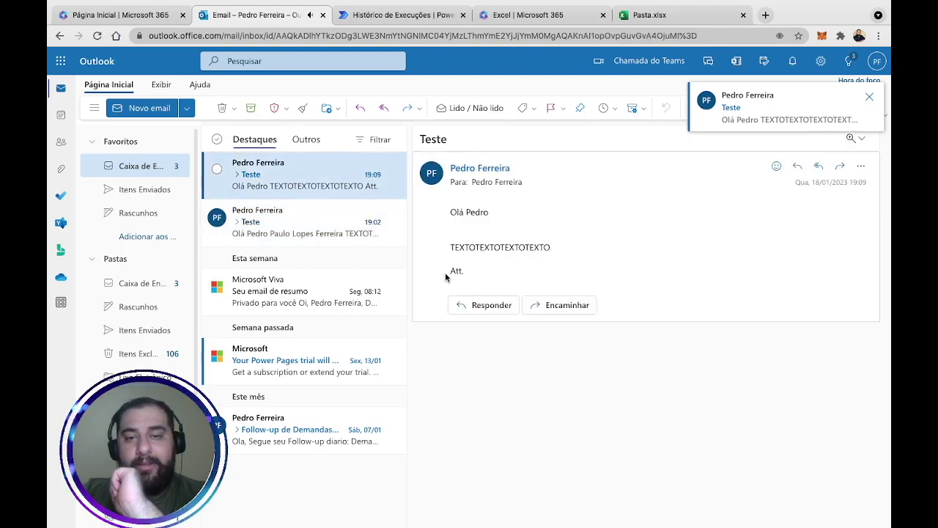
# Highlight the 'Olá Pedro' greeting in the received email, then switch to Pasta.xlsx.
pyautogui.moveTo(452, 211); pyautogui.dragTo(489, 215)
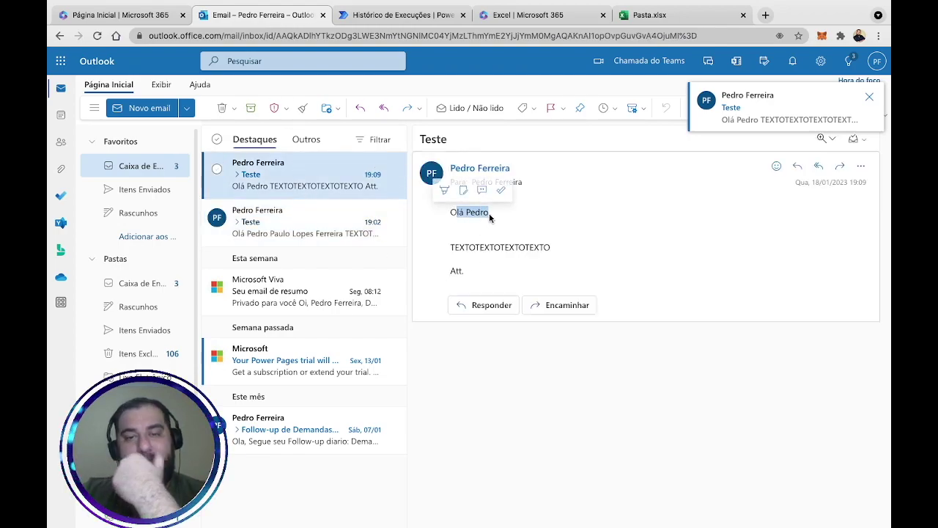
pyautogui.click(498, 230)
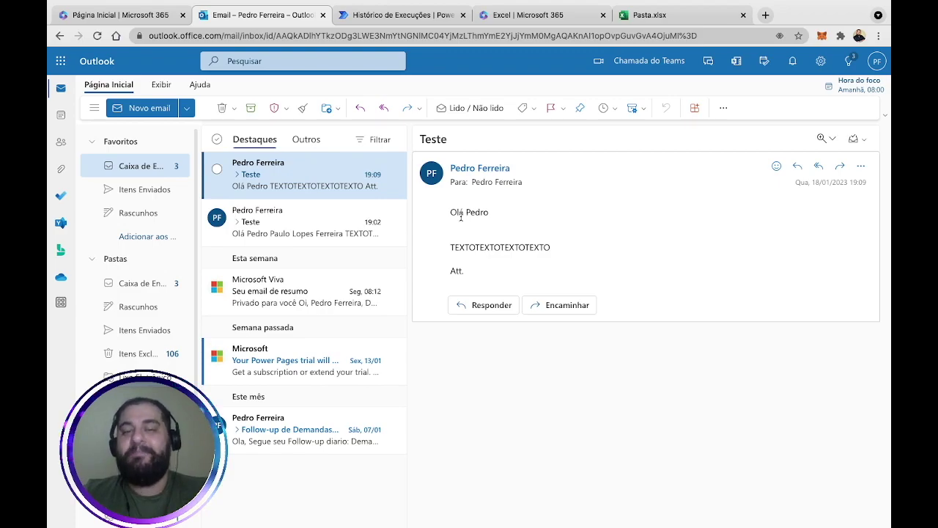
pyautogui.doubleClick(475, 213)
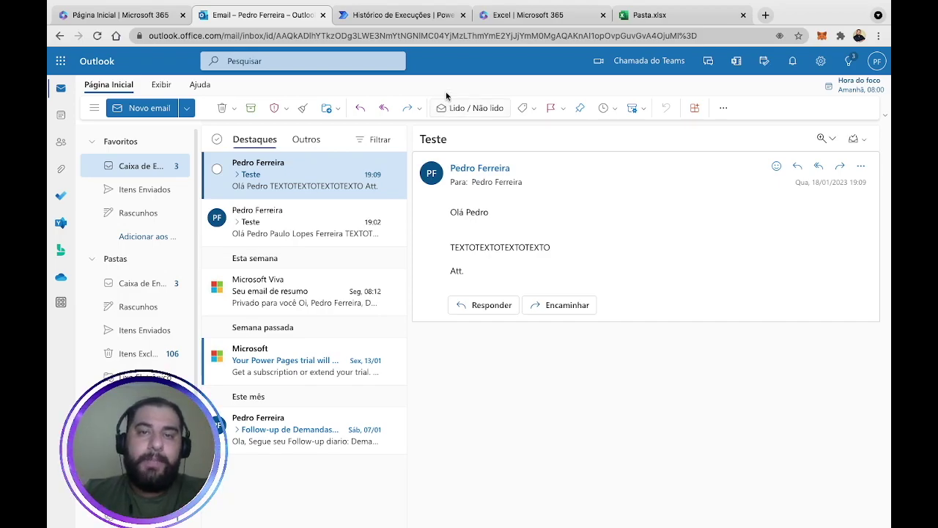
pyautogui.click(648, 15)
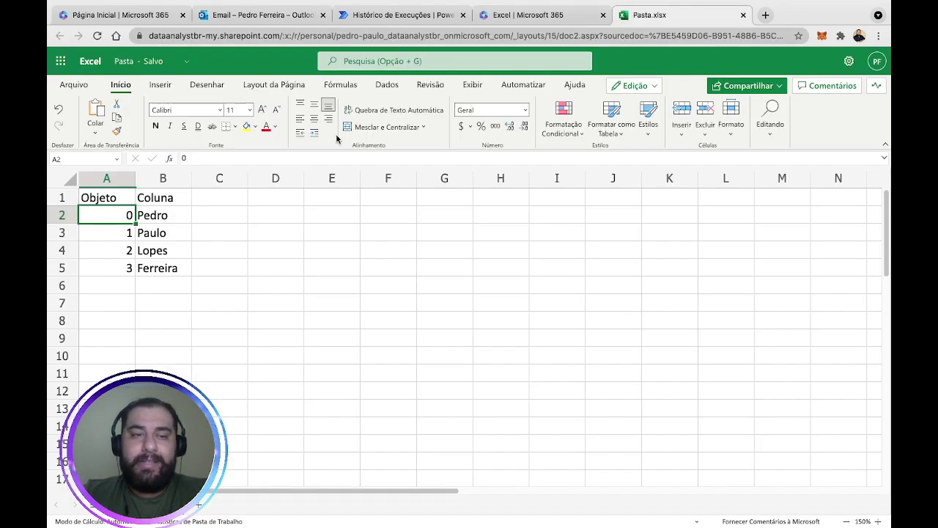
pyautogui.click(162, 271)
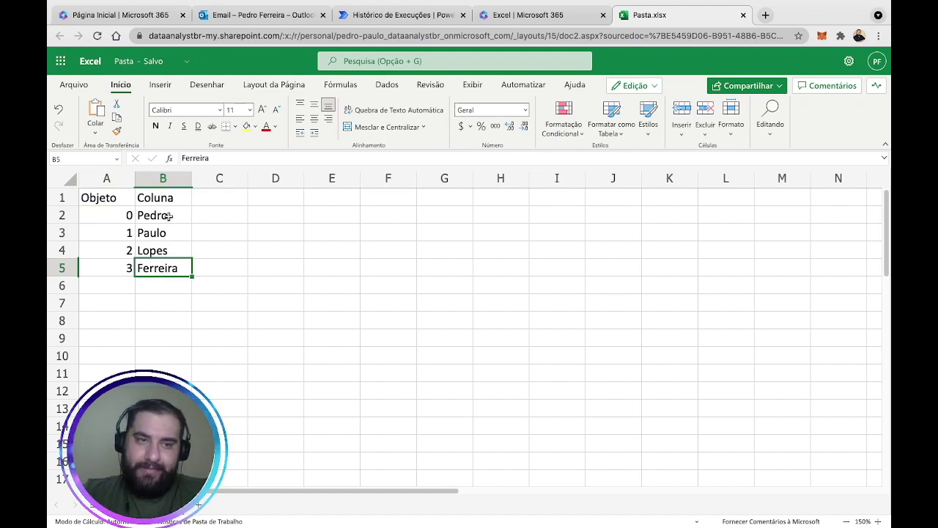
pyautogui.moveTo(120, 214); pyautogui.dragTo(173, 269)
pyautogui.click(173, 270)
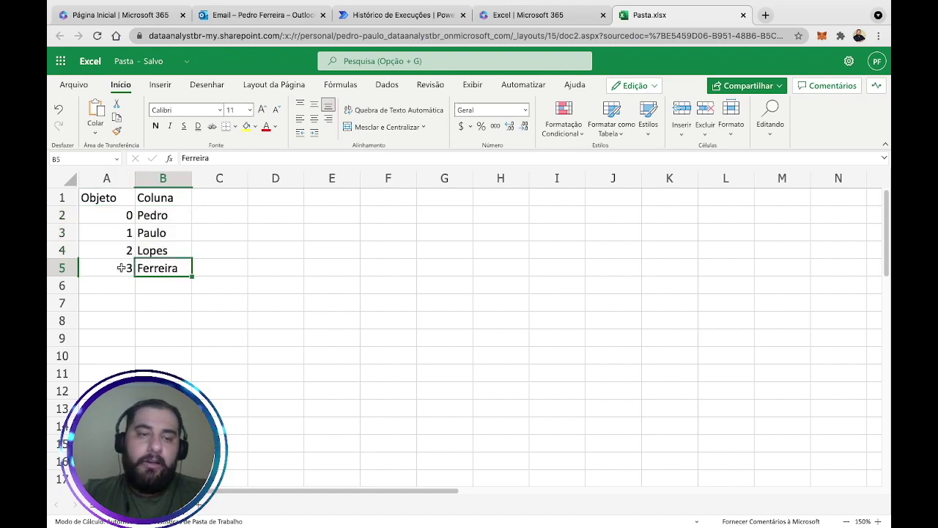
pyautogui.click(119, 268)
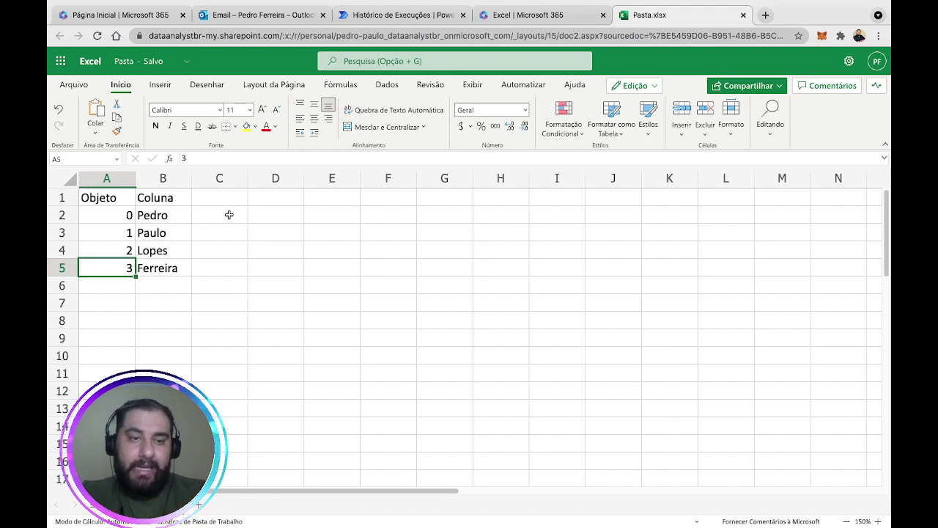
pyautogui.click(228, 215)
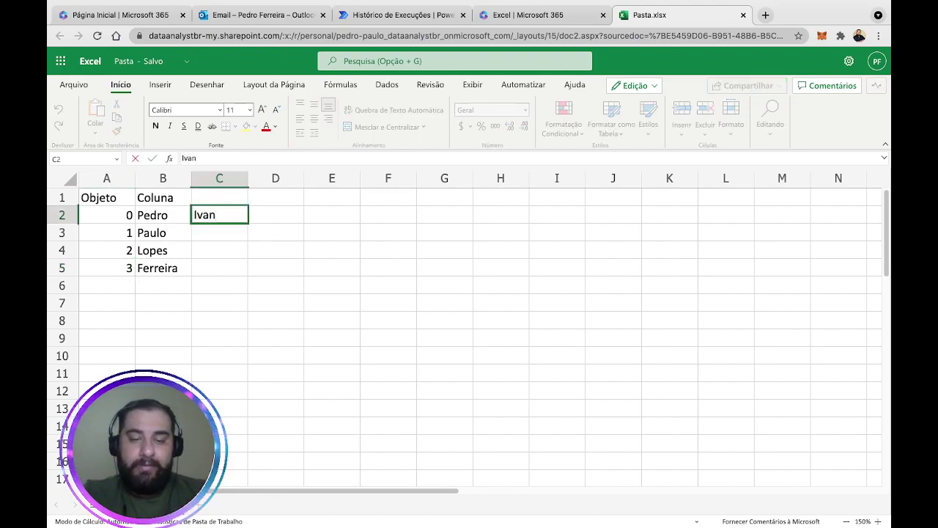
pyautogui.press('Return')
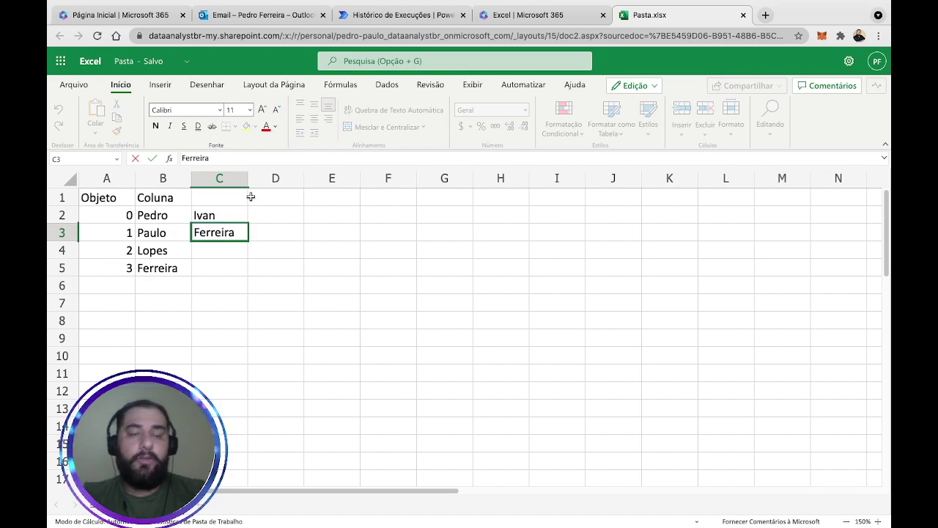
pyautogui.click(250, 320)
# Highlight the index cells in column A, then return to the Power Automate run view.
pyautogui.moveTo(129, 214); pyautogui.dragTo(130, 232)
pyautogui.click(130, 232)
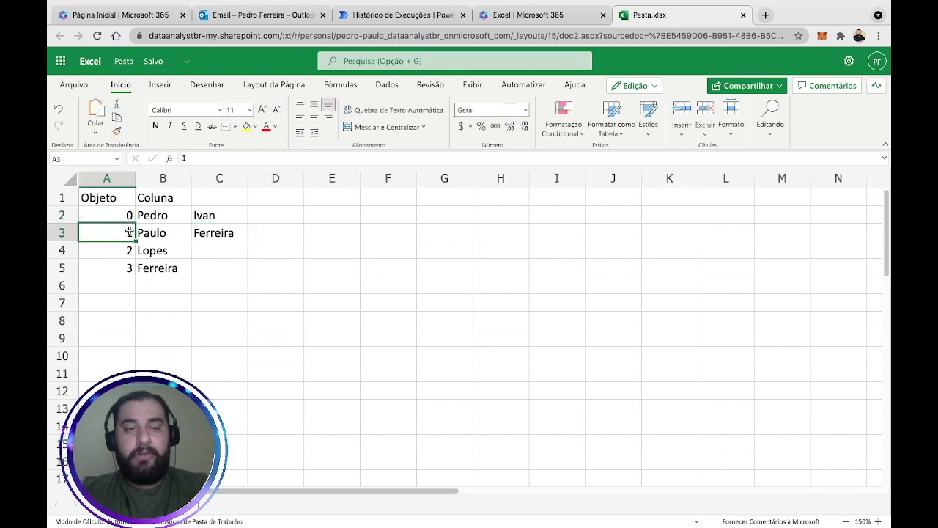
pyautogui.click(131, 270)
pyautogui.click(130, 233)
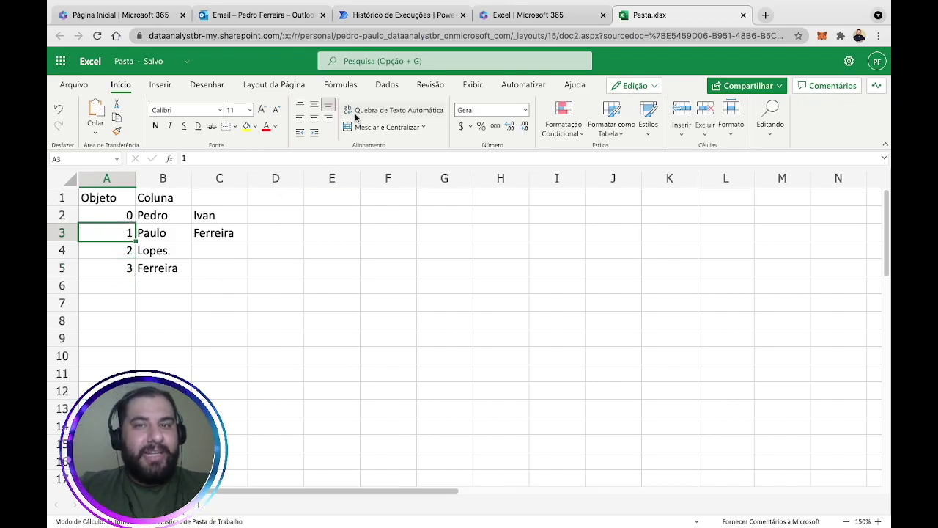
pyautogui.click(403, 15)
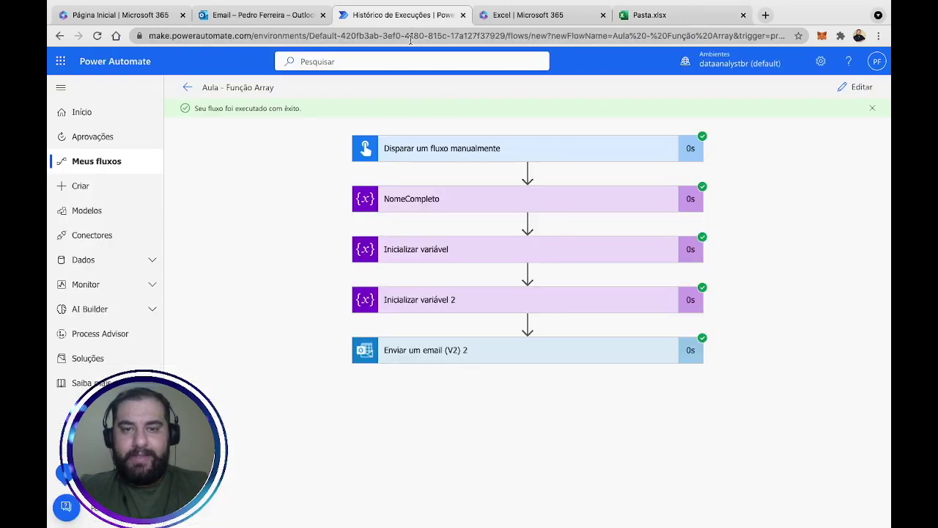
# Add a new Inicializar variável action after the vNomeFinal step.
pyautogui.click(854, 87)
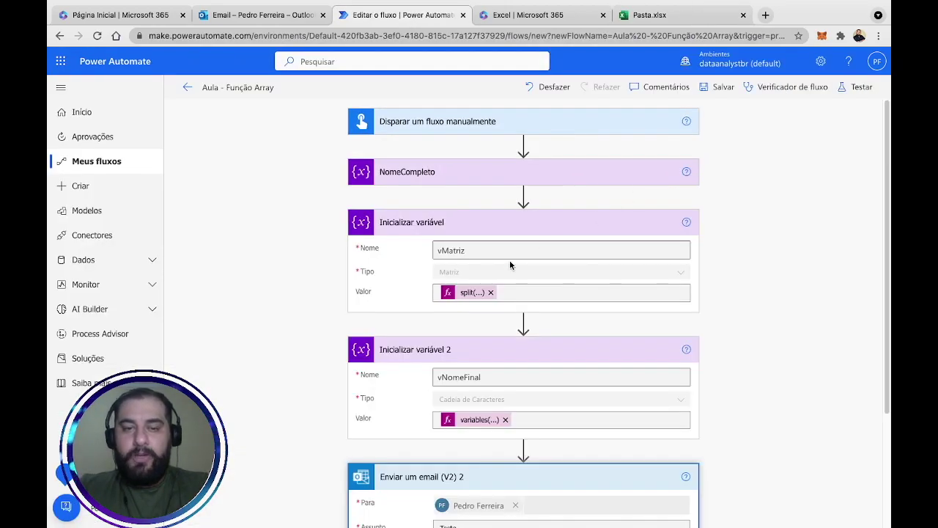
pyautogui.scroll(-3, 510, 262)
pyautogui.click(523, 262)
pyautogui.click(521, 287)
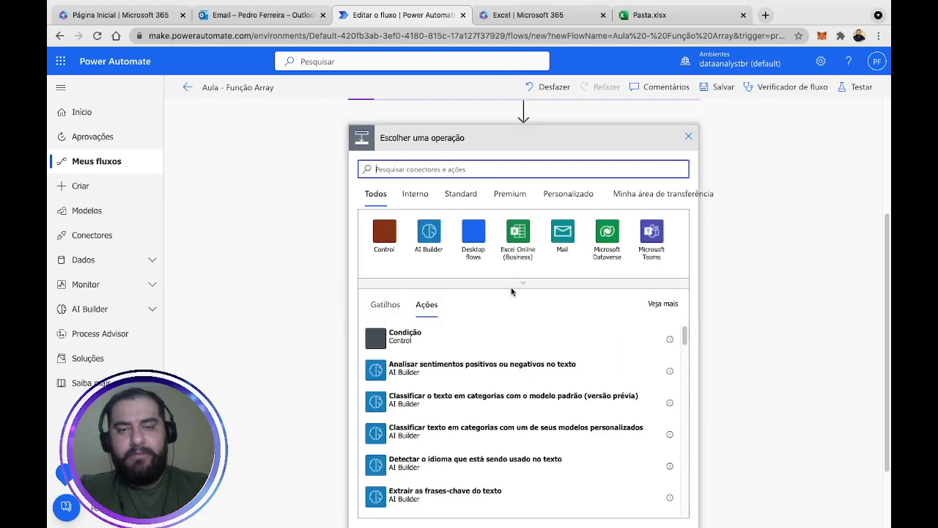
pyautogui.write('var')
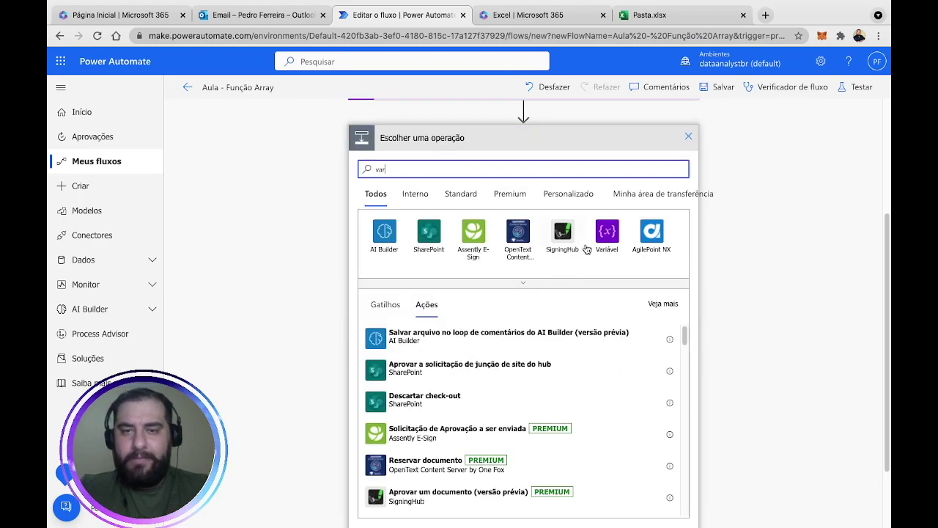
pyautogui.click(608, 228)
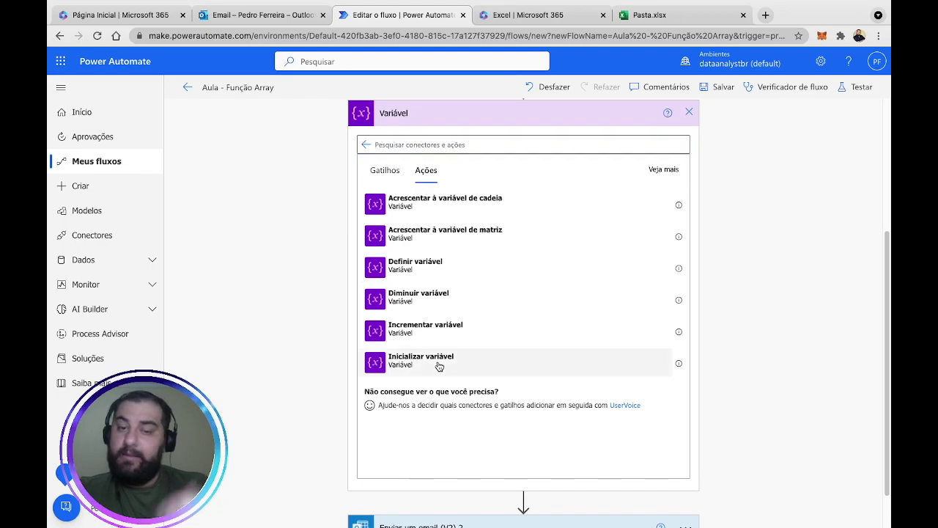
pyautogui.click(439, 365)
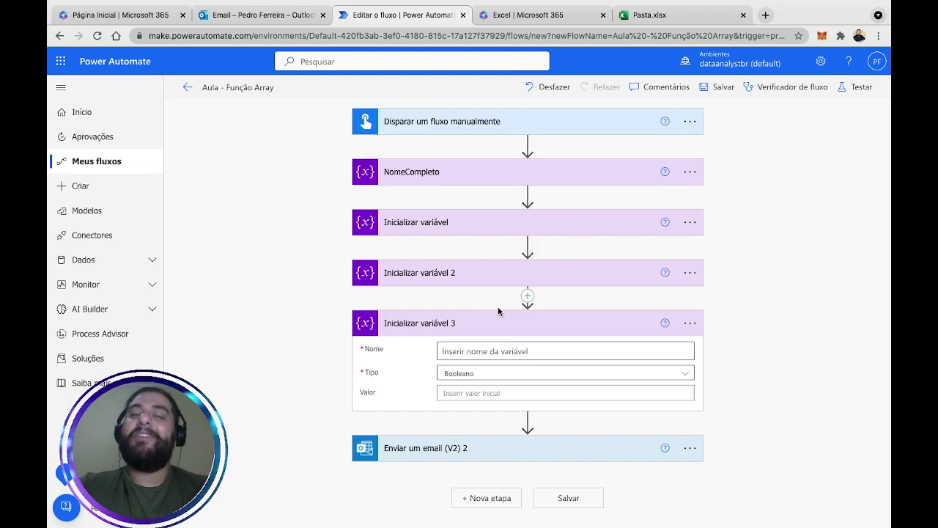
# Name the variable vSobrenome and set its type to Cadeia de Caracteres, leaving Valor empty.
pyautogui.click(576, 347)
pyautogui.write('V')
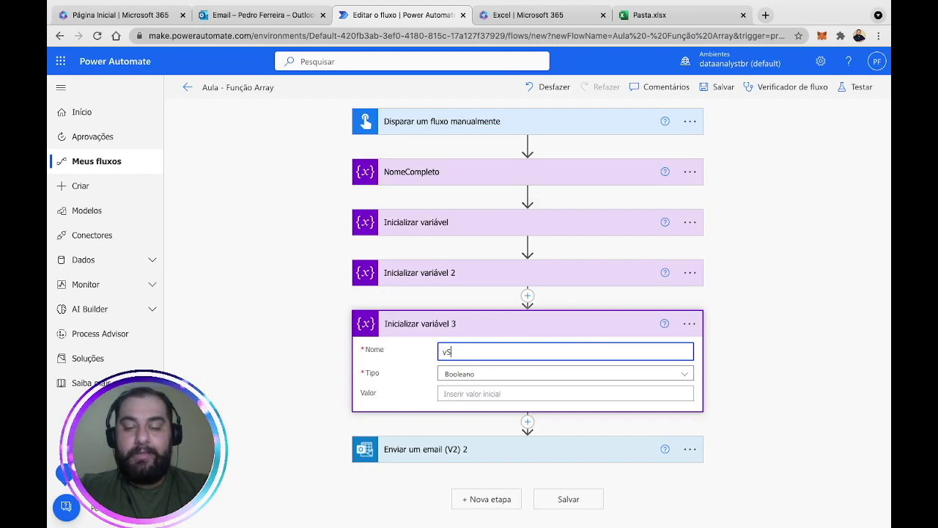
pyautogui.write('enome')
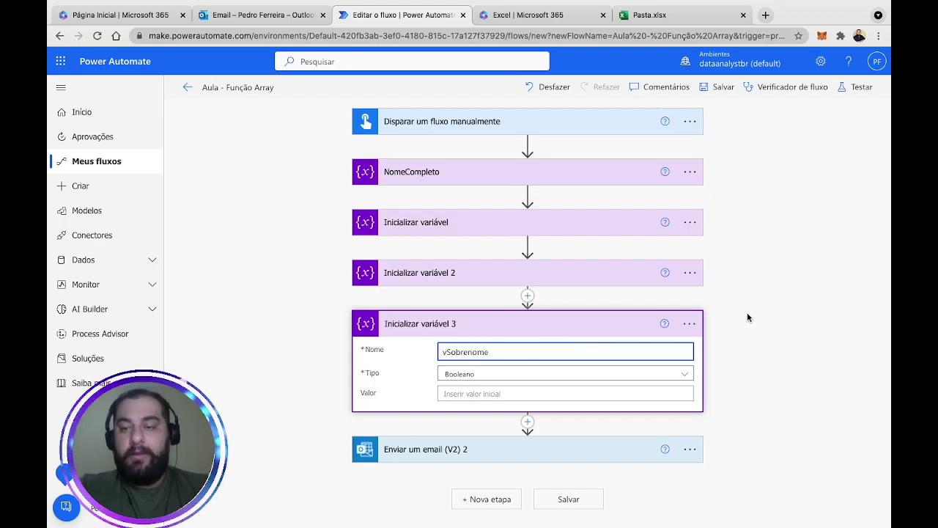
pyautogui.click(638, 376)
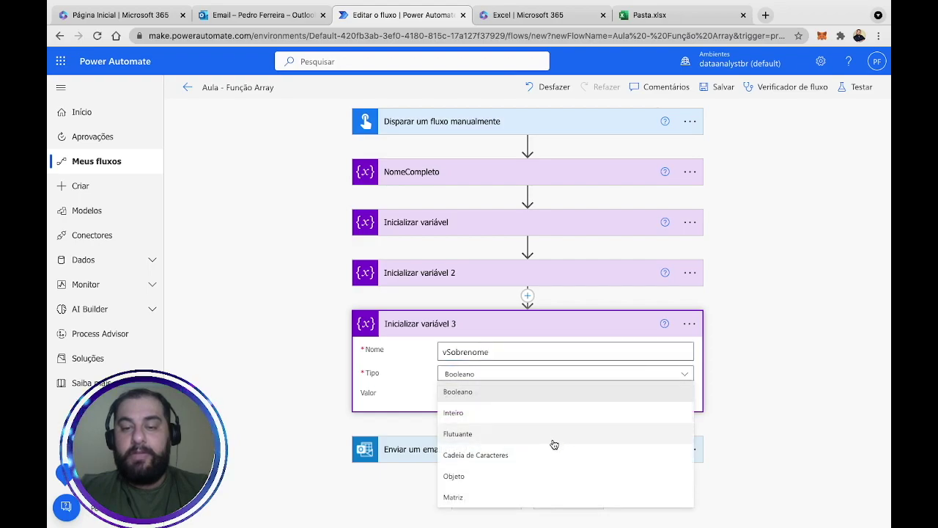
pyautogui.click(549, 450)
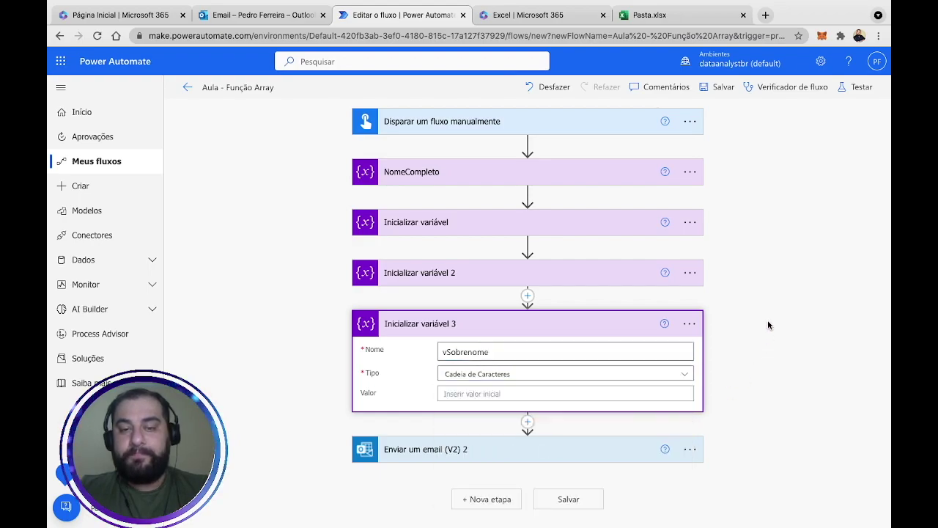
pyautogui.click(767, 320)
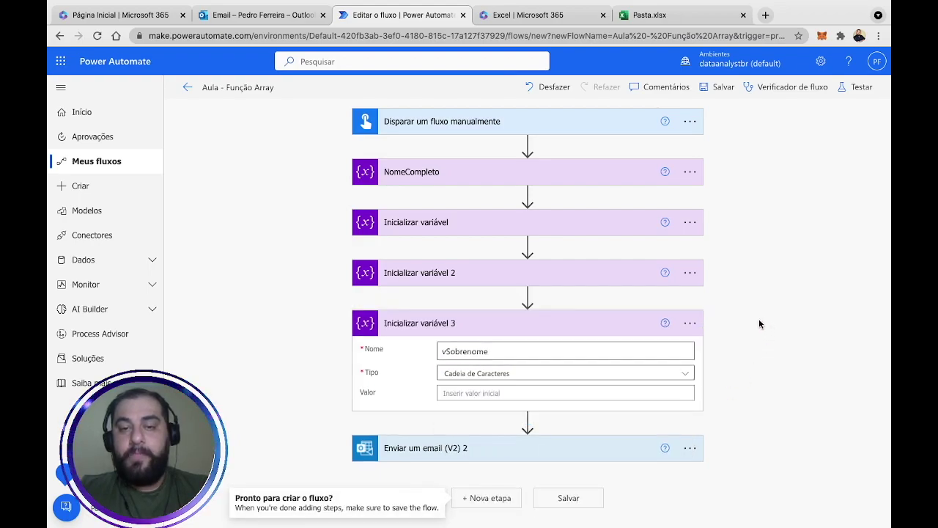
pyautogui.click(528, 296)
# Insert an Inicializar variável action named vCont, type Inteiro, before the vSobrenome step.
pyautogui.click(518, 318)
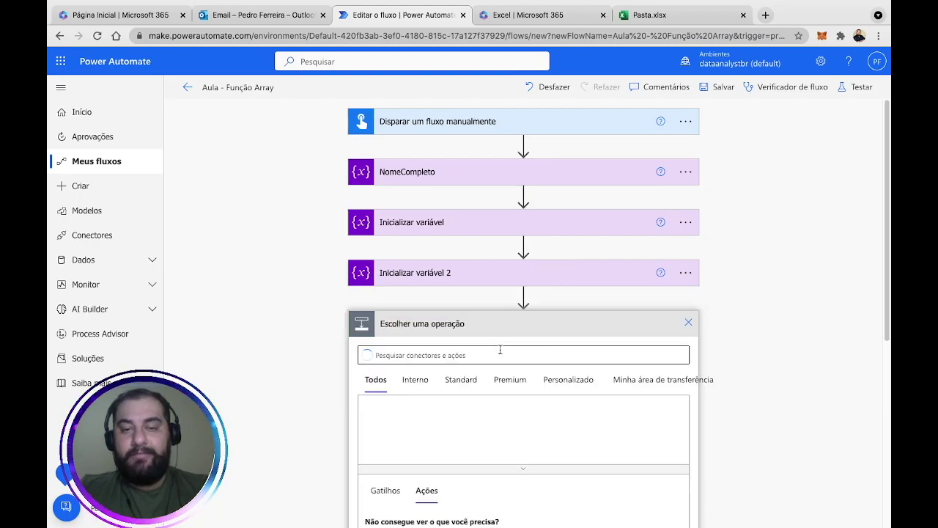
pyautogui.write('var')
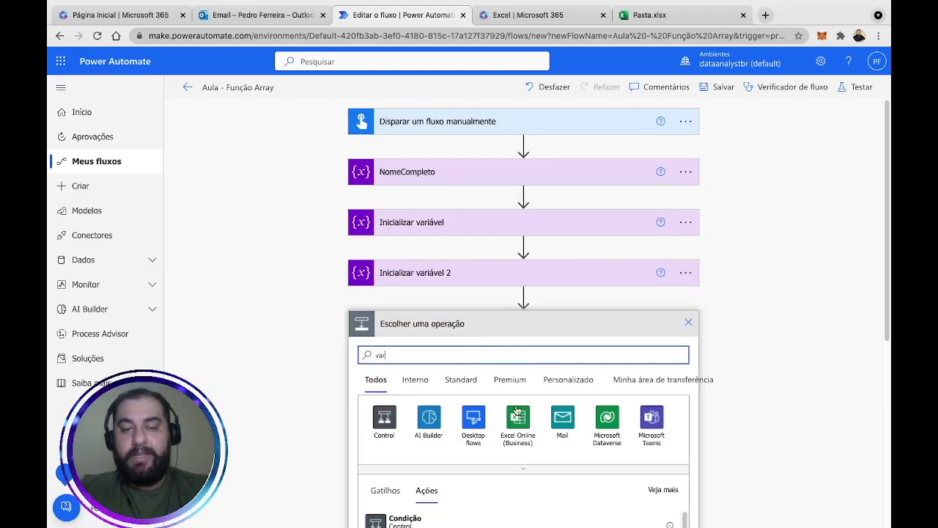
pyautogui.click(607, 418)
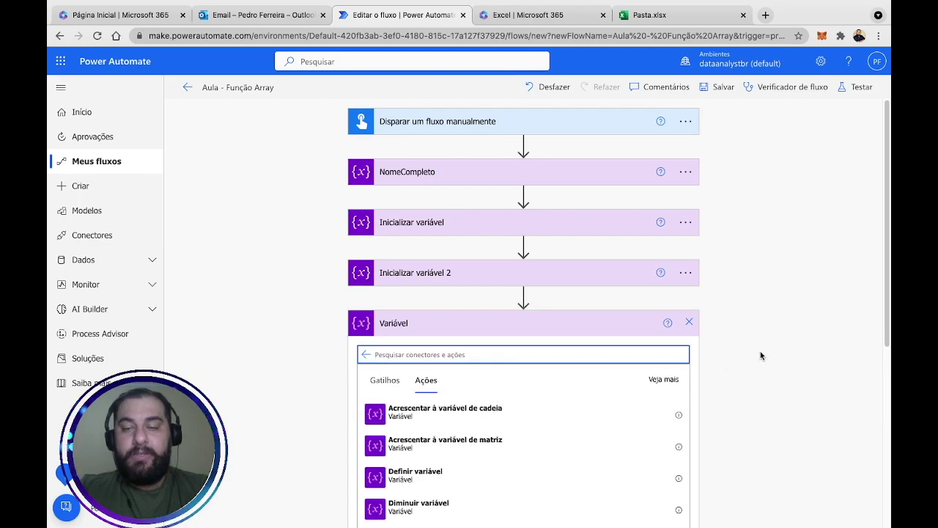
pyautogui.scroll(-4, 760, 351)
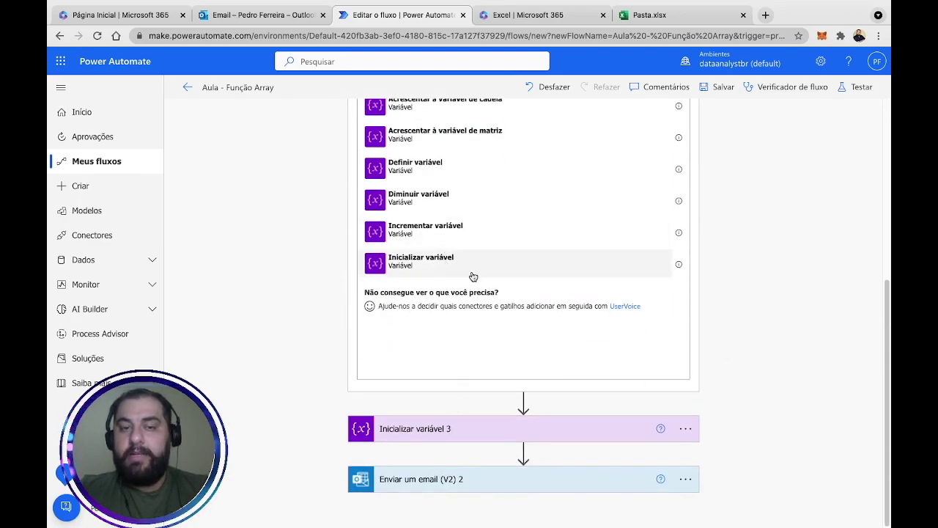
pyautogui.click(474, 270)
pyautogui.click(485, 314)
pyautogui.write('vCont')
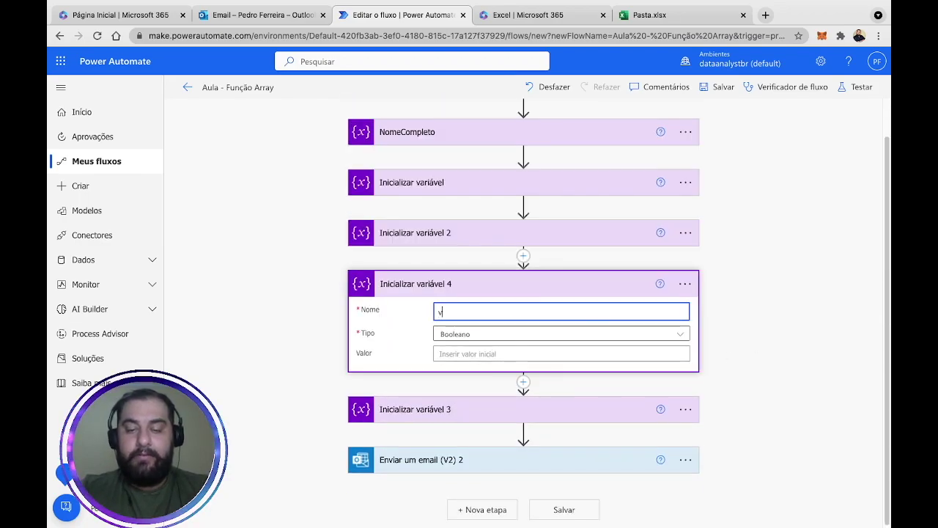
pyautogui.click(485, 335)
pyautogui.click(487, 381)
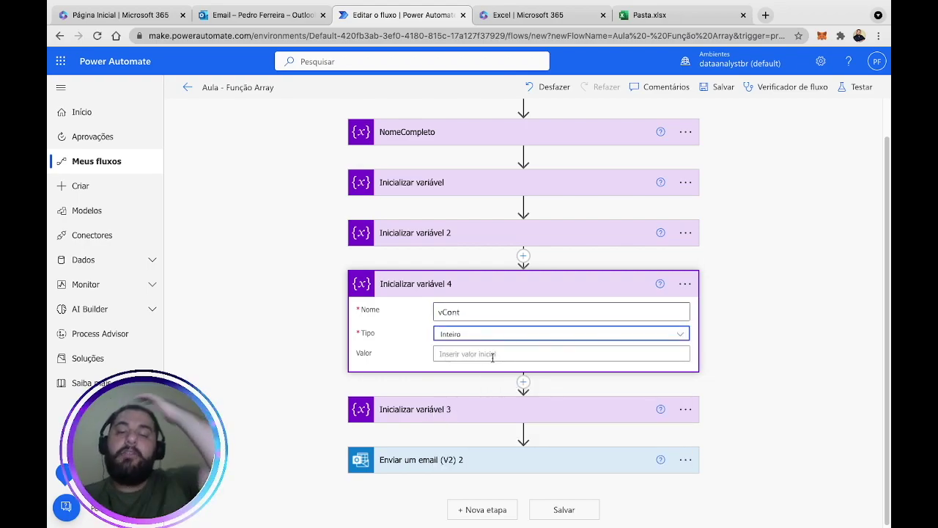
pyautogui.click(492, 354)
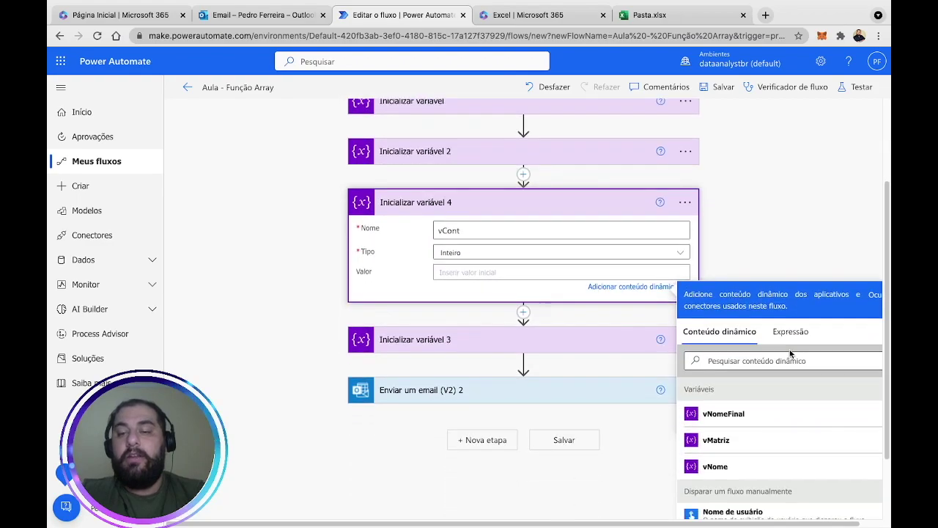
# Enter the expression length(variables('vMatriz')) as vCont's initial value.
pyautogui.click(791, 343)
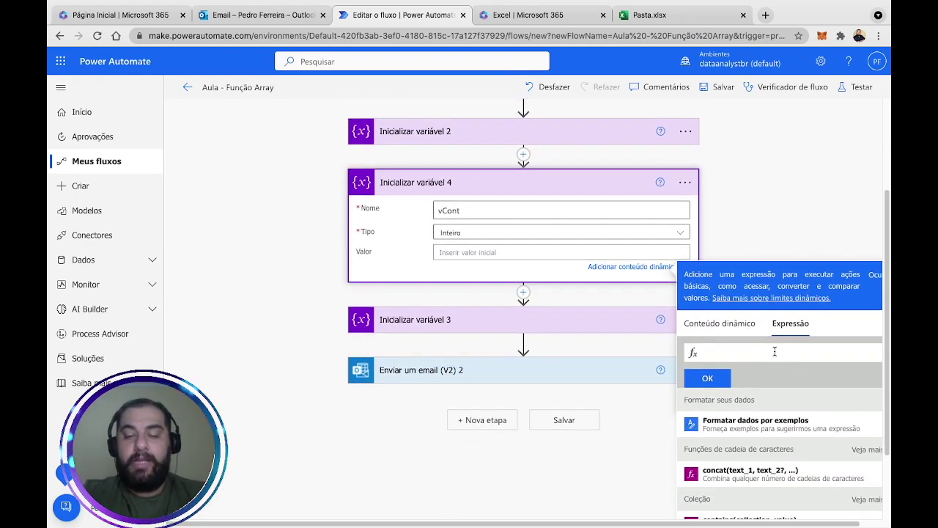
pyautogui.write('lengh')
pyautogui.press('Return')
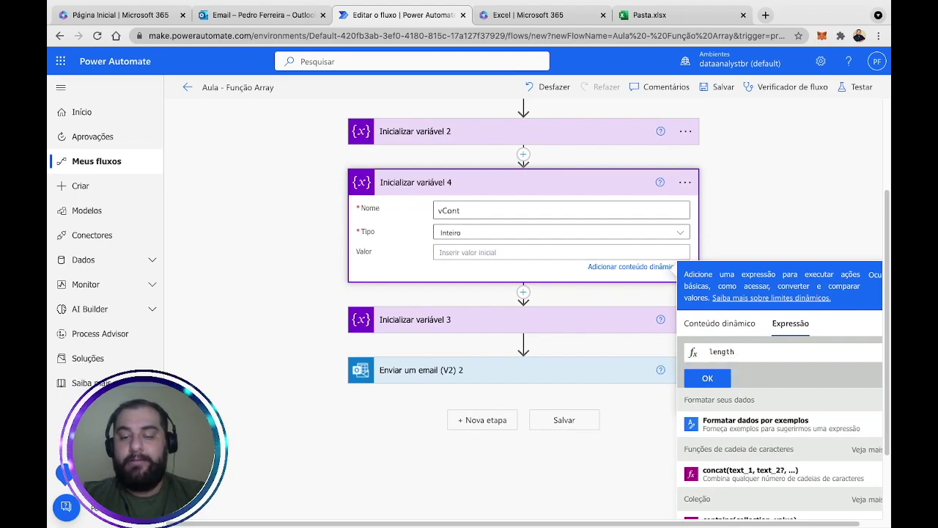
pyautogui.write('(')
pyautogui.write('variables')
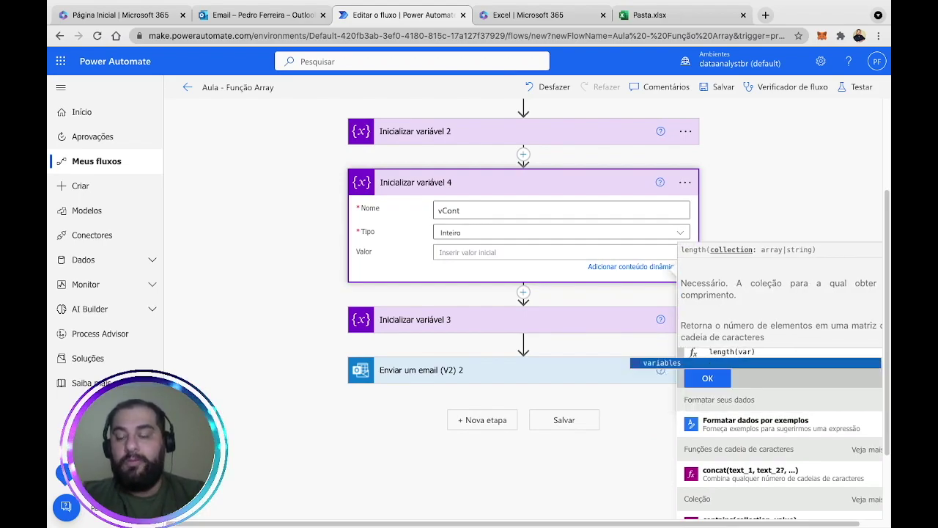
pyautogui.write('(')
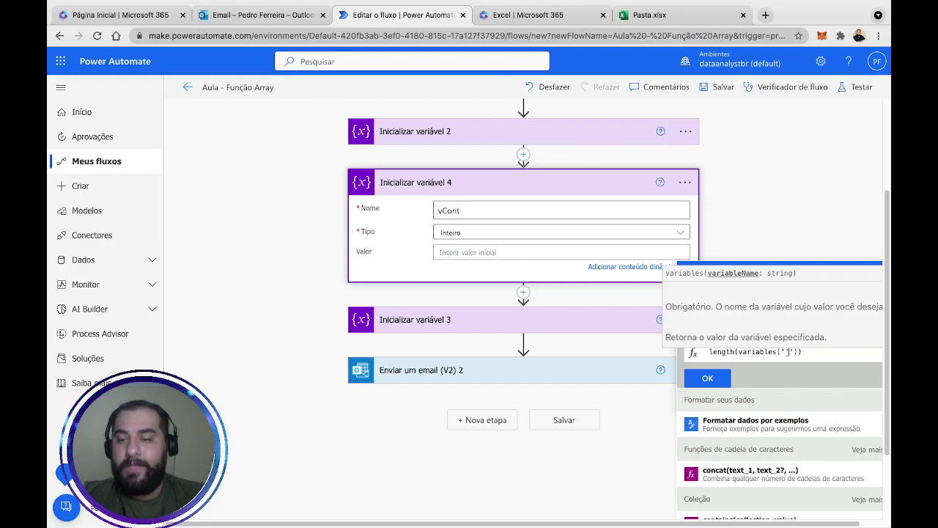
pyautogui.write('vMatriz')
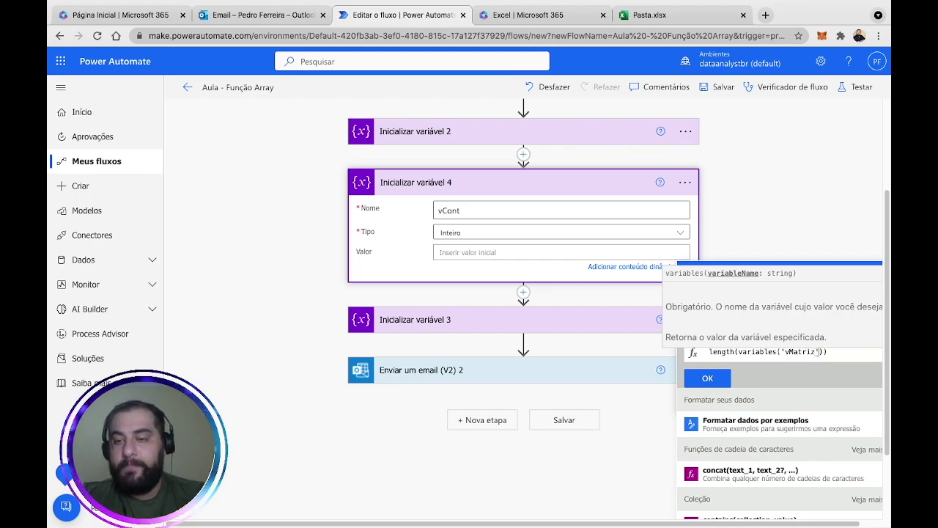
pyautogui.click(827, 352)
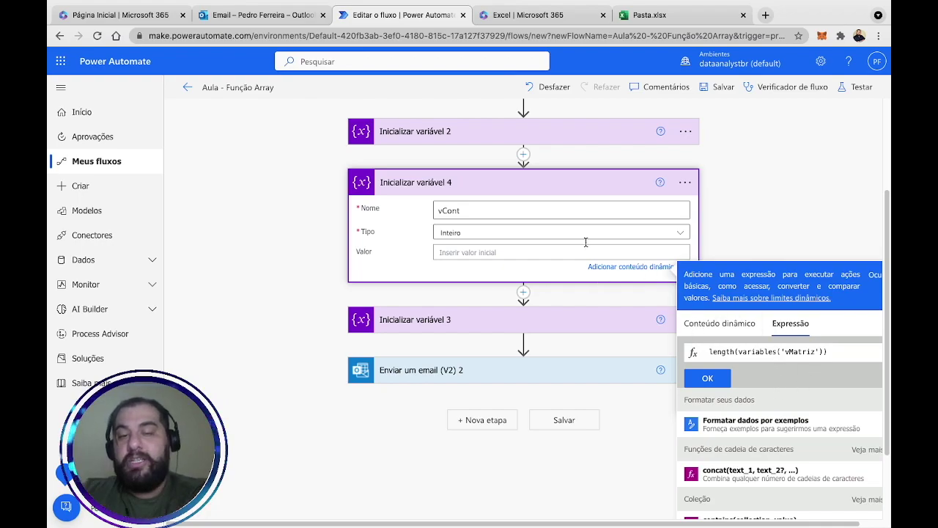
pyautogui.click(716, 378)
pyautogui.scroll(2, 535, 176)
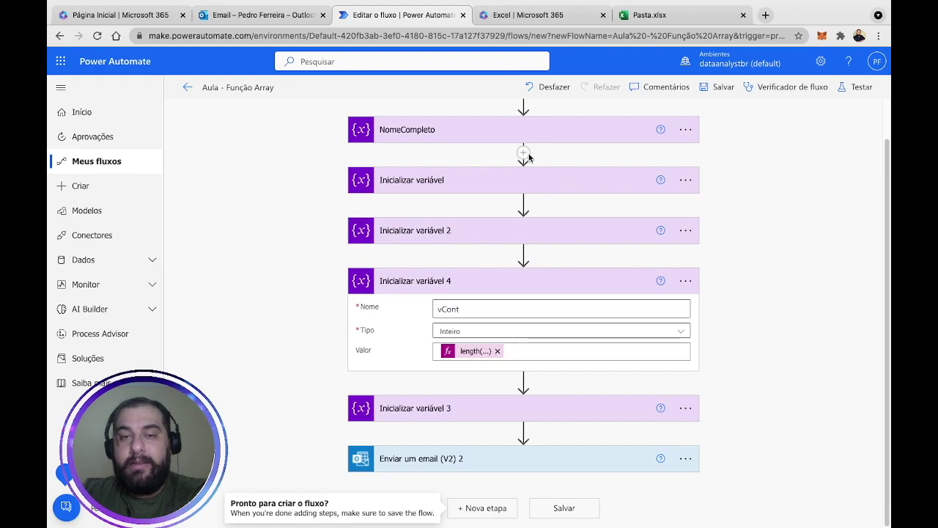
# Expand the vNomeFinal and vMatriz variable steps to review their settings.
pyautogui.click(550, 234)
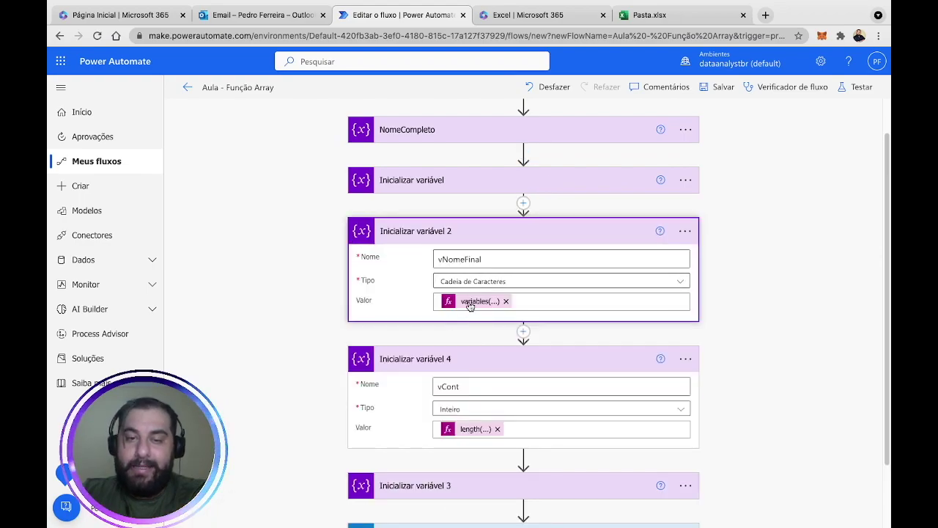
pyautogui.click(496, 180)
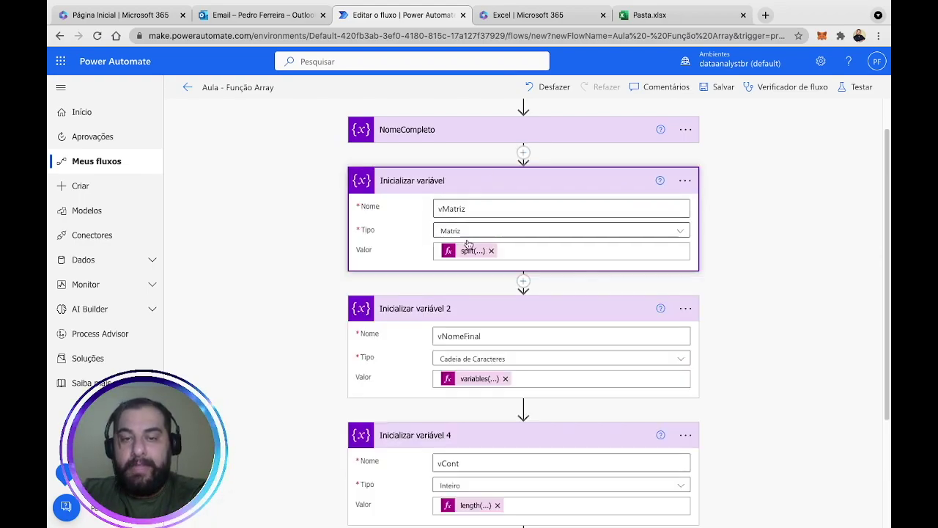
pyautogui.scroll(1, 776, 299)
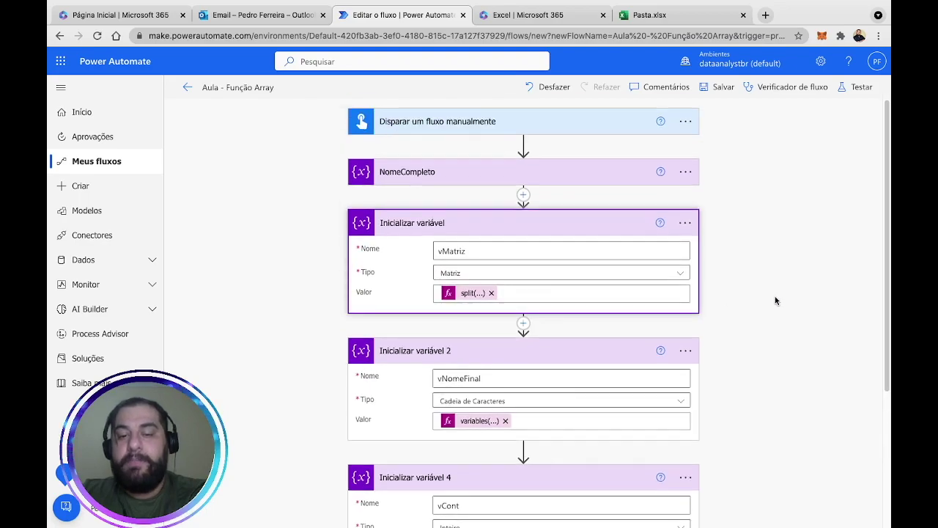
pyautogui.scroll(-5, 776, 300)
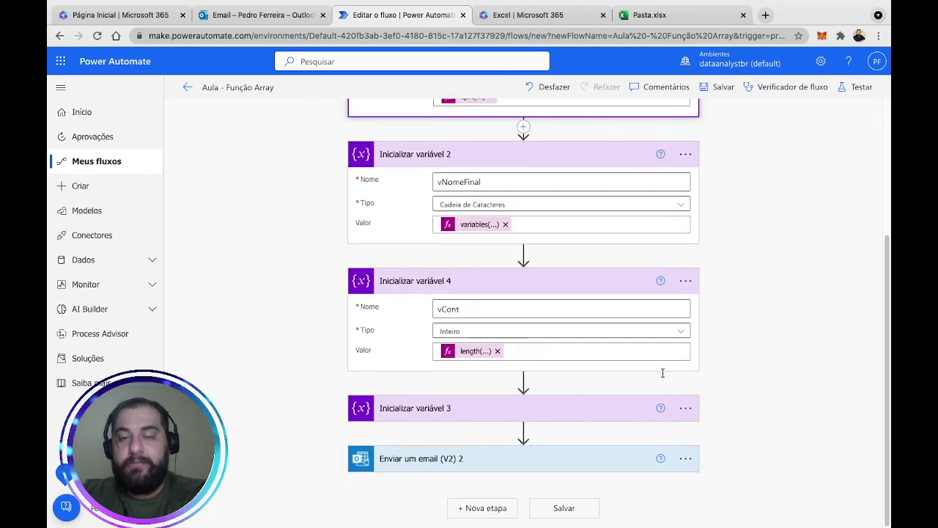
# Set the email step to run after the previous step is skipped, not when it succeeds.
pyautogui.click(680, 459)
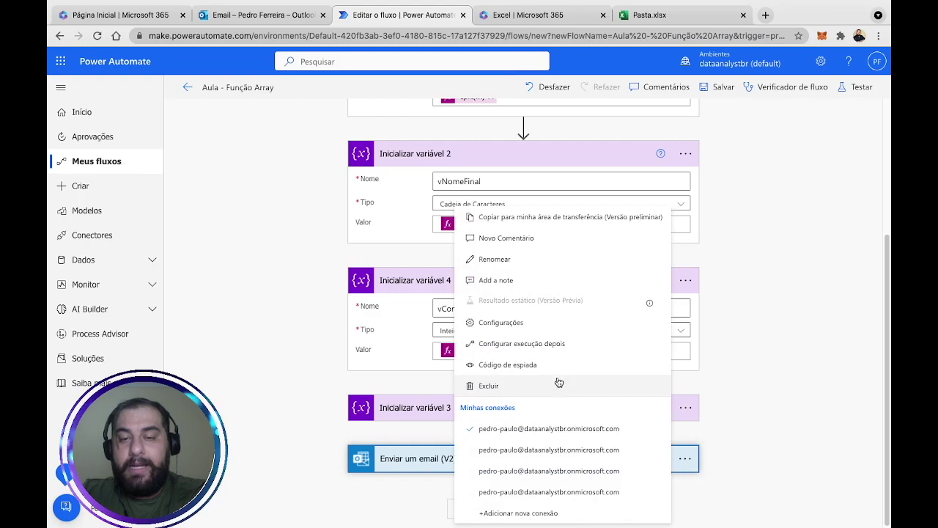
pyautogui.click(506, 343)
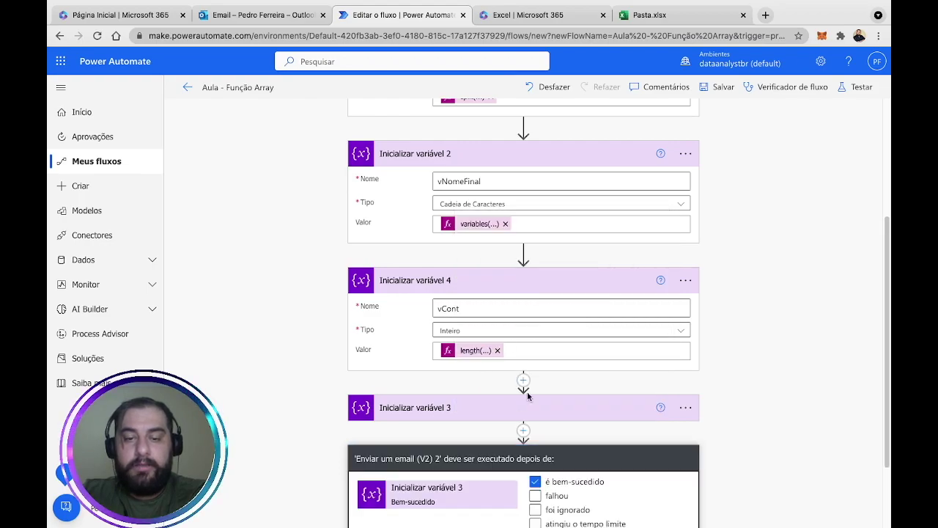
pyautogui.scroll(-2, 527, 391)
pyautogui.click(535, 411)
pyautogui.click(535, 383)
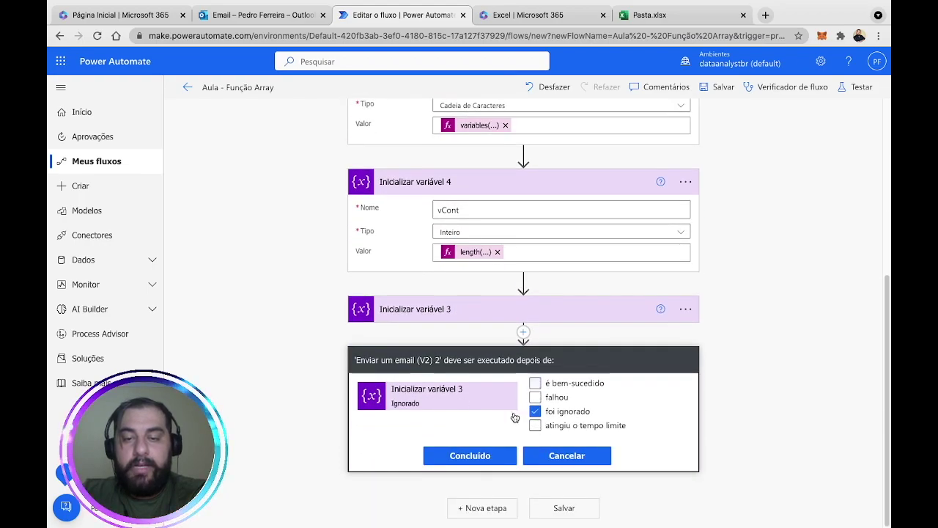
pyautogui.click(472, 456)
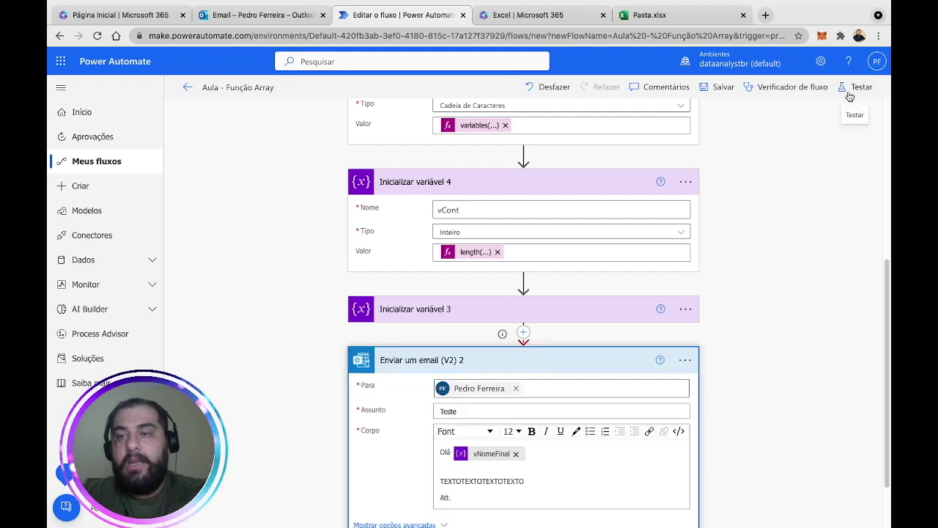
# Save and test-run the flow manually, checking that vCont received the value 4.
pyautogui.click(854, 87)
pyautogui.click(736, 504)
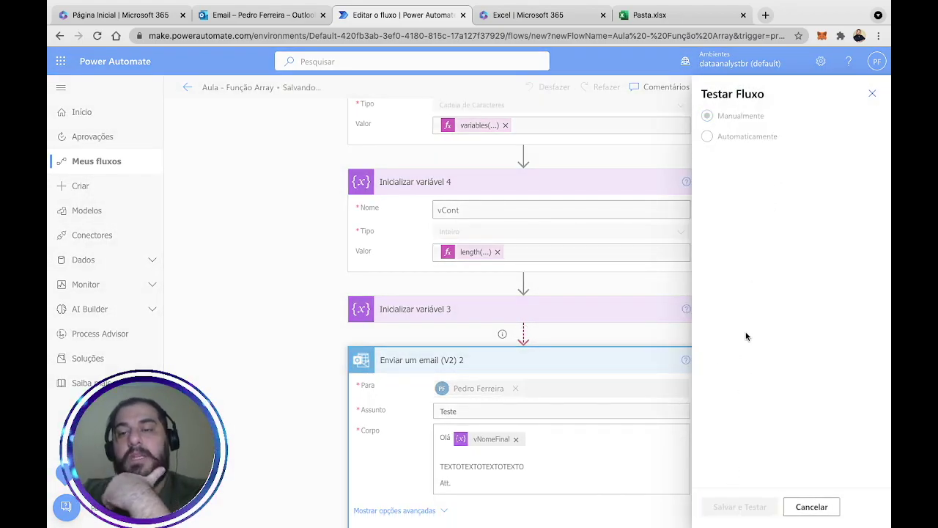
pyautogui.click(740, 507)
pyautogui.click(733, 507)
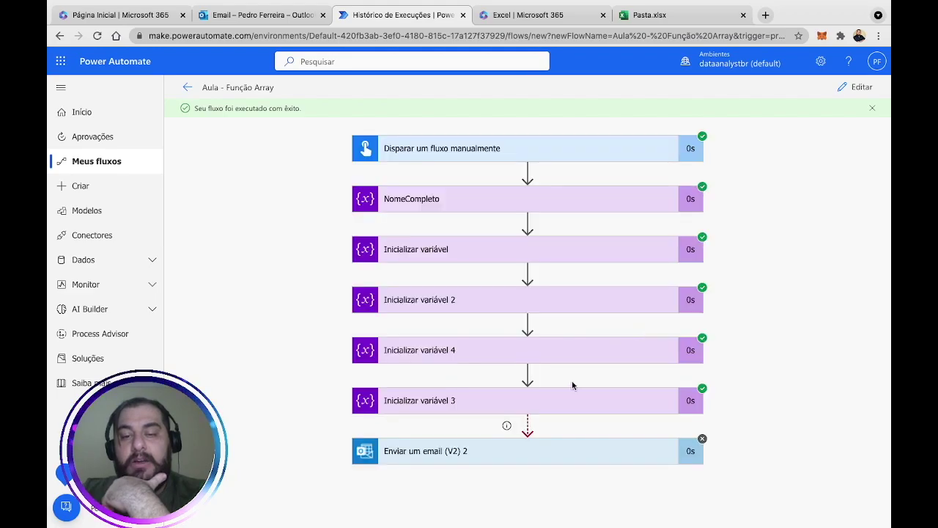
pyautogui.click(568, 361)
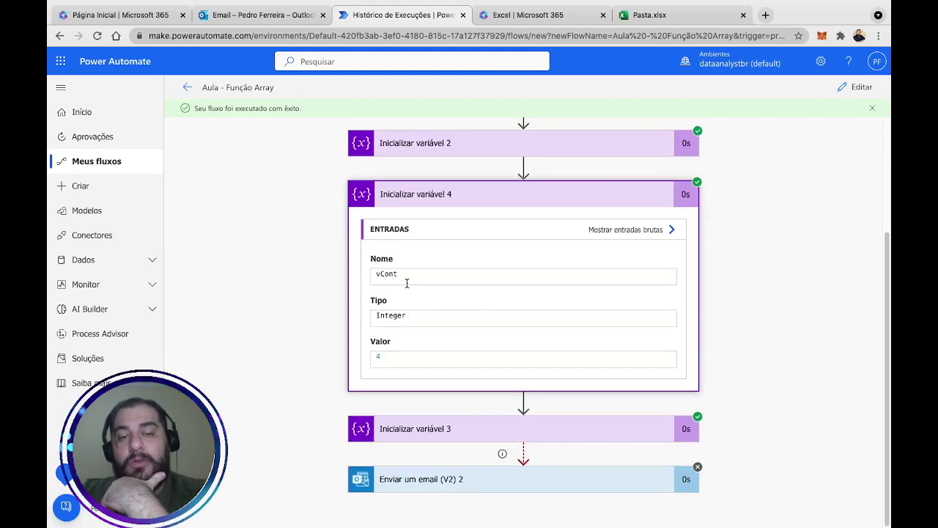
pyautogui.click(645, 15)
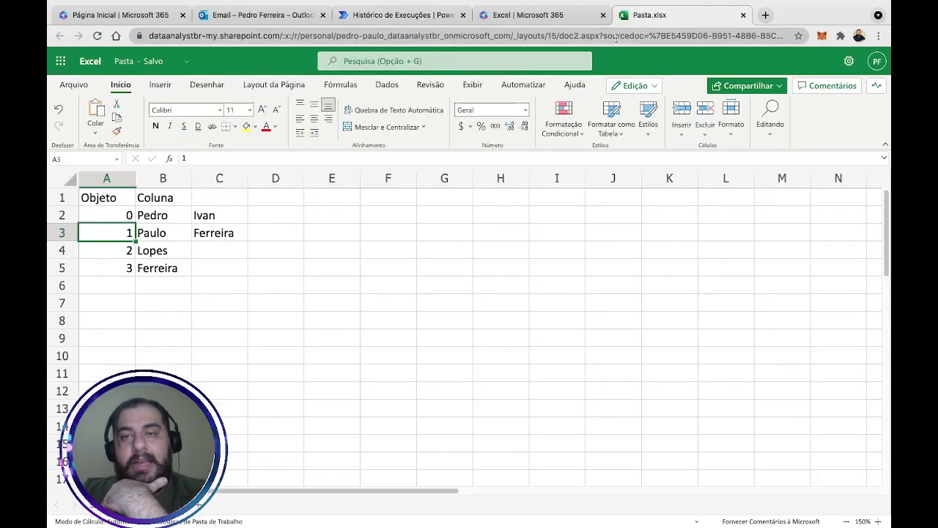
# Review name parts B2:B5 and their indexes in Pasta.xlsx, entering then clearing -1 in C5.
pyautogui.click(162, 220)
pyautogui.moveTo(162, 220); pyautogui.dragTo(162, 264)
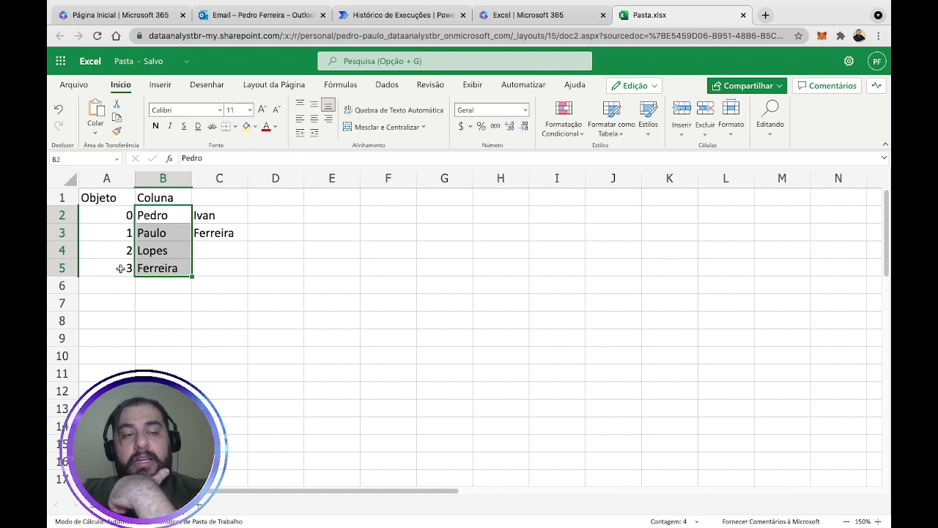
pyautogui.click(116, 220)
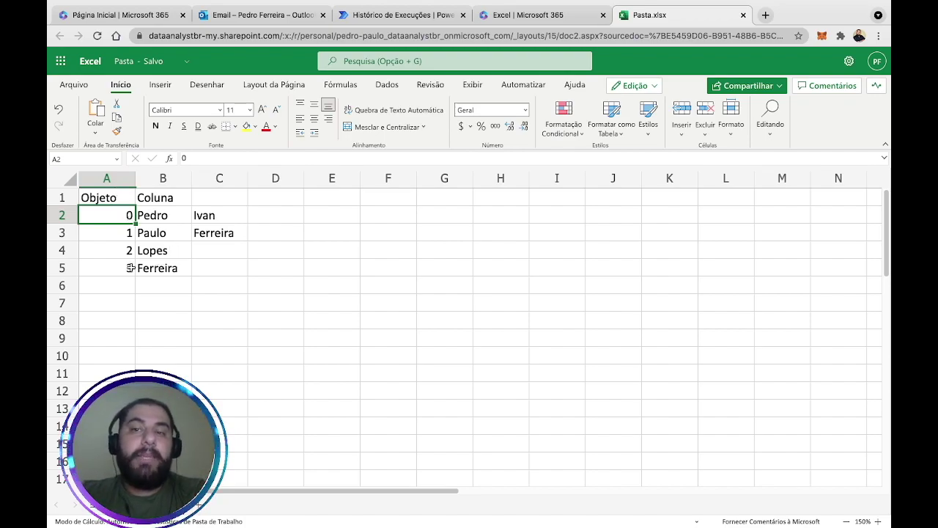
pyautogui.moveTo(161, 217); pyautogui.dragTo(161, 273)
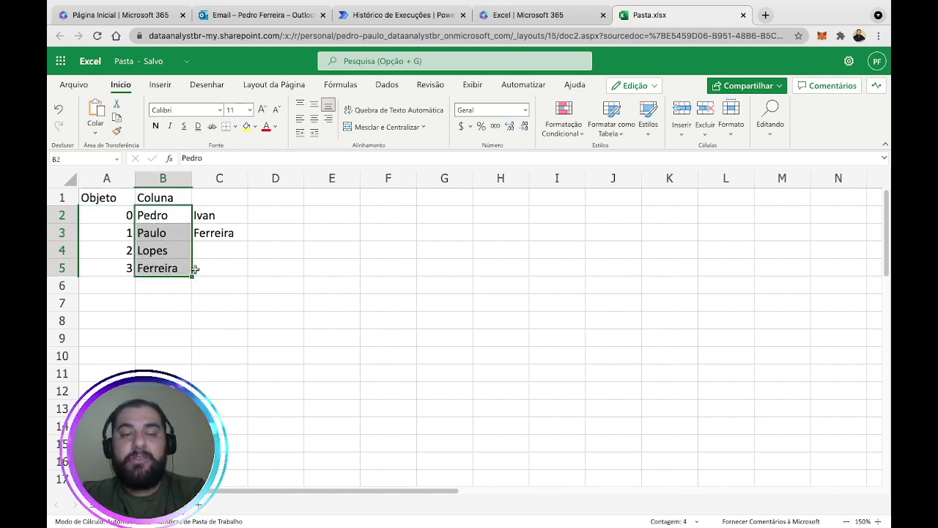
pyautogui.click(195, 268)
pyautogui.write('-1')
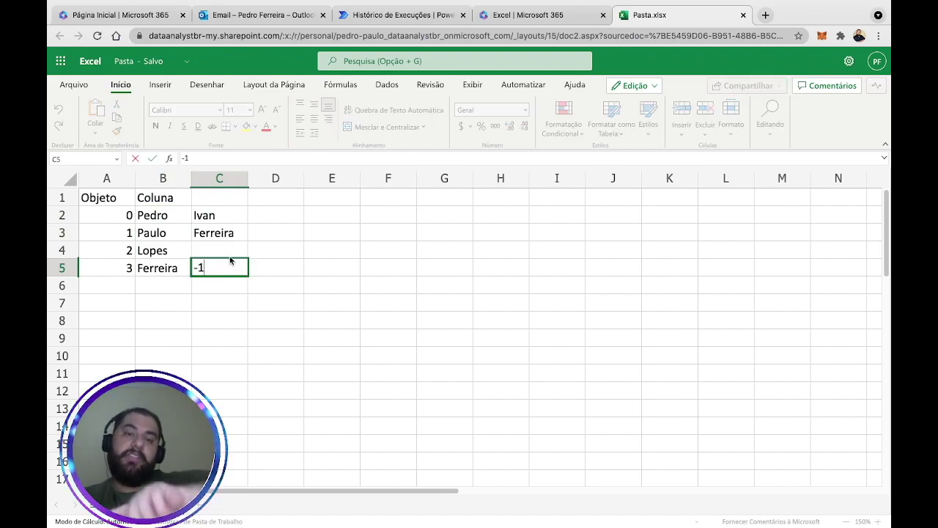
pyautogui.press('BackSpace')
pyautogui.press('BackSpace')
pyautogui.press('Escape')
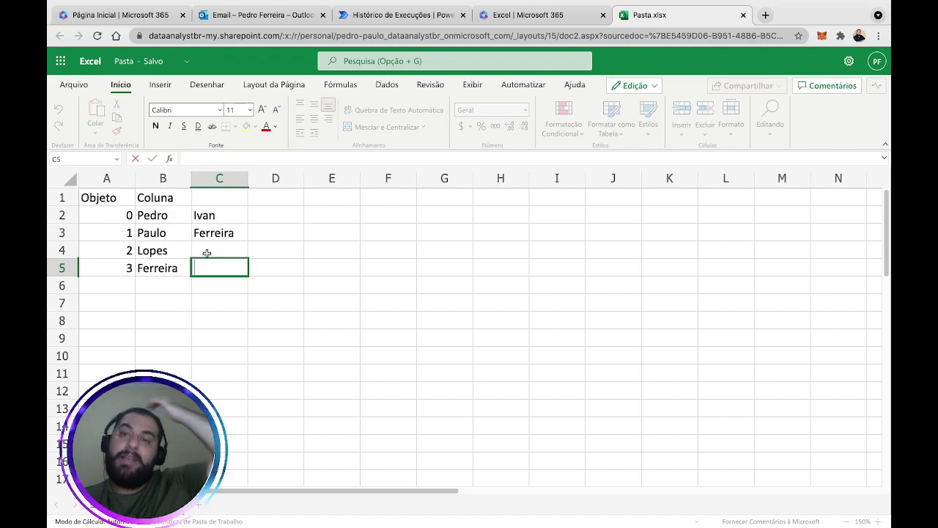
pyautogui.click(359, 14)
# Wrap vCont's length expression in sub(...,1), which is rejected as an invalid expression.
pyautogui.click(855, 86)
pyautogui.scroll(-3, 455, 322)
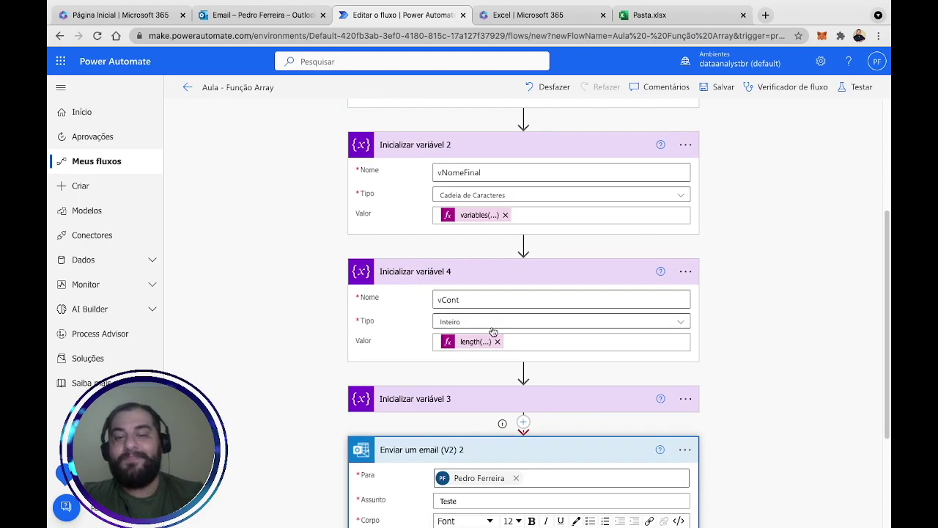
pyautogui.click(466, 347)
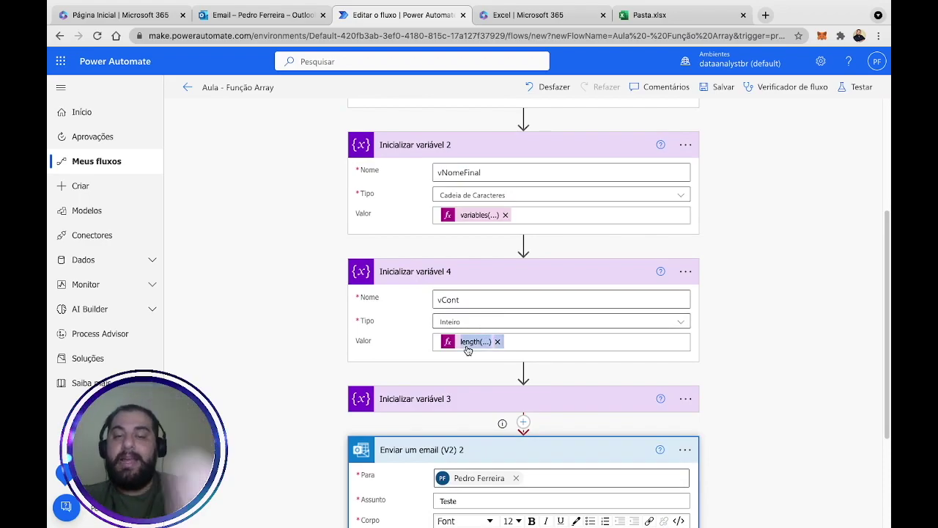
pyautogui.click(709, 443)
pyautogui.write("sub(length(variables('vMatriz")
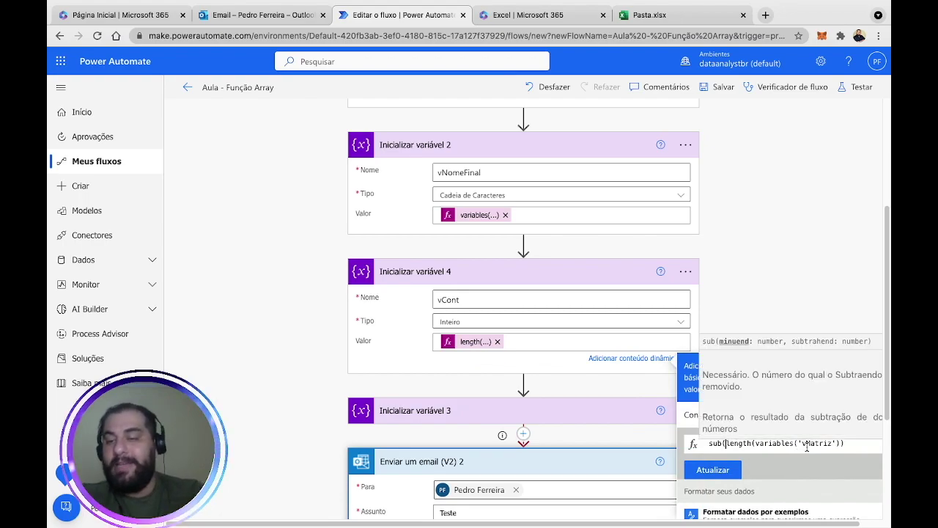
pyautogui.click(843, 442)
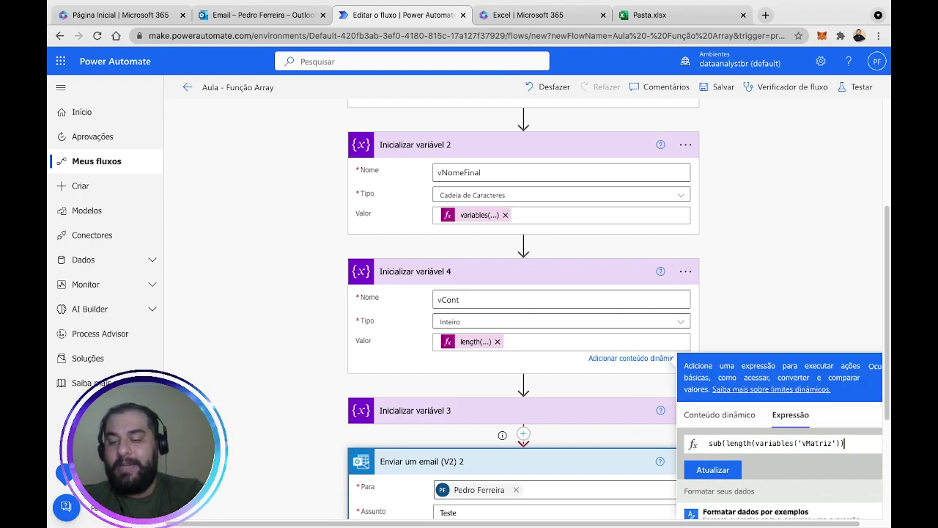
pyautogui.write(',')
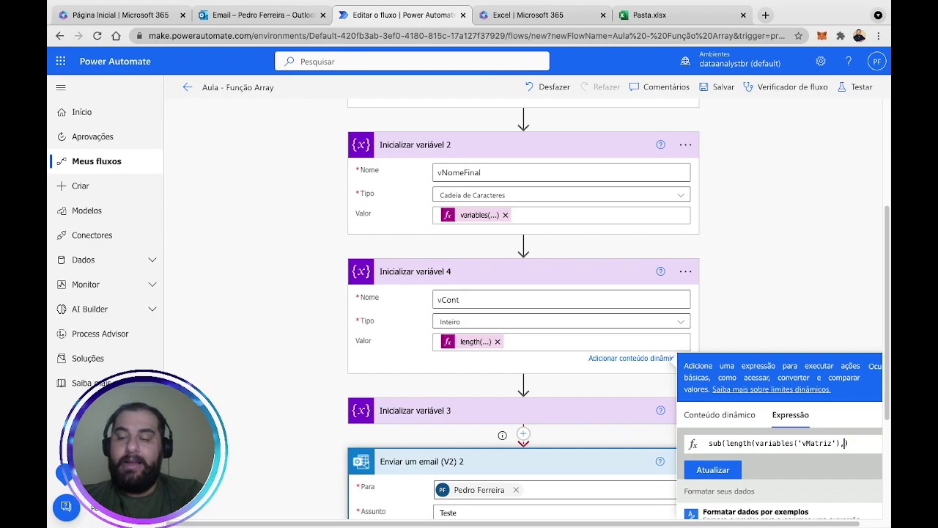
pyautogui.write('1')
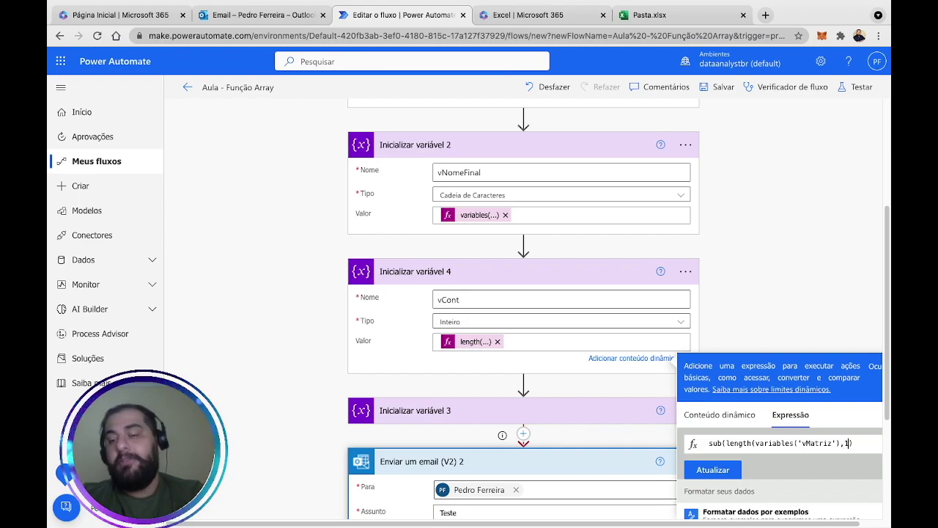
pyautogui.scroll(-1, 831, 293)
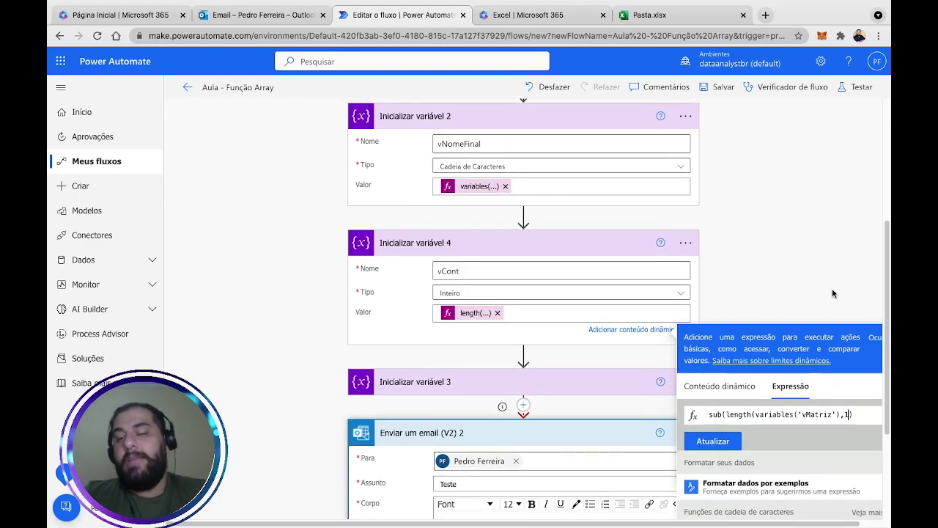
pyautogui.click(712, 427)
pyautogui.click(582, 103)
# Fix the parentheses so vCont's value becomes sub(length(variables('vMatriz')),1).
pyautogui.tripleClick(821, 395)
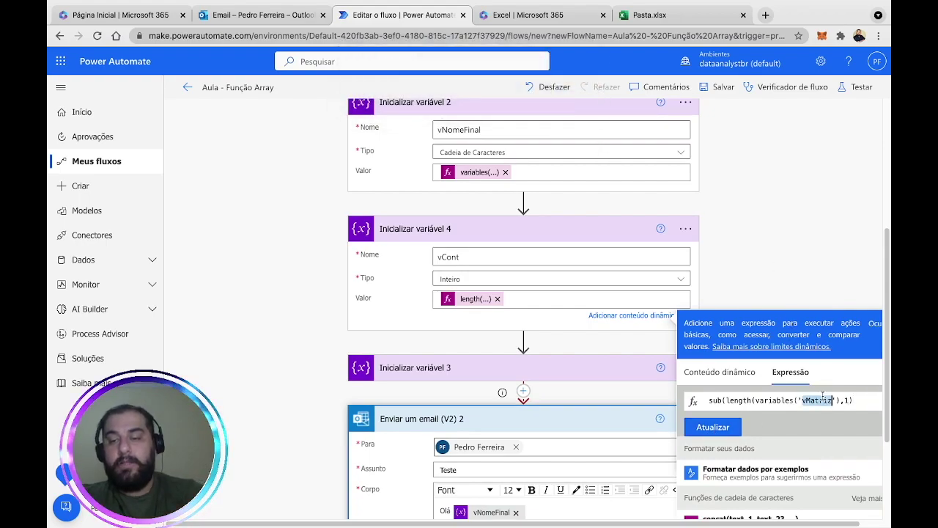
pyautogui.click(864, 402)
pyautogui.click(730, 426)
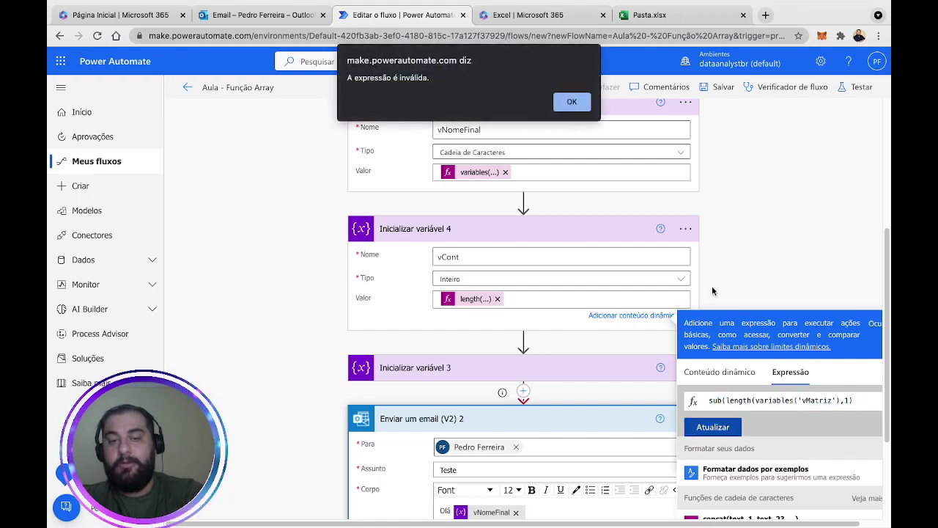
pyautogui.click(576, 101)
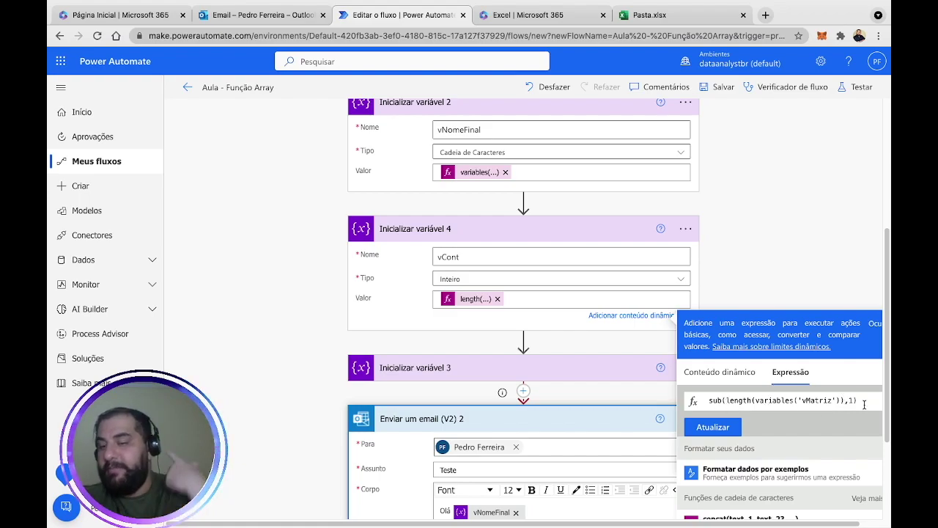
pyautogui.hotkey('ctrl', 'a')
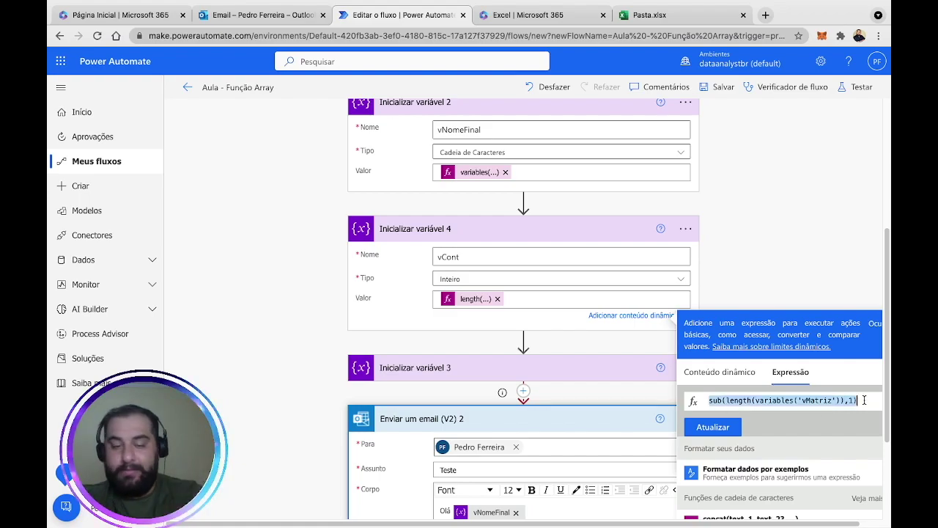
pyautogui.click(719, 400)
pyautogui.click(742, 400)
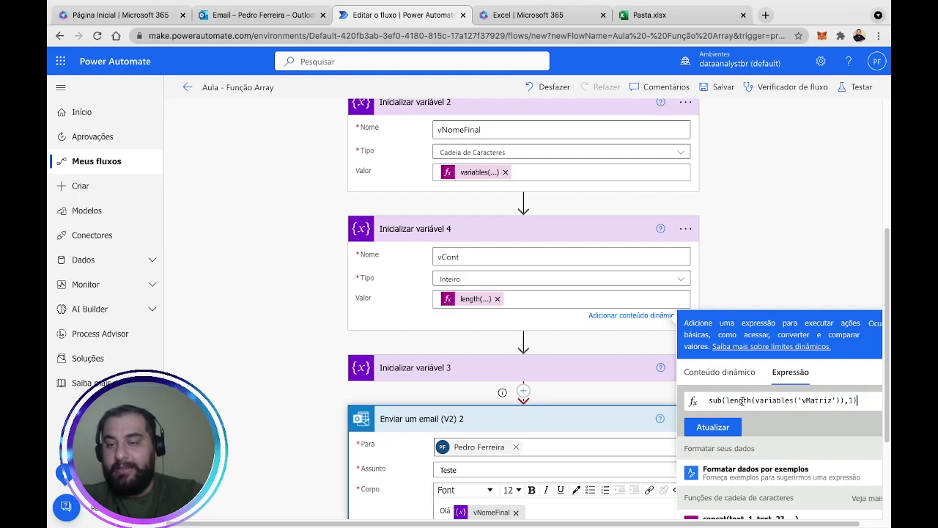
pyautogui.click(841, 400)
pyautogui.write(')')
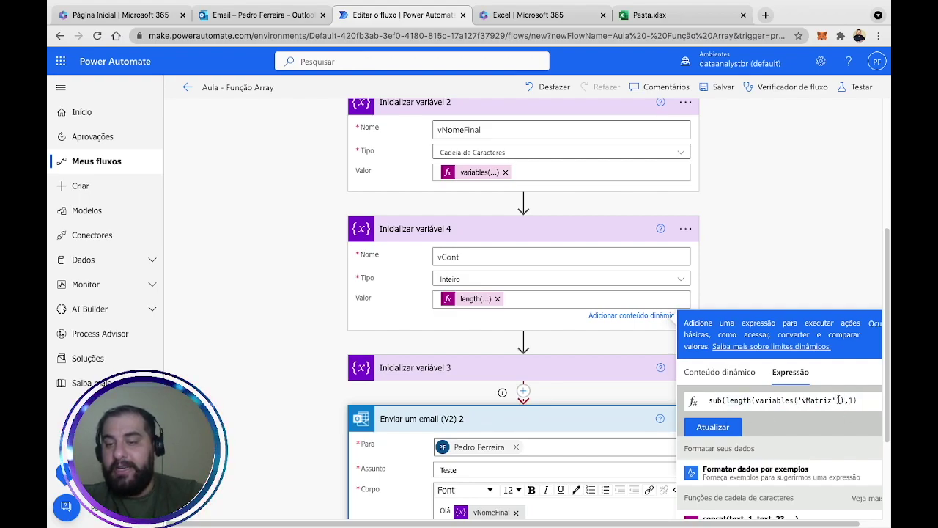
pyautogui.press('End')
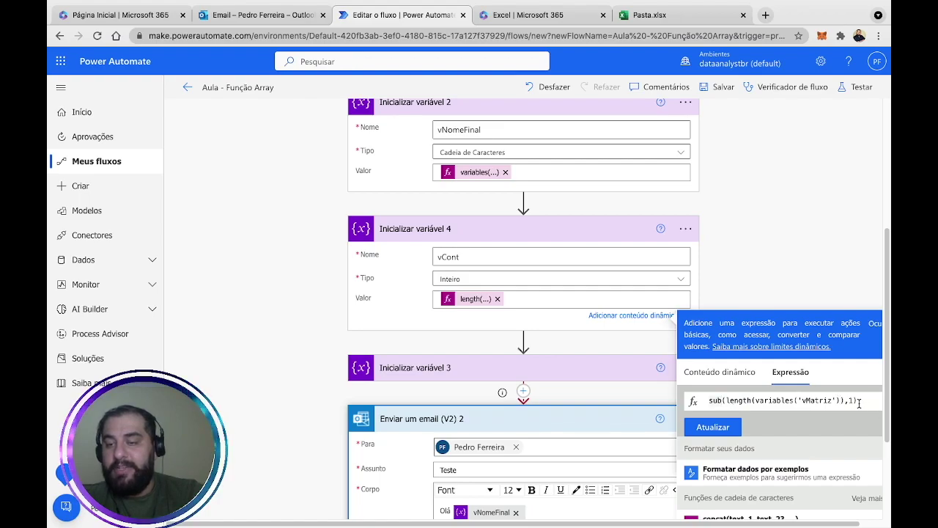
pyautogui.click(735, 428)
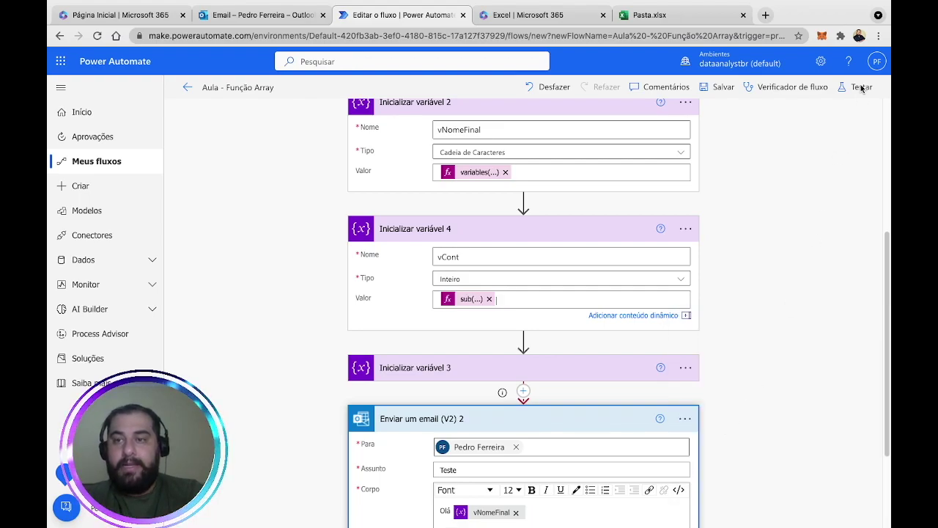
# Save and test-run the flow again, confirming vCont now holds 3.
pyautogui.click(861, 87)
pyautogui.click(748, 506)
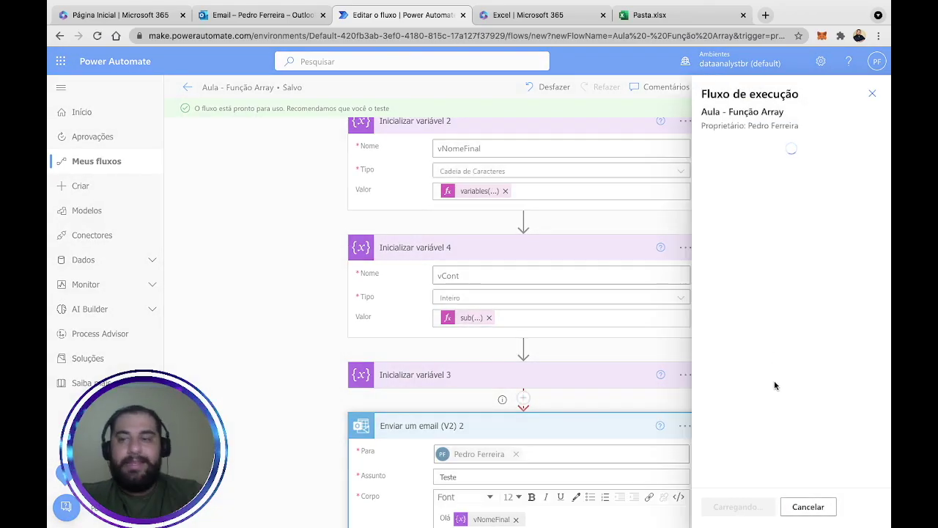
pyautogui.click(745, 513)
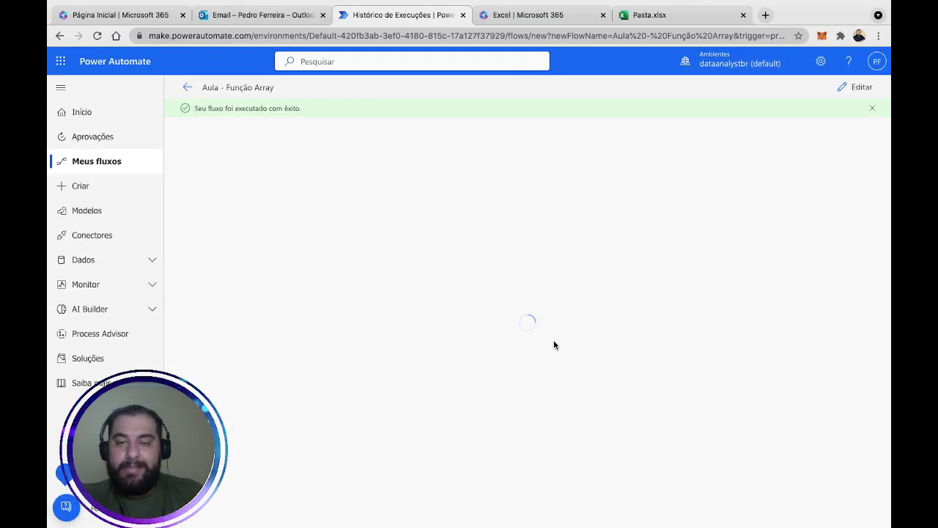
pyautogui.click(633, 349)
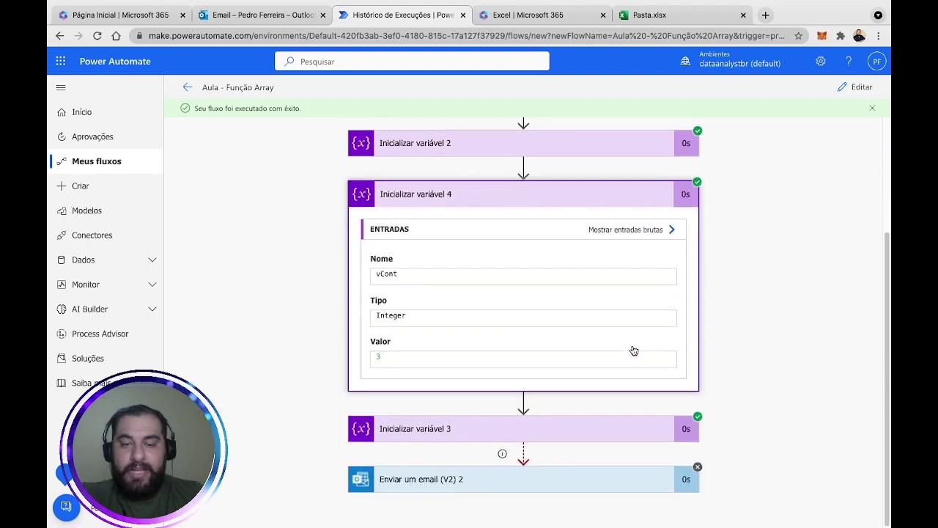